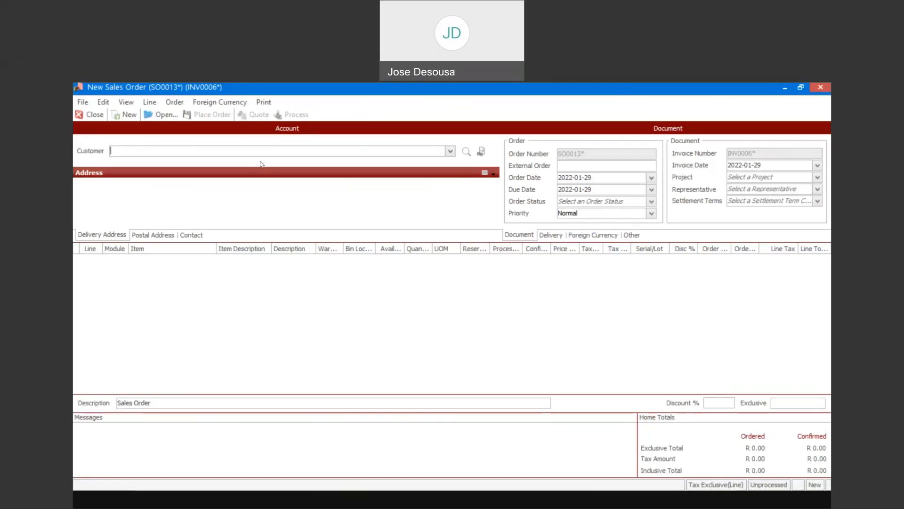
Step: Select Anderson Stationery Company as the sales order's customer and add item CCS94082 (Cucumber Slices QR) on the first line
{"action": "left_click", "coordinate": [451, 151]}
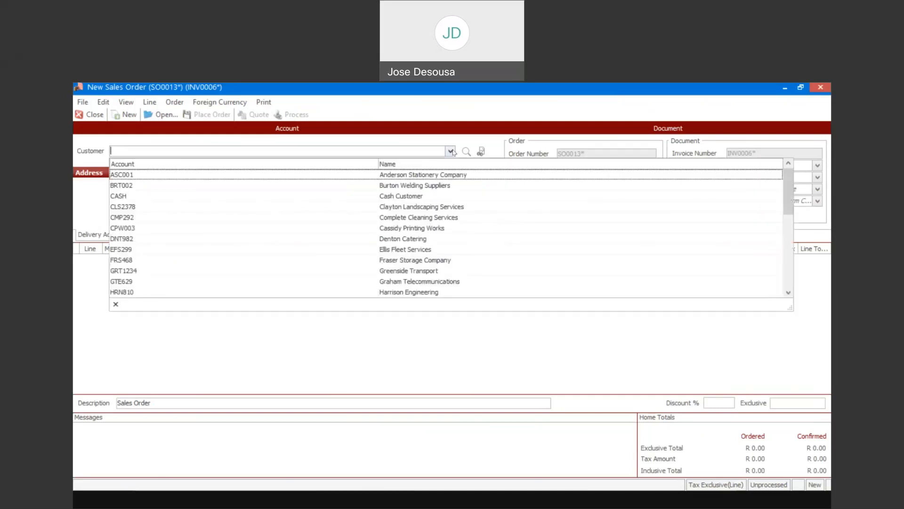
{"action": "left_click", "coordinate": [437, 178]}
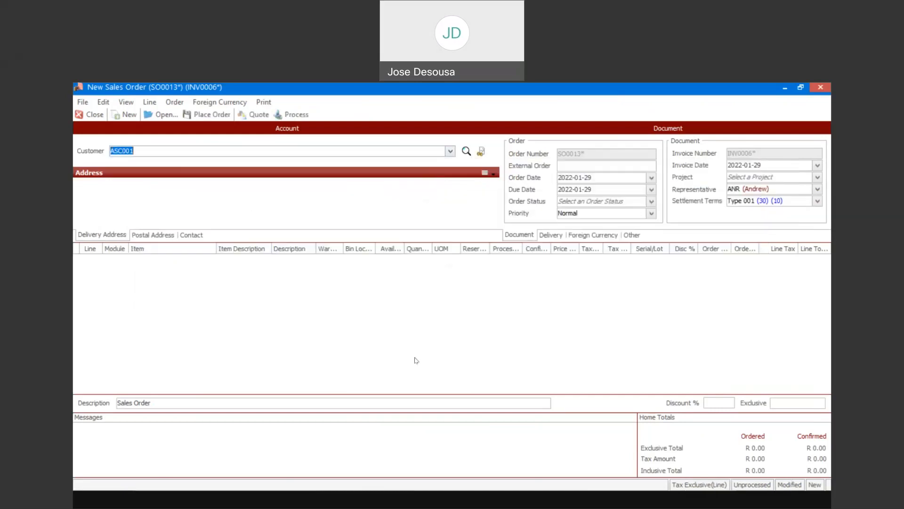
{"action": "left_click", "coordinate": [240, 301]}
{"action": "left_click", "coordinate": [210, 260]}
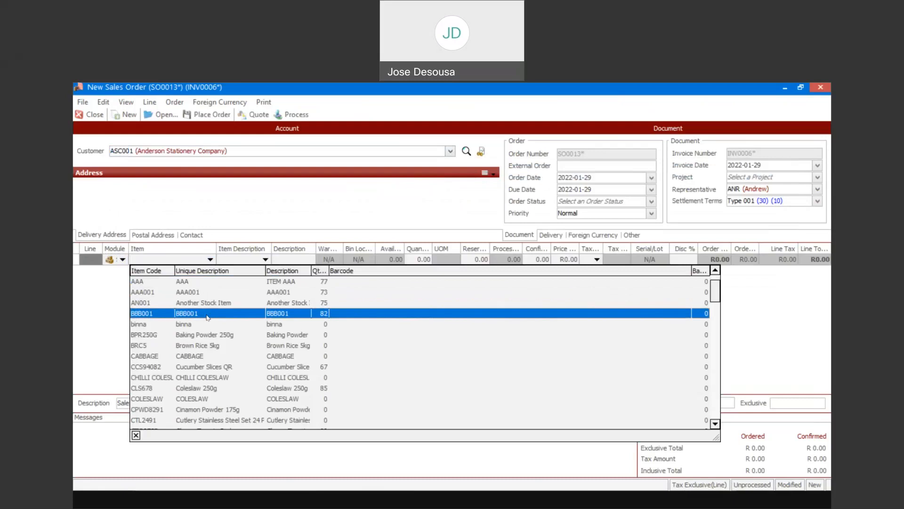
{"action": "left_click", "coordinate": [208, 367]}
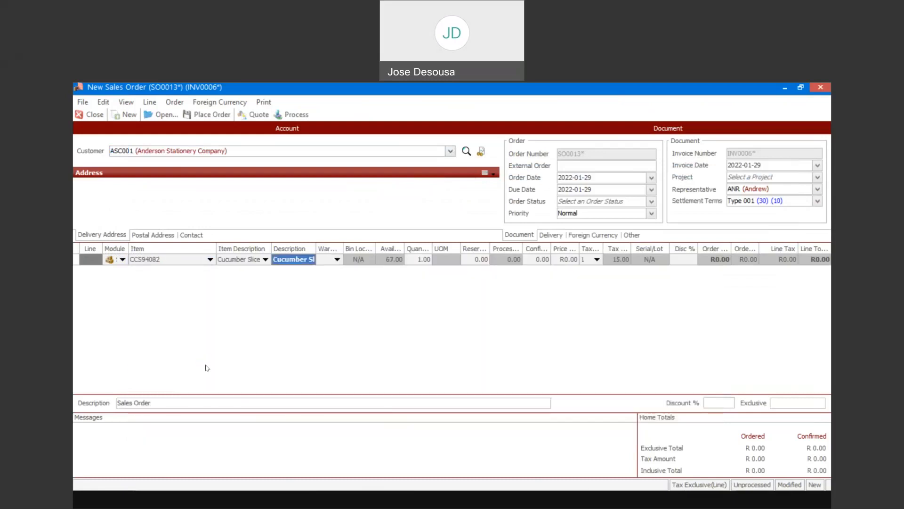
Step: Set the Cucumber Slices line's warehouse to Mstr and its quantity to 5, and complete the line
{"action": "left_click", "coordinate": [337, 259]}
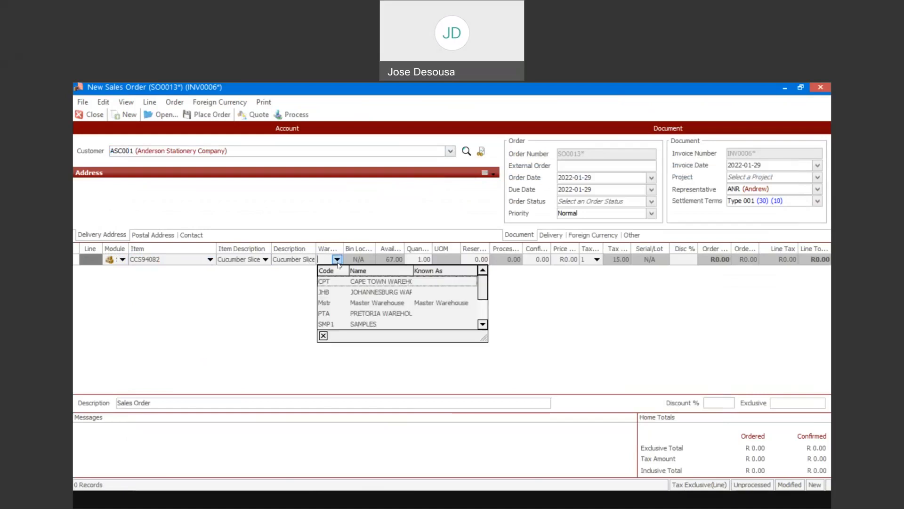
{"action": "left_click", "coordinate": [335, 302]}
{"action": "key", "text": "Tab"}
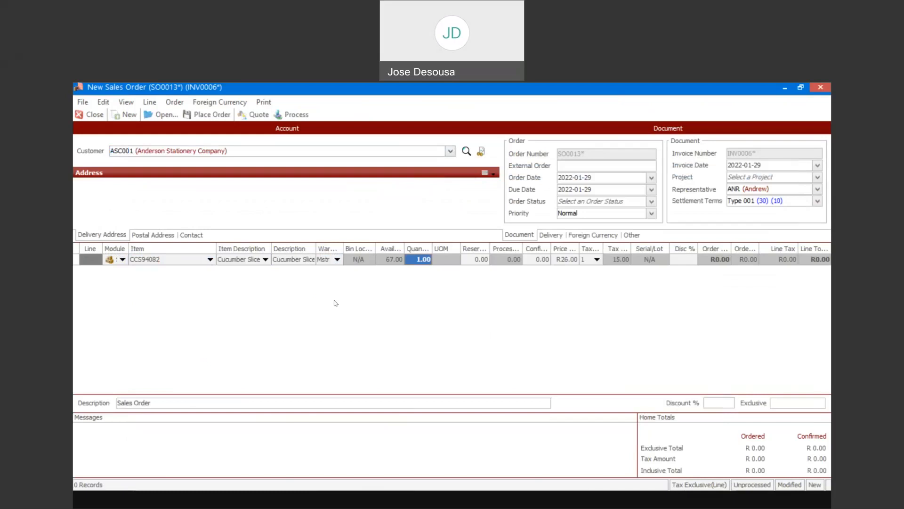
{"action": "type", "text": "5"}
{"action": "key", "text": "Tab"}
{"action": "key", "text": "Tab"}
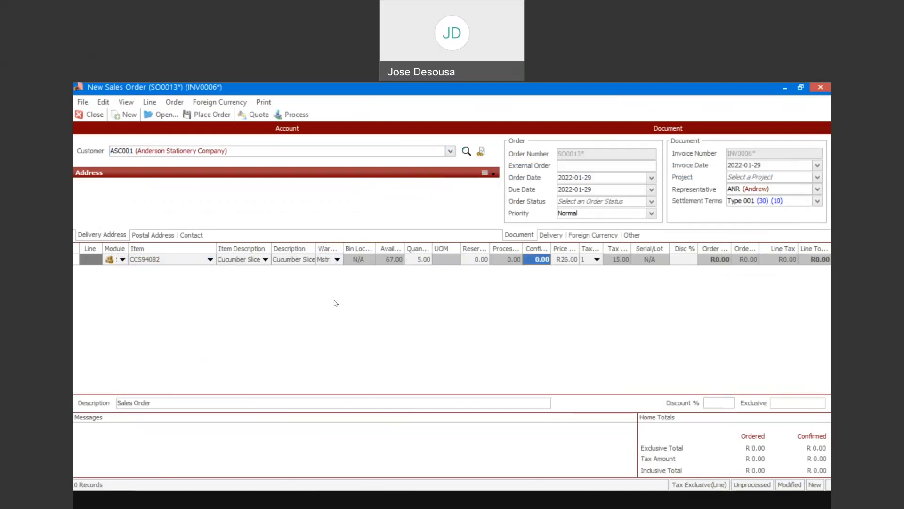
{"action": "key", "text": "Tab"}
{"action": "key", "text": "Tab"}
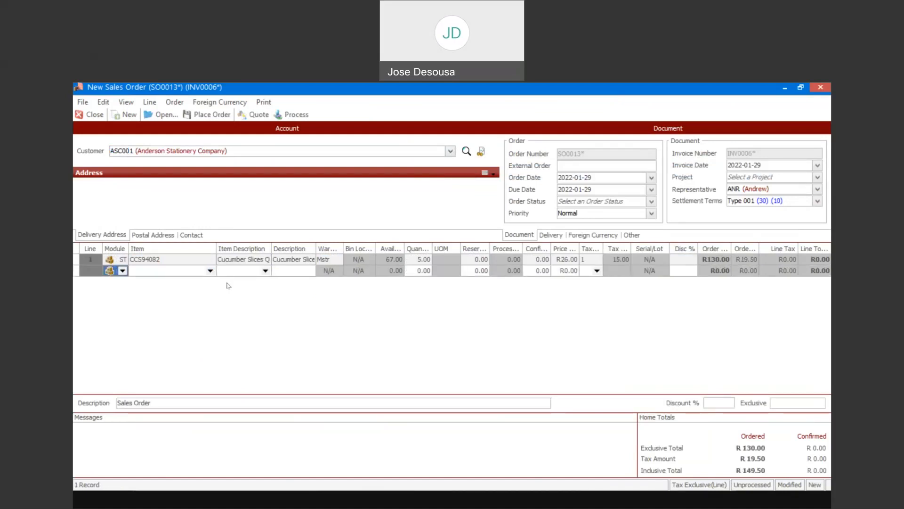
Step: Add a second line for item CLS678 (Coleslaw 250g) from warehouse Mstr with a quantity of 8
{"action": "left_click", "coordinate": [210, 270]}
{"action": "key", "text": "Down"}
{"action": "key", "text": "Down"}
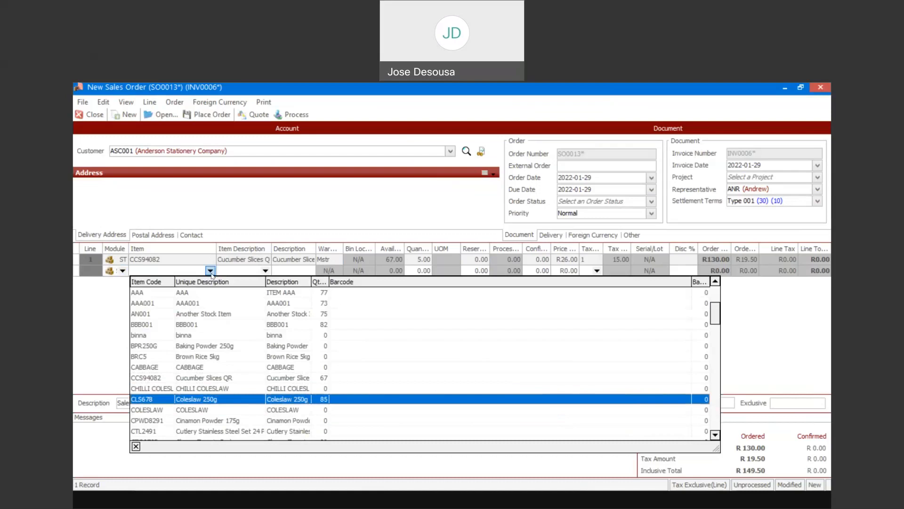
{"action": "key", "text": "Return"}
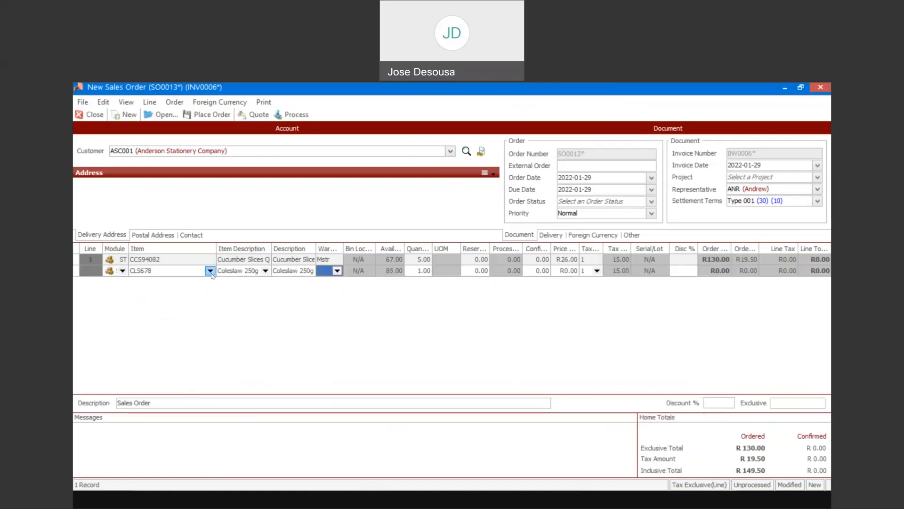
{"action": "key", "text": "Tab"}
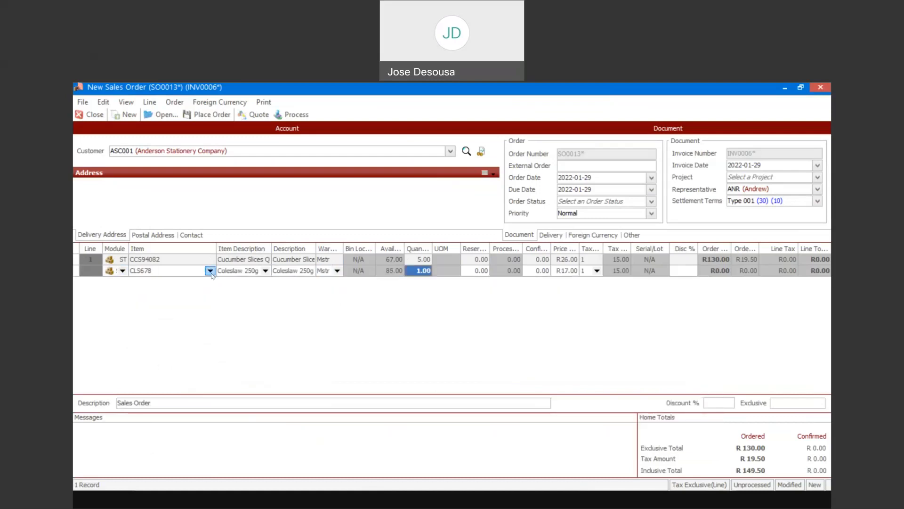
{"action": "type", "text": "8"}
{"action": "key", "text": "Tab"}
{"action": "key", "text": "Tab"}
{"action": "key", "text": "Tab"}
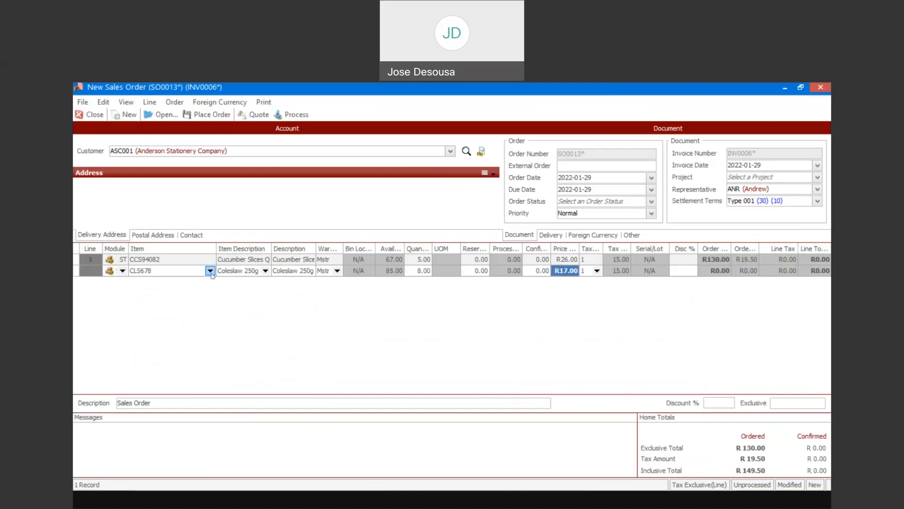
{"action": "key", "text": "Return"}
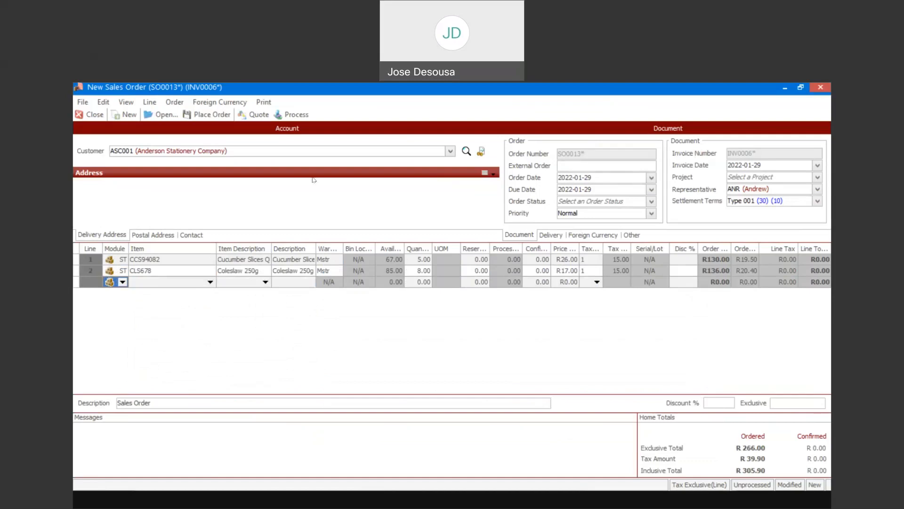
Step: Save the document as a quote, preview the printed quotation, and dismiss the preview and save message
{"action": "left_click", "coordinate": [258, 117]}
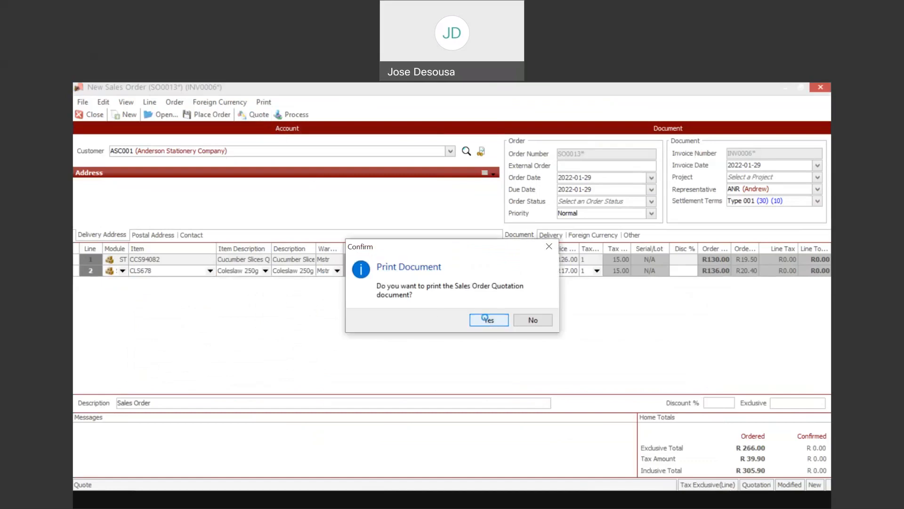
{"action": "left_click", "coordinate": [487, 320]}
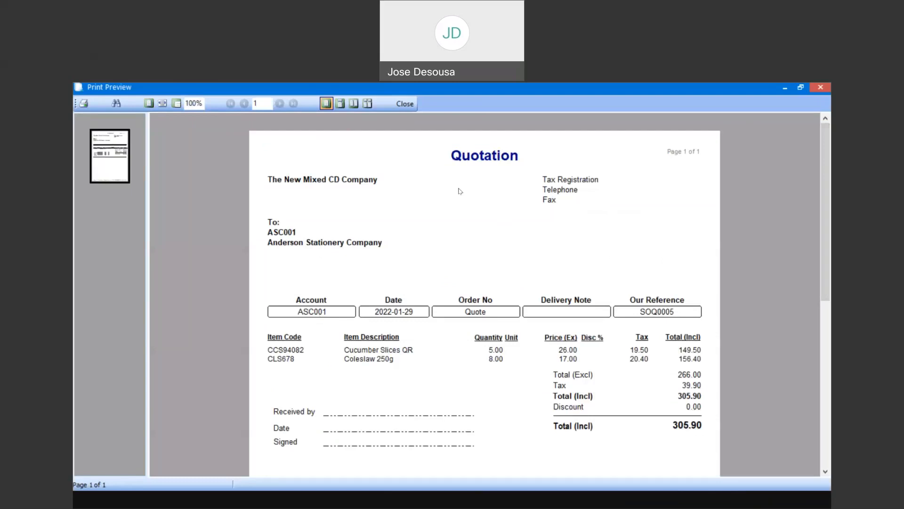
{"action": "key", "text": "Escape"}
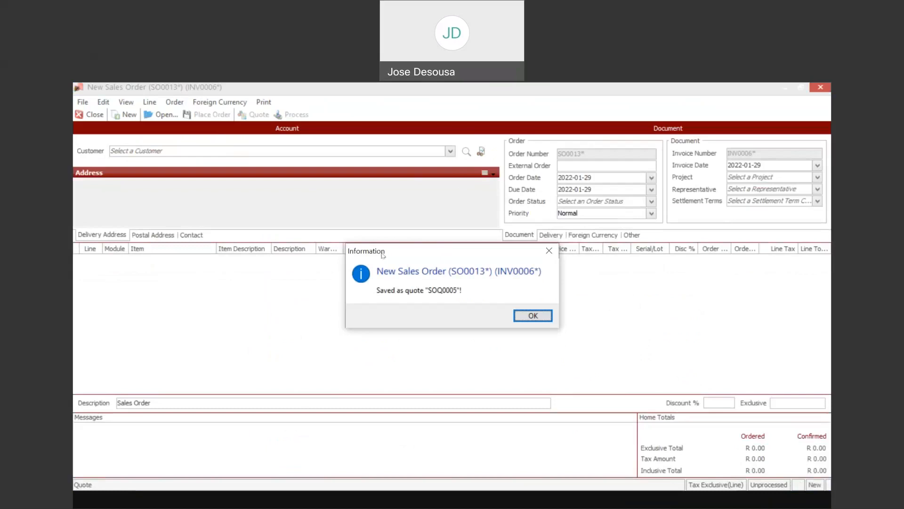
{"action": "left_click", "coordinate": [519, 316]}
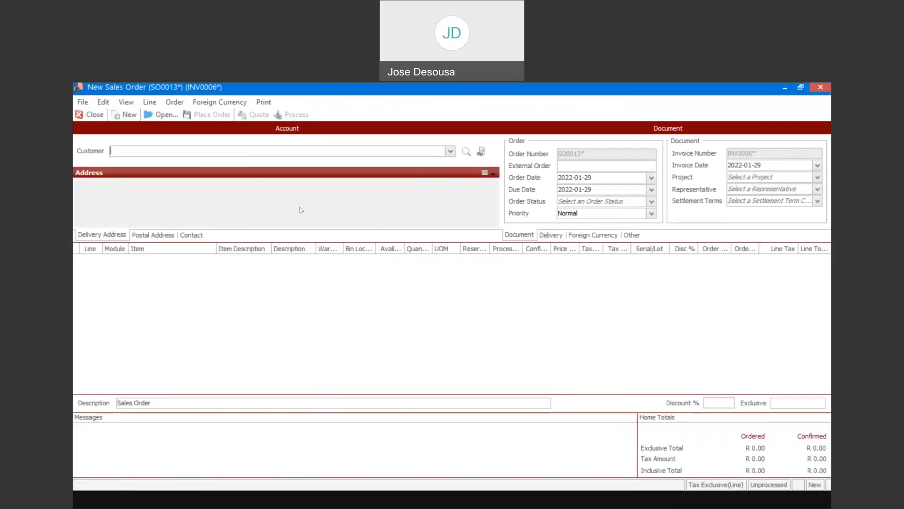
Step: Find the sales documents with status Quotation and transaction date 2022-01-29, and open the saved quote
{"action": "left_click", "coordinate": [160, 116]}
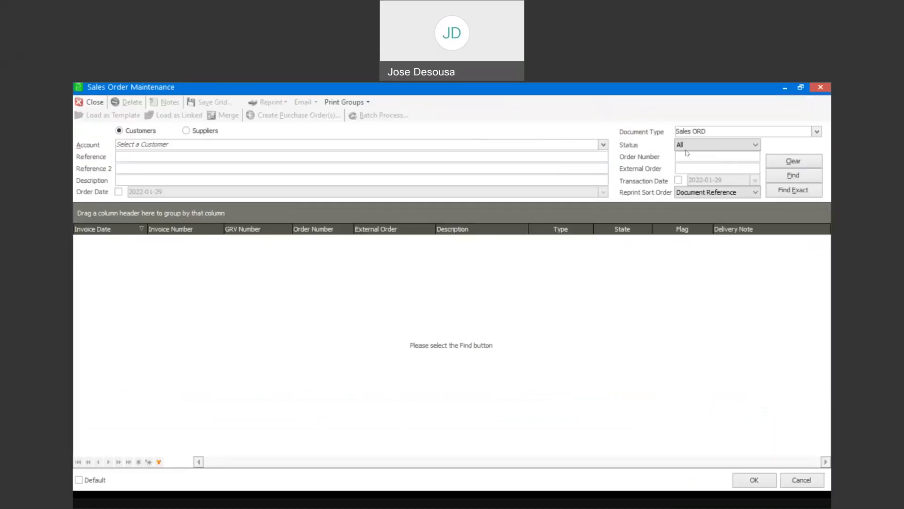
{"action": "left_click", "coordinate": [755, 144]}
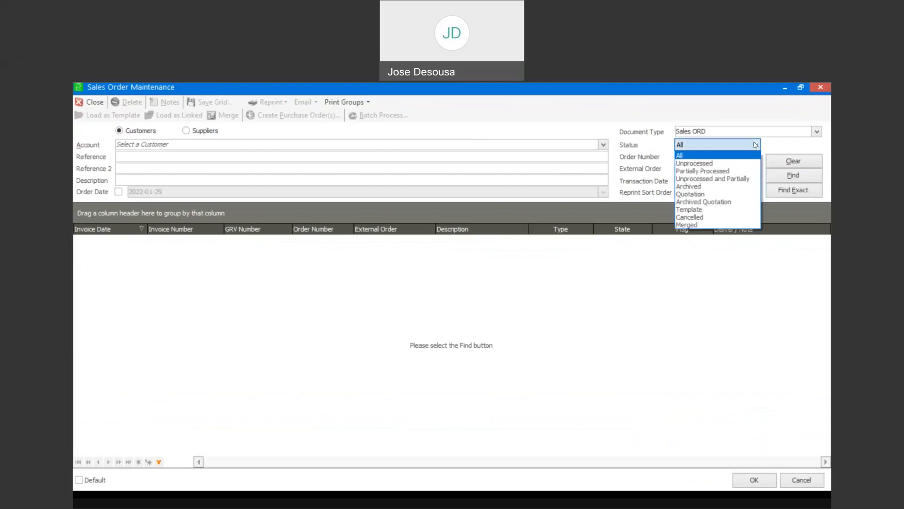
{"action": "left_click", "coordinate": [705, 195]}
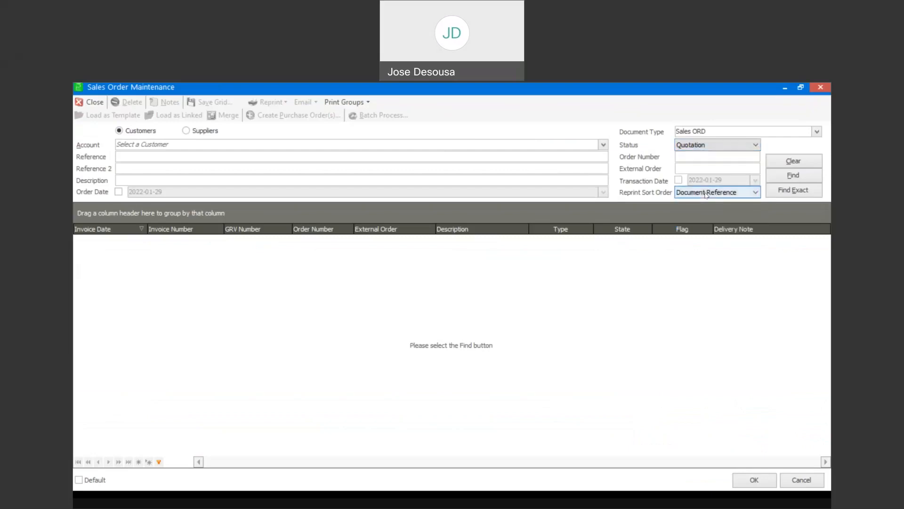
{"action": "left_click", "coordinate": [678, 180]}
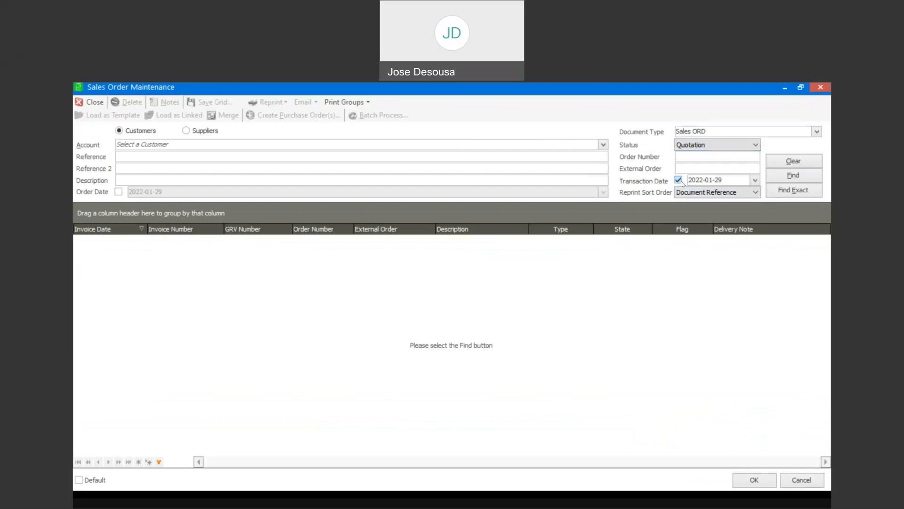
{"action": "left_click", "coordinate": [775, 175]}
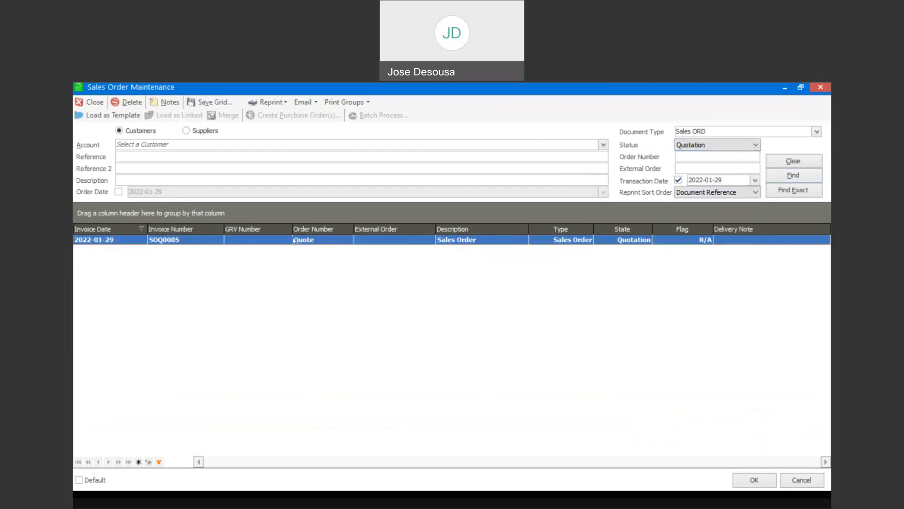
{"action": "double_click", "coordinate": [293, 241]}
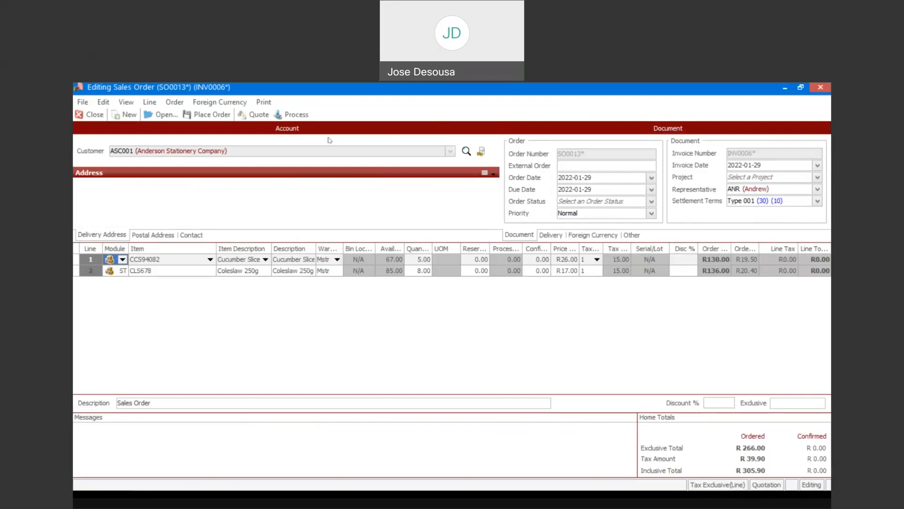
Step: Place the quote as a sales order without printing the picking slip, and close the order window
{"action": "left_click", "coordinate": [215, 118]}
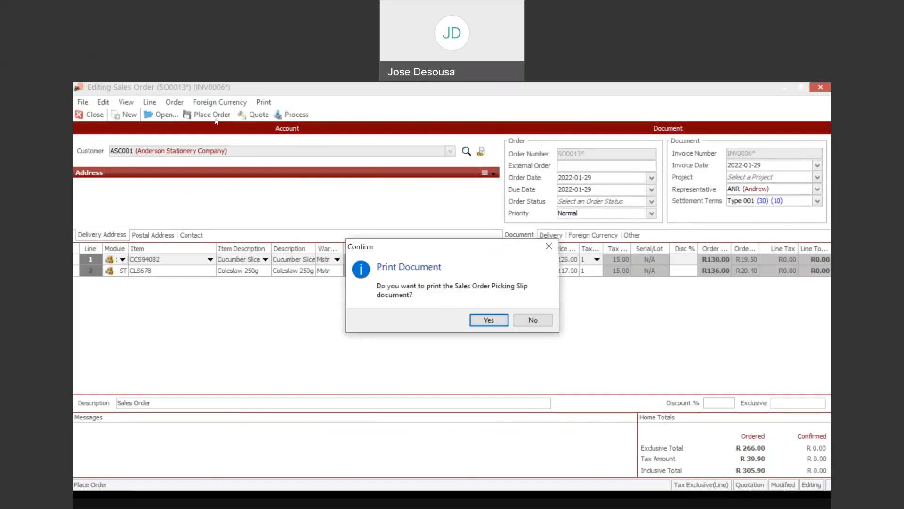
{"action": "left_click", "coordinate": [533, 320]}
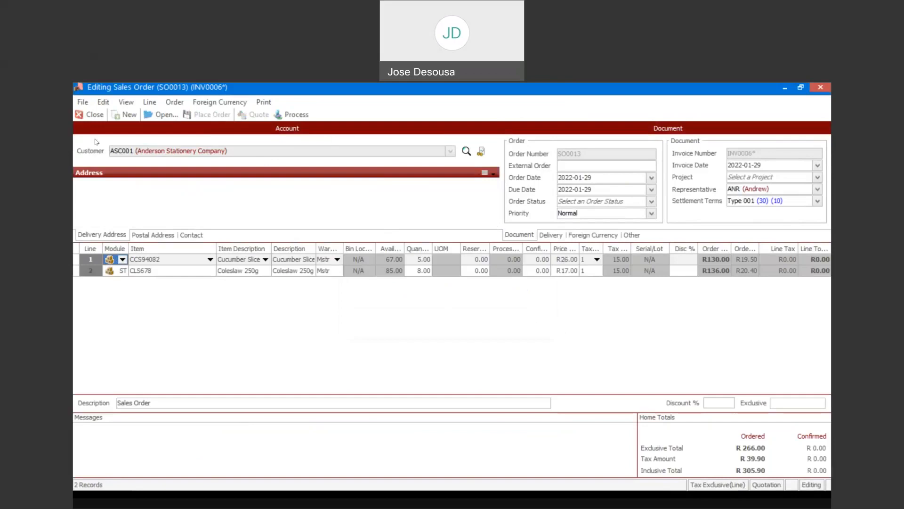
{"action": "left_click", "coordinate": [94, 115]}
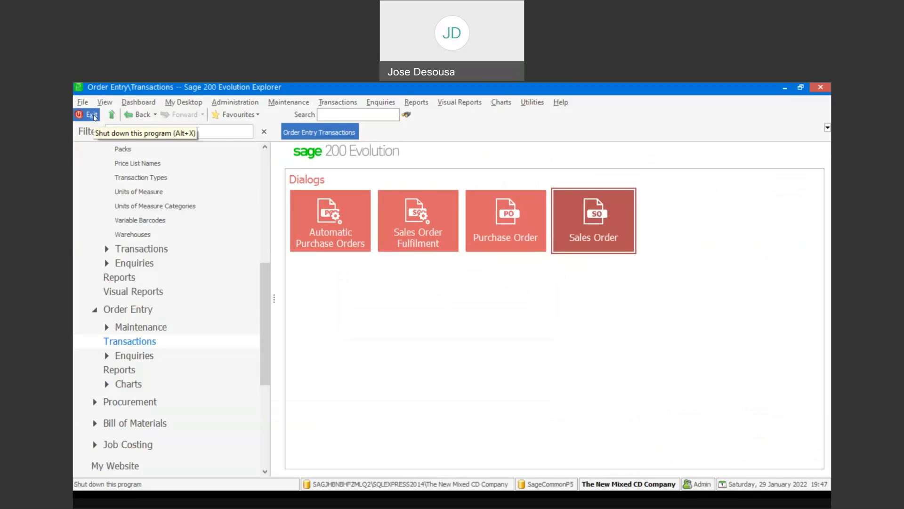
Step: From a new Sales Order window, find orders of all statuses dated 2022-01-29 and open the unprocessed one
{"action": "left_click", "coordinate": [595, 205]}
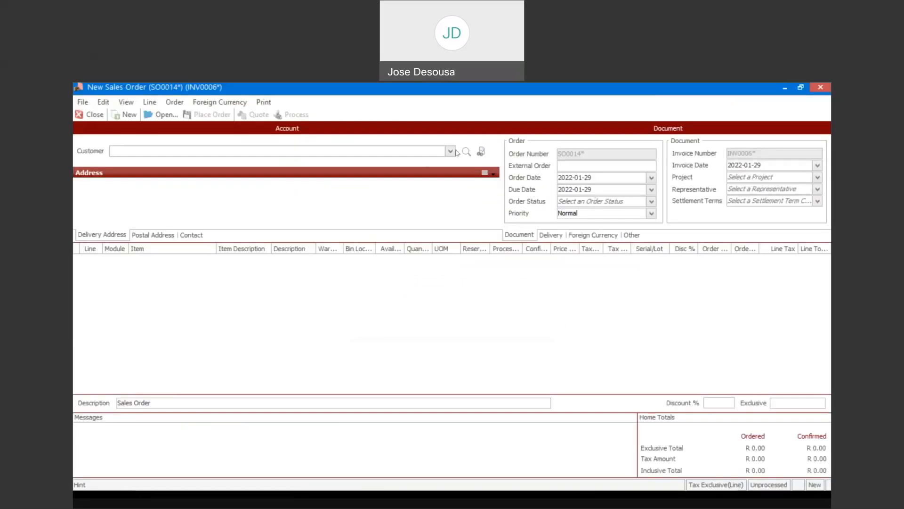
{"action": "left_click", "coordinate": [158, 115]}
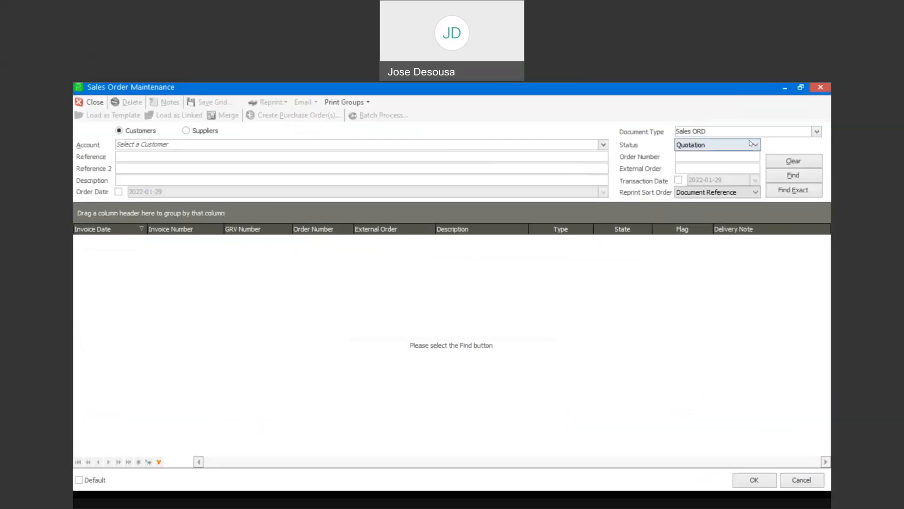
{"action": "left_click", "coordinate": [756, 144]}
{"action": "left_click", "coordinate": [692, 153]}
{"action": "left_click", "coordinate": [679, 180]}
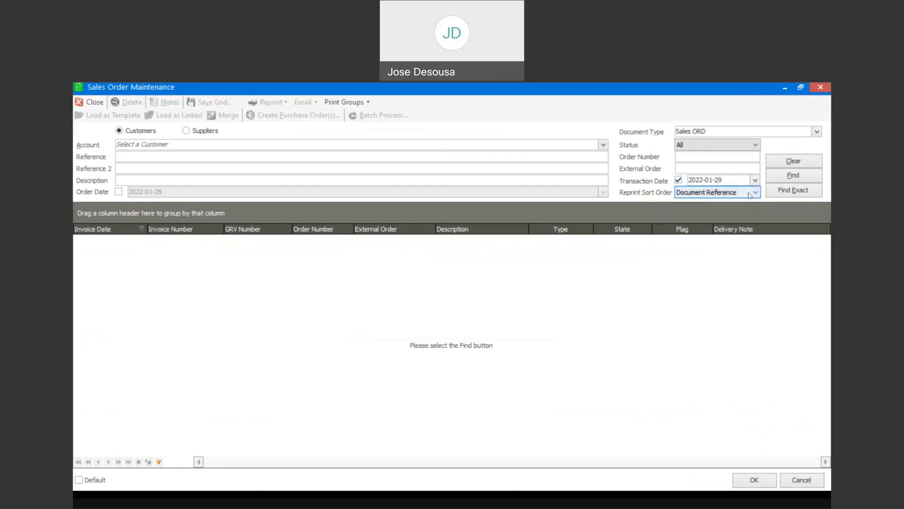
{"action": "left_click", "coordinate": [793, 175]}
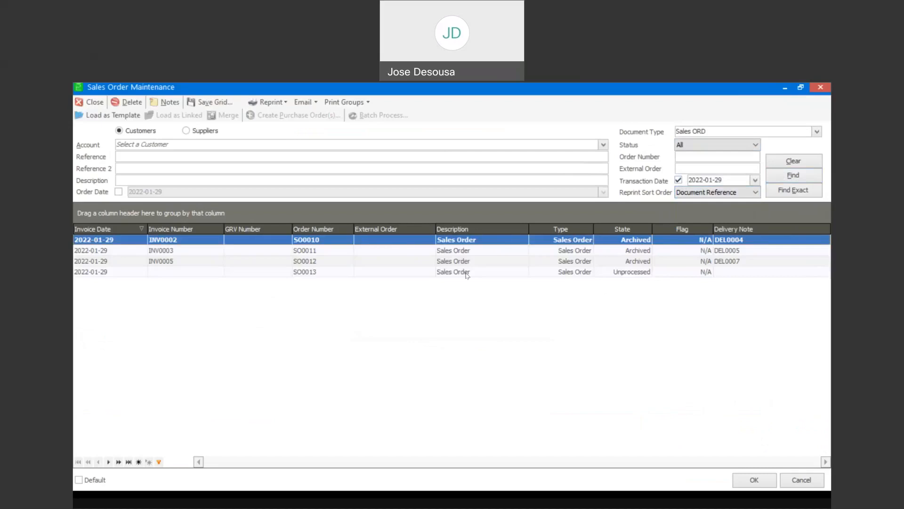
{"action": "double_click", "coordinate": [312, 272]}
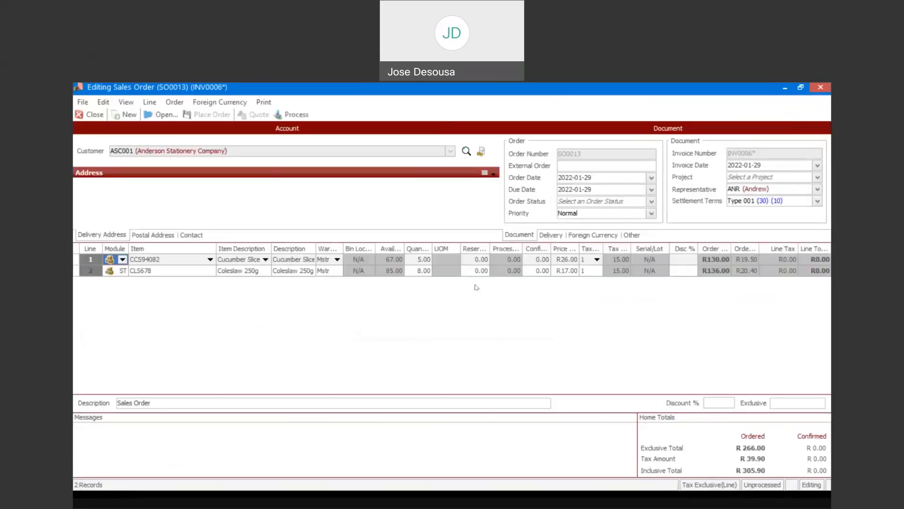
Step: Set the confirmed quantity of the Cucumber Slices line to 5
{"action": "left_click", "coordinate": [538, 268]}
{"action": "key", "text": "Up"}
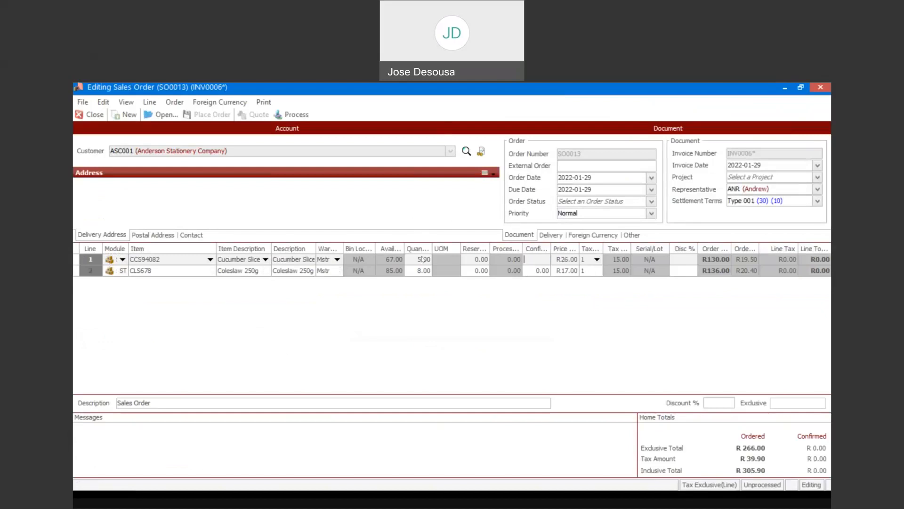
{"action": "type", "text": "5"}
{"action": "key", "text": "Tab"}
{"action": "key", "text": "Tab"}
{"action": "key", "text": "Tab"}
{"action": "key", "text": "Tab"}
{"action": "key", "text": "Tab"}
{"action": "key", "text": "Tab"}
{"action": "key", "text": "Tab"}
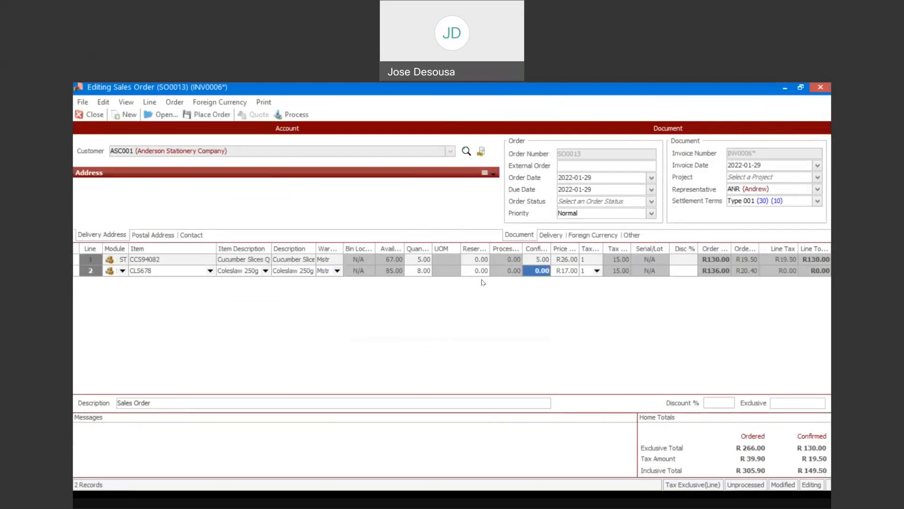
Step: Set the confirmed quantity of the Coleslaw 250g line to 8 and complete the line
{"action": "type", "text": "8"}
{"action": "key", "text": "Tab"}
{"action": "key", "text": "Tab"}
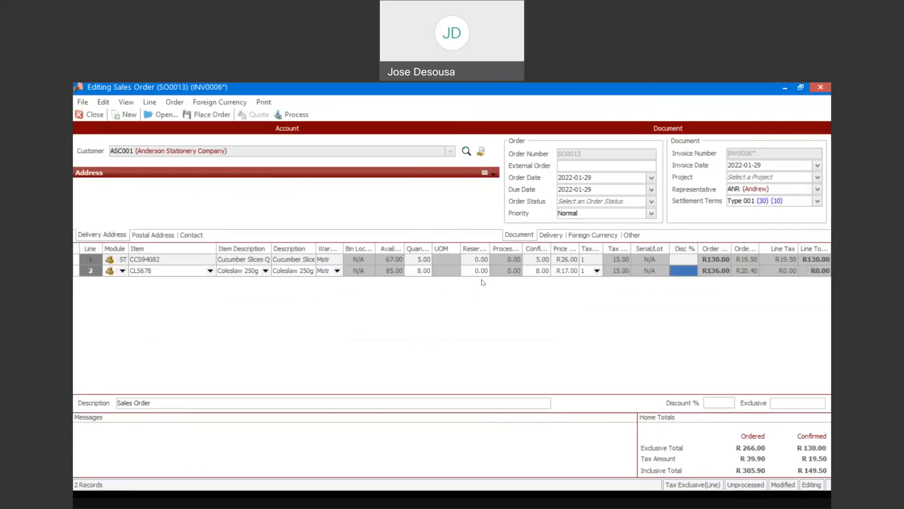
{"action": "key", "text": "Tab"}
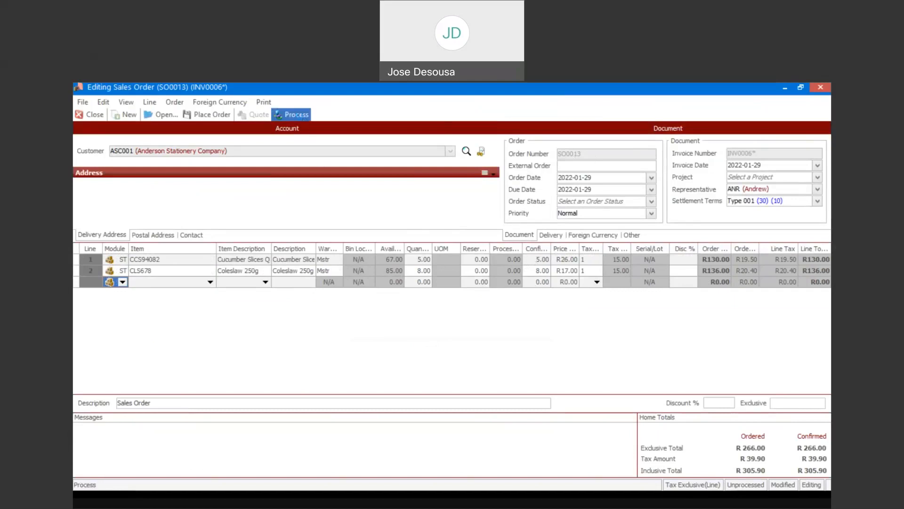
Step: Process the confirmed sales order, print its picking slip to preview, and close the preview
{"action": "left_click", "coordinate": [303, 118]}
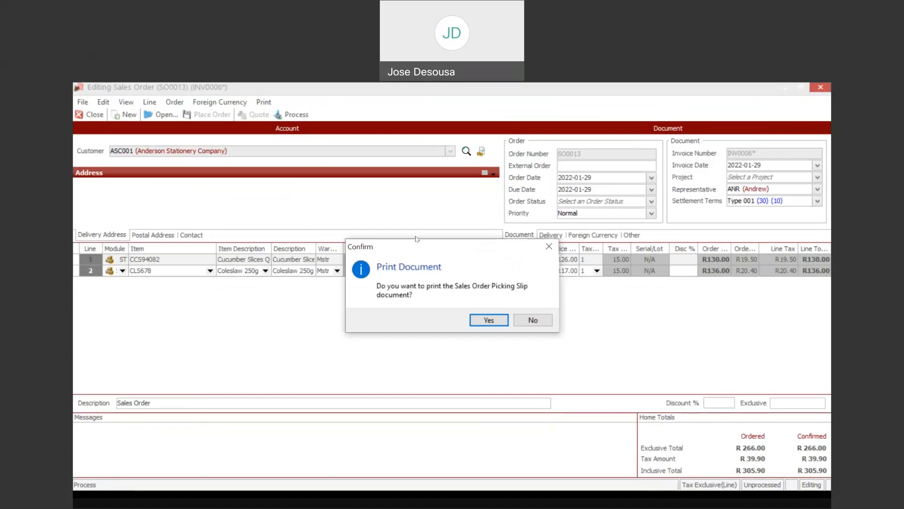
{"action": "left_click", "coordinate": [490, 321]}
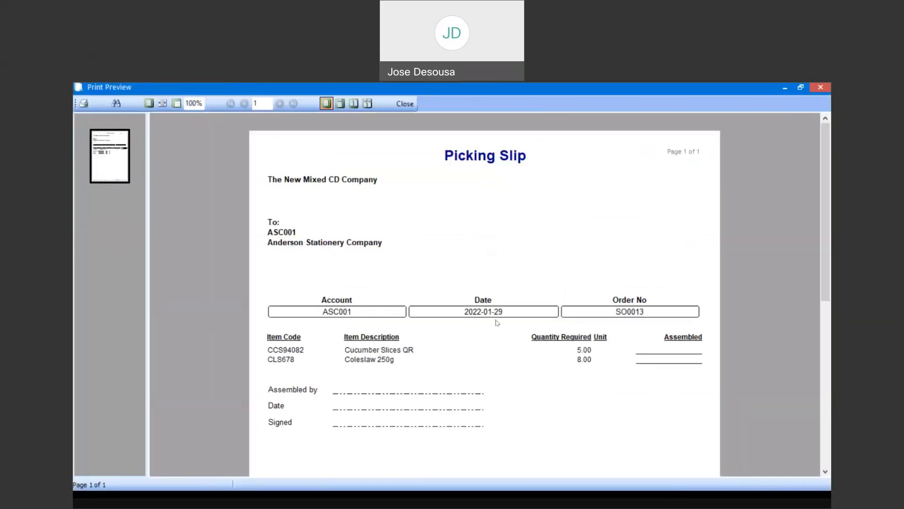
{"action": "left_click", "coordinate": [411, 107]}
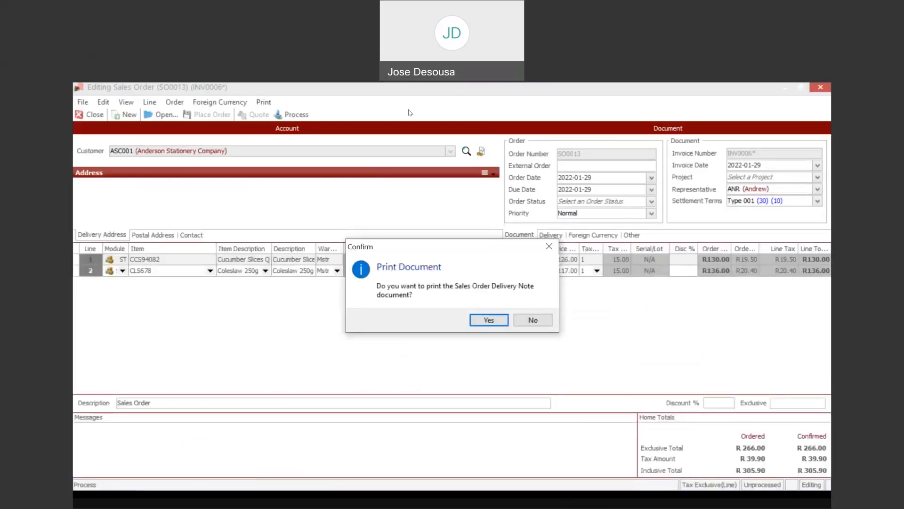
Step: Print the sales order's delivery note to preview, review its lines and totals, and close the preview
{"action": "left_click", "coordinate": [487, 321]}
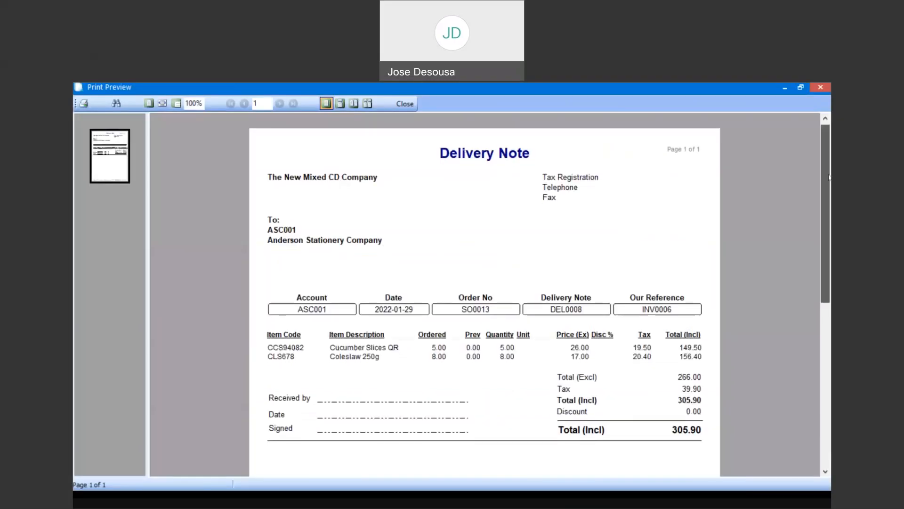
{"action": "left_click_drag", "start_coordinate": [830, 161], "coordinate": [830, 187]}
{"action": "scroll", "coordinate": [830, 187], "scroll_direction": "up", "scroll_amount": 1}
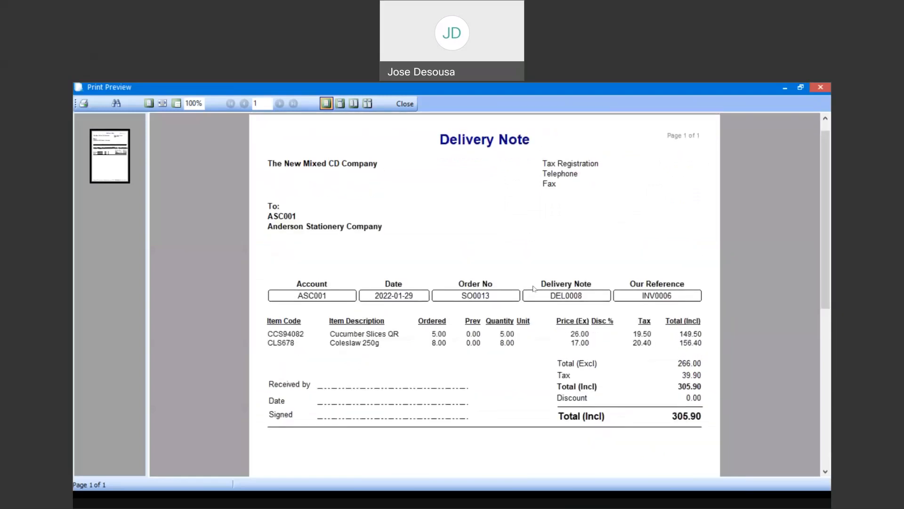
{"action": "left_click", "coordinate": [404, 104]}
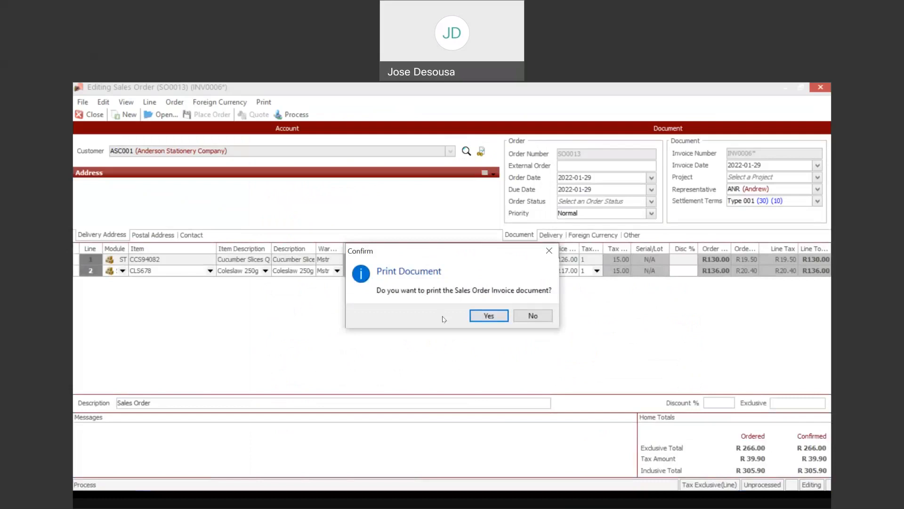
Step: Print the sales order's tax invoice to preview, review it, and close the preview
{"action": "left_click", "coordinate": [484, 314]}
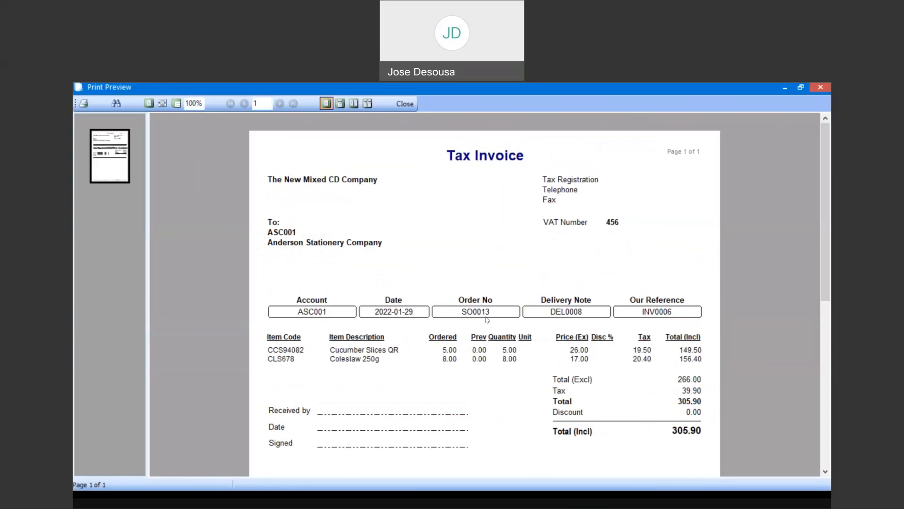
{"action": "left_click_drag", "start_coordinate": [828, 247], "coordinate": [829, 320]}
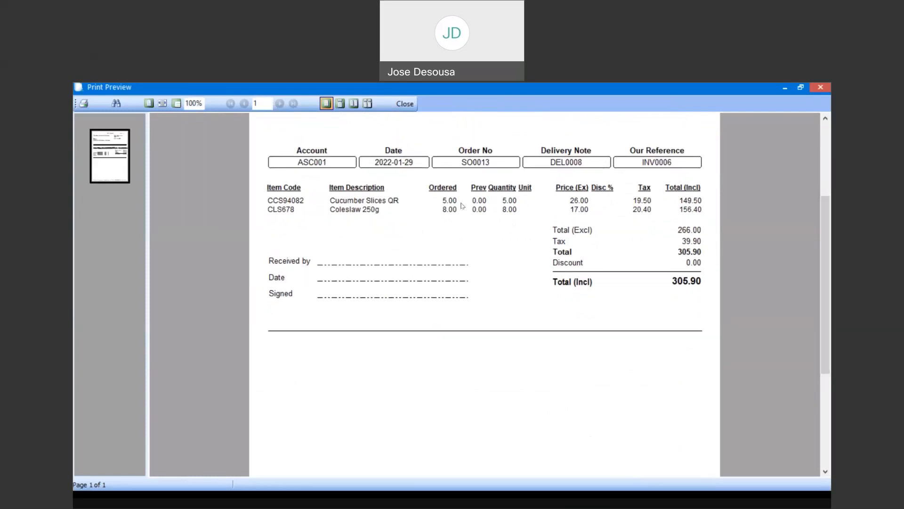
{"action": "left_click", "coordinate": [404, 104]}
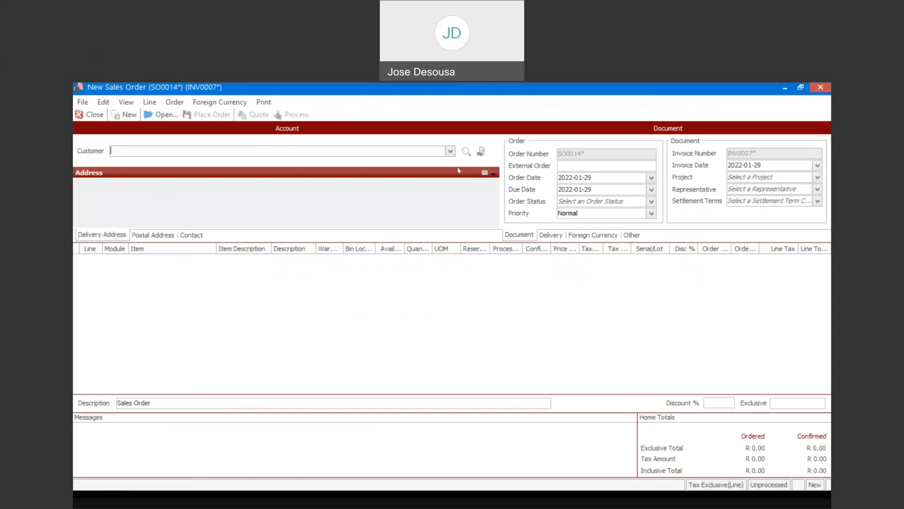
Step: Select Clayton Landscaping Services as the customer for the new sales order
{"action": "left_click", "coordinate": [450, 151]}
{"action": "key", "text": "Down"}
{"action": "key", "text": "Down"}
{"action": "key", "text": "Down"}
{"action": "key", "text": "Return"}
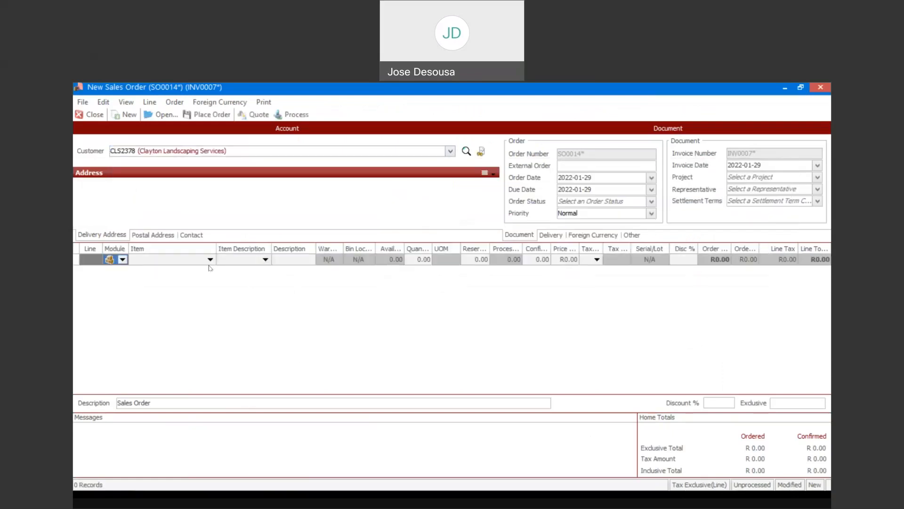
Step: Choose item CTO9762, Cherry Tomato Pod, for the first order line
{"action": "left_click", "coordinate": [210, 259]}
{"action": "key", "text": "Down"}
{"action": "key", "text": "Down"}
{"action": "key", "text": "Down"}
{"action": "key", "text": "Down"}
{"action": "key", "text": "Down"}
{"action": "key", "text": "Down"}
{"action": "key", "text": "Down"}
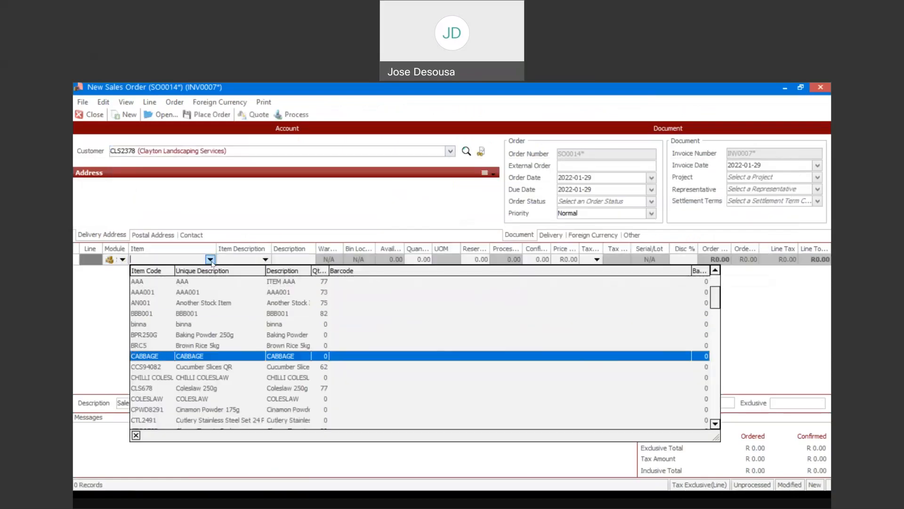
{"action": "key", "text": "Down"}
{"action": "key", "text": "Down"}
{"action": "key", "text": "Down"}
{"action": "key", "text": "Down"}
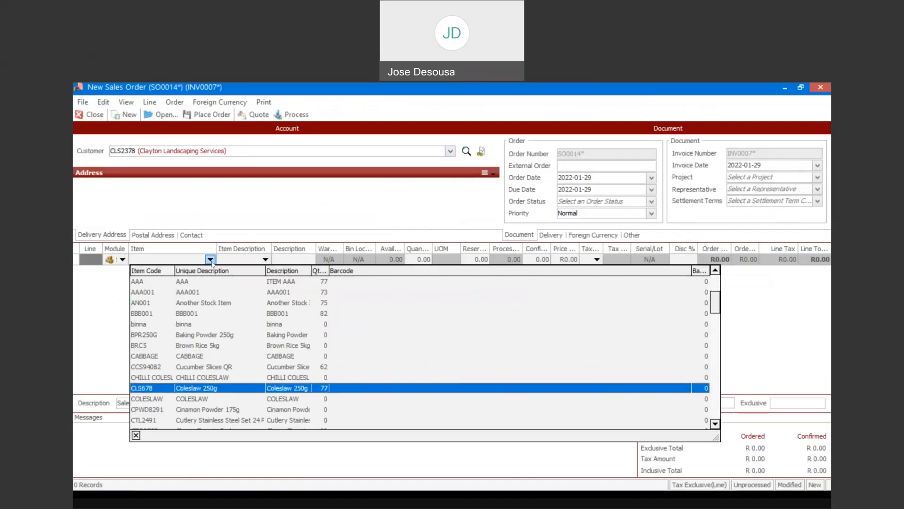
{"action": "key", "text": "Down"}
{"action": "key", "text": "Down"}
{"action": "key", "text": "Down"}
{"action": "key", "text": "Down"}
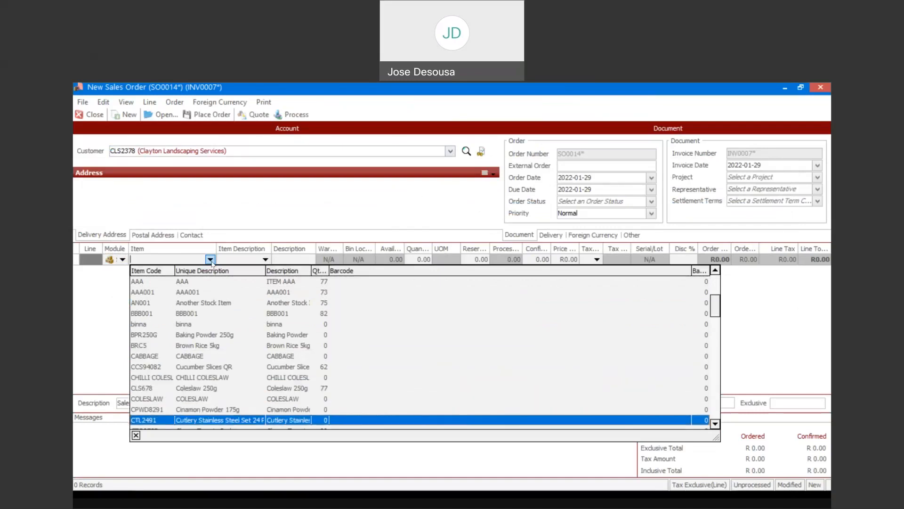
{"action": "key", "text": "Up"}
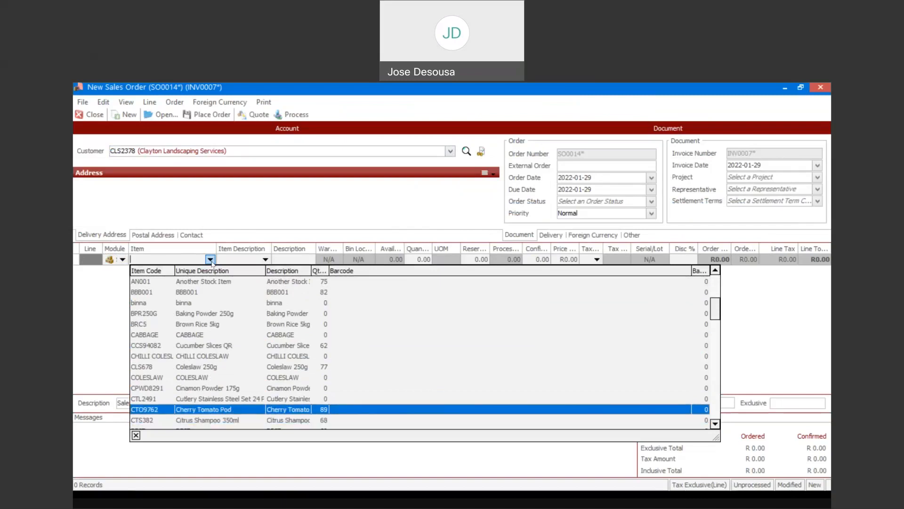
{"action": "key", "text": "Return"}
Step: Set the ordered quantity of the Cherry Tomato Pod line to 9 and complete the line
{"action": "key", "text": "Tab"}
{"action": "key", "text": "Tab"}
{"action": "key", "text": "Tab"}
{"action": "type", "text": "9"}
{"action": "key", "text": "Tab"}
{"action": "key", "text": "Tab"}
{"action": "key", "text": "Tab"}
{"action": "key", "text": "Tab"}
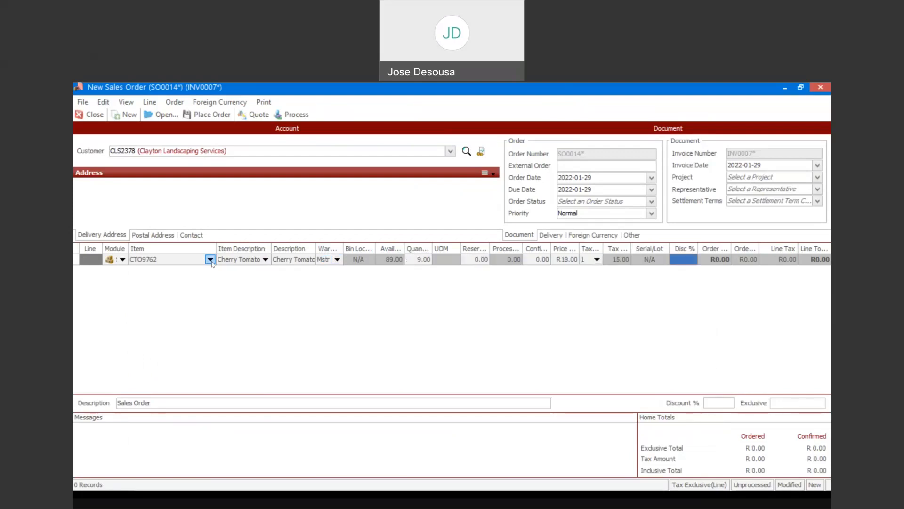
{"action": "key", "text": "Tab"}
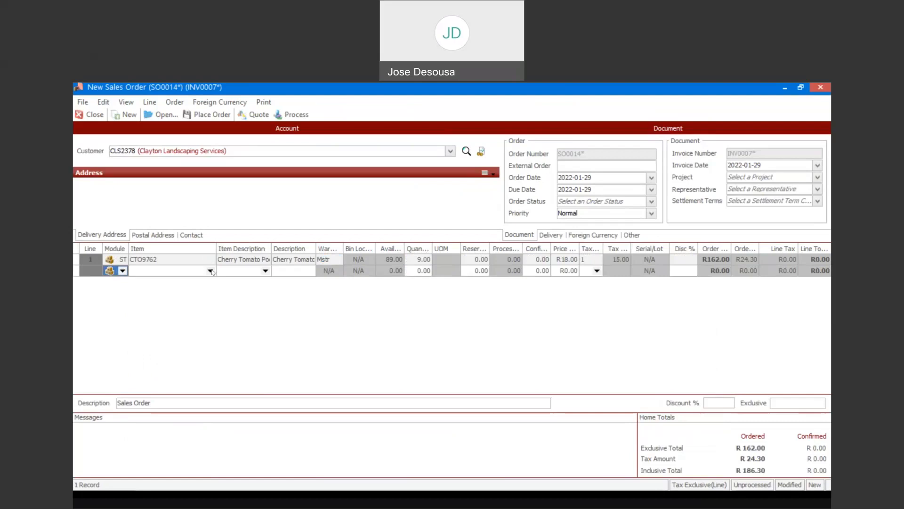
Step: Choose item DSG8734, Herbal Dressing, for the second order line
{"action": "left_click", "coordinate": [210, 271]}
{"action": "key", "text": "Down"}
{"action": "key", "text": "Down"}
{"action": "key", "text": "Down"}
{"action": "key", "text": "Down"}
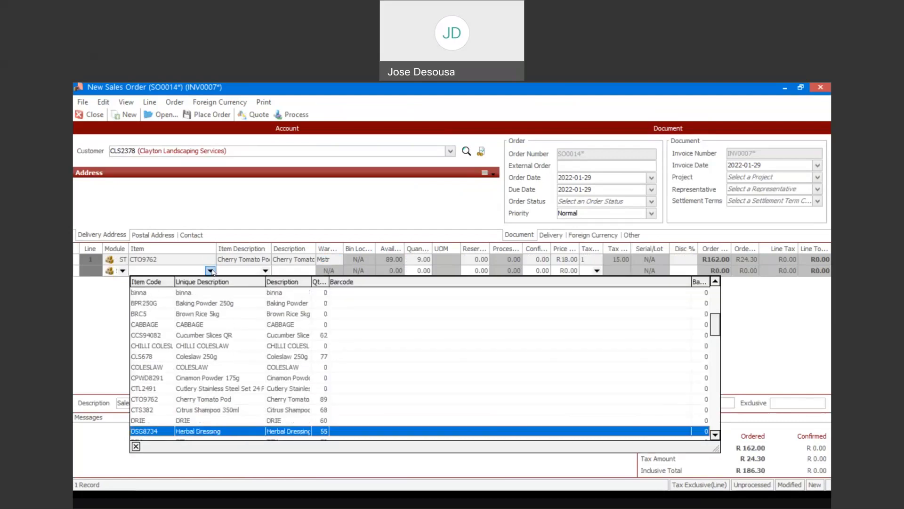
{"action": "key", "text": "Up"}
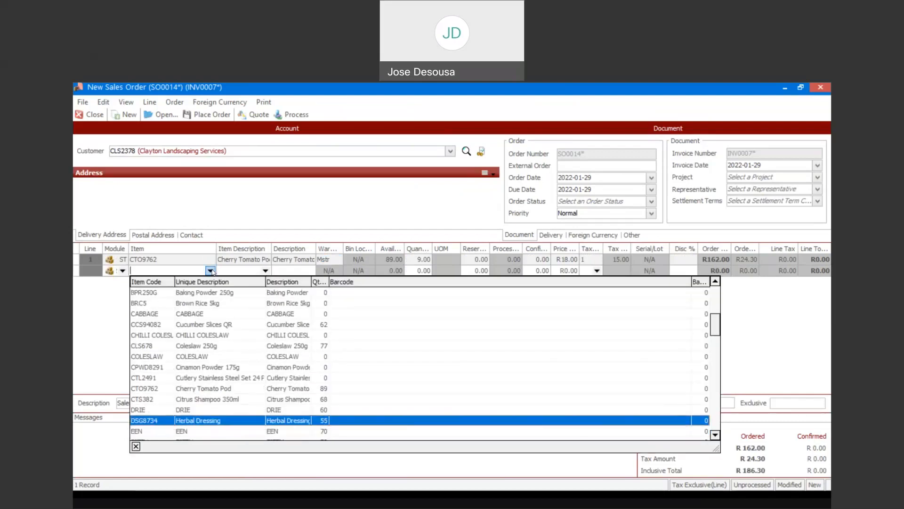
{"action": "key", "text": "Return"}
{"action": "key", "text": "Tab"}
{"action": "key", "text": "Tab"}
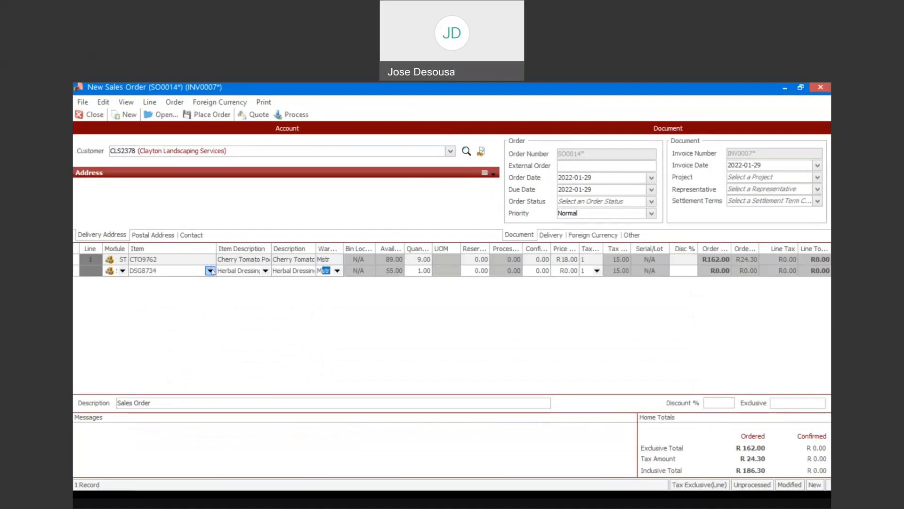
{"action": "key", "text": "Tab"}
{"action": "key", "text": "Tab"}
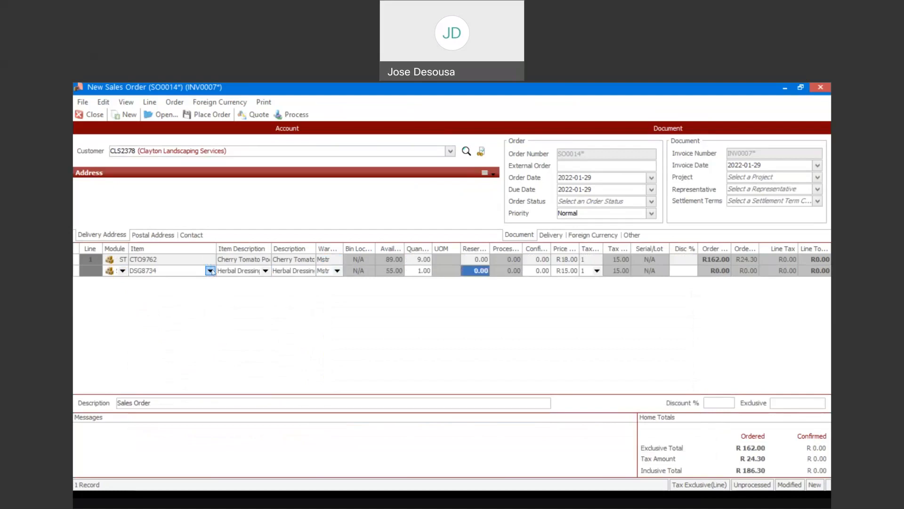
{"action": "type", "text": "7"}
{"action": "key", "text": "Tab"}
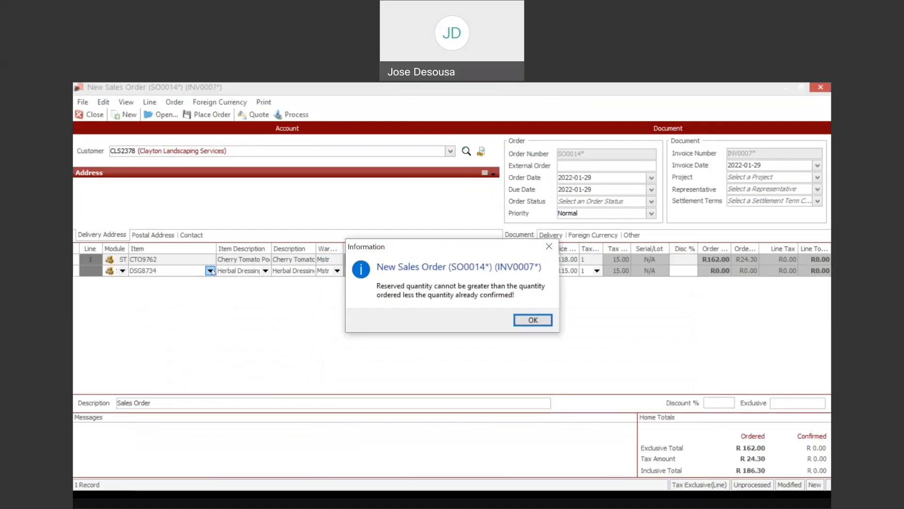
{"action": "left_click", "coordinate": [523, 321]}
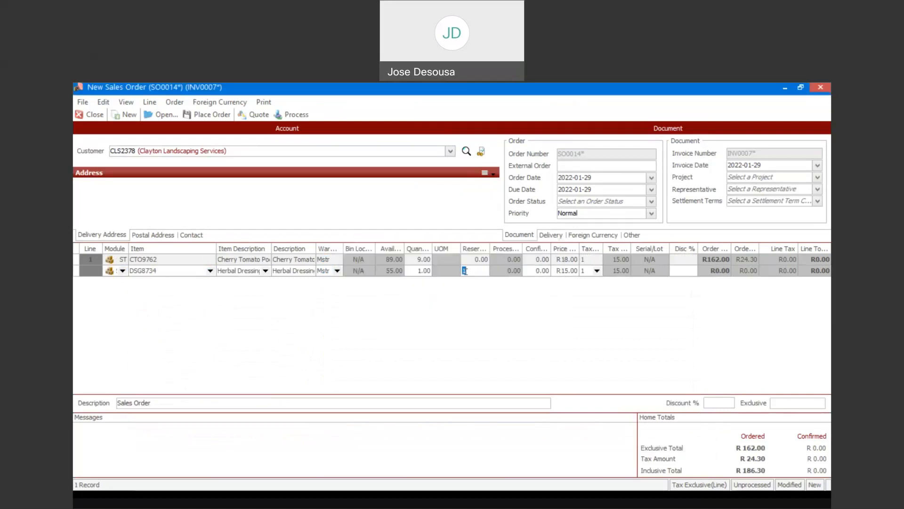
{"action": "type", "text": "0"}
{"action": "key", "text": "Tab"}
Step: Set the ordered quantity of the Herbal Dressing line to 7 and complete the line
{"action": "left_click", "coordinate": [426, 268]}
{"action": "type", "text": "7"}
{"action": "key", "text": "Tab"}
{"action": "key", "text": "Tab"}
{"action": "key", "text": "Tab"}
{"action": "key", "text": "Tab"}
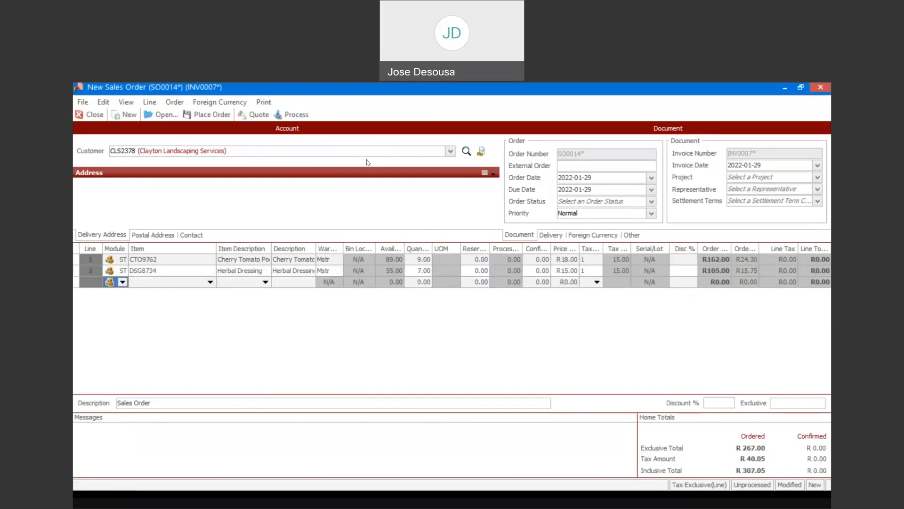
Step: Place the Clayton Landscaping Services order without printing the picking slip, and close the order window
{"action": "left_click", "coordinate": [208, 114]}
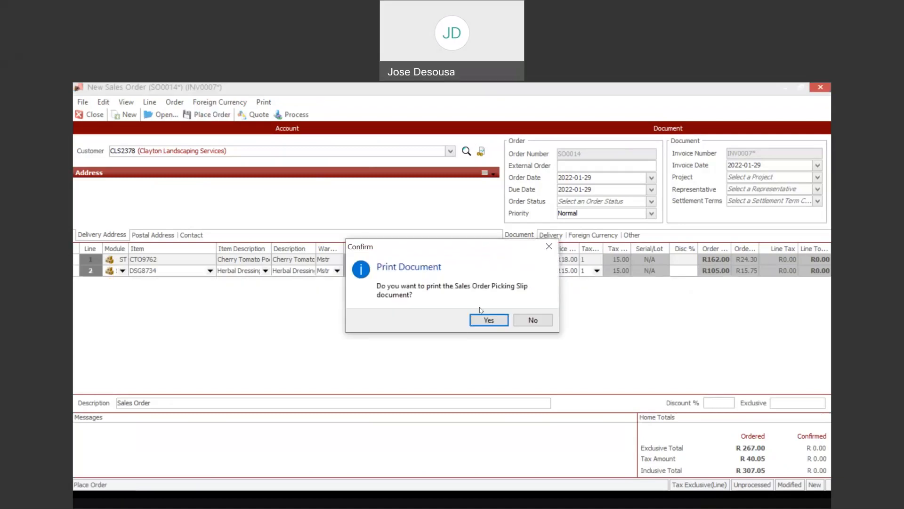
{"action": "left_click", "coordinate": [522, 321]}
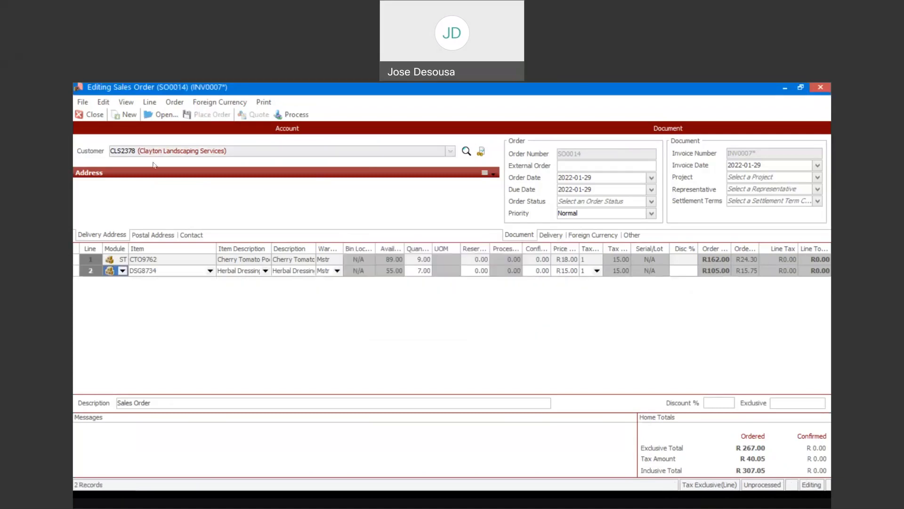
{"action": "left_click", "coordinate": [100, 117]}
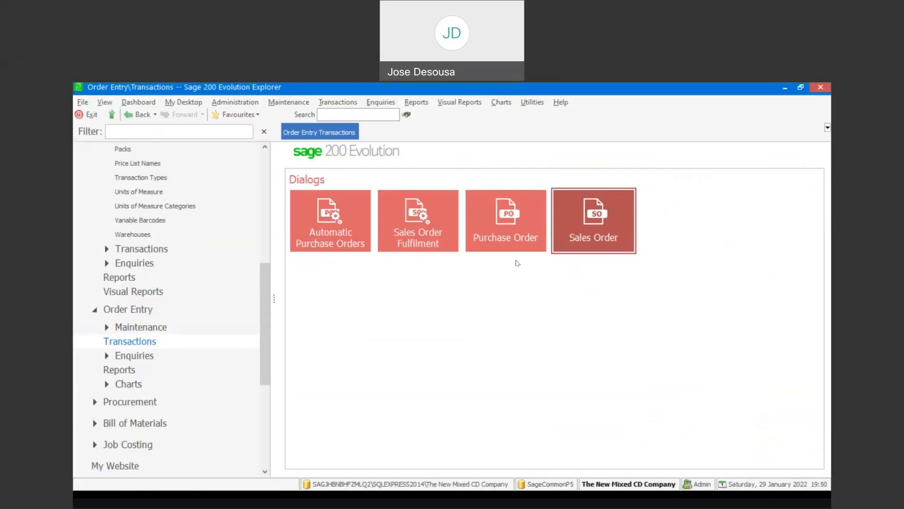
Step: From a new Sales Order window, find orders of all statuses with transaction date 2022-01-29 and open the unprocessed one
{"action": "left_click", "coordinate": [582, 228]}
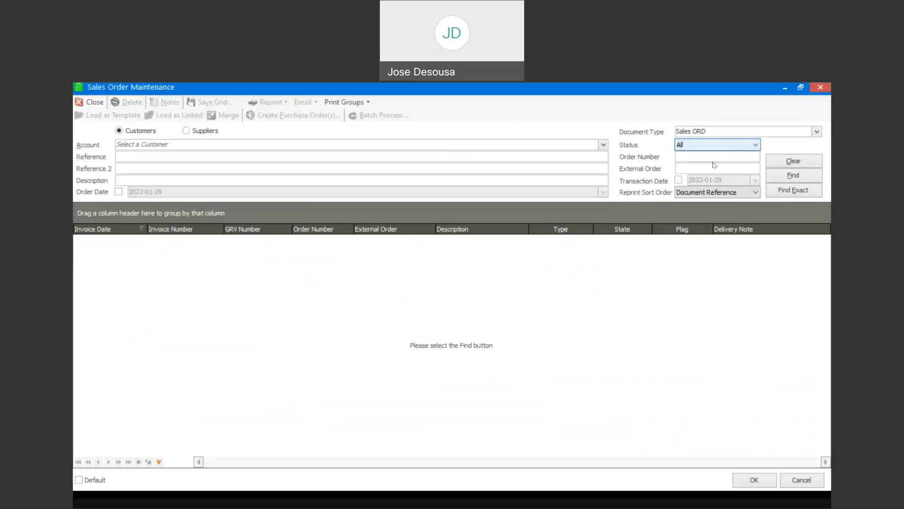
{"action": "left_click", "coordinate": [679, 180]}
{"action": "left_click", "coordinate": [774, 175]}
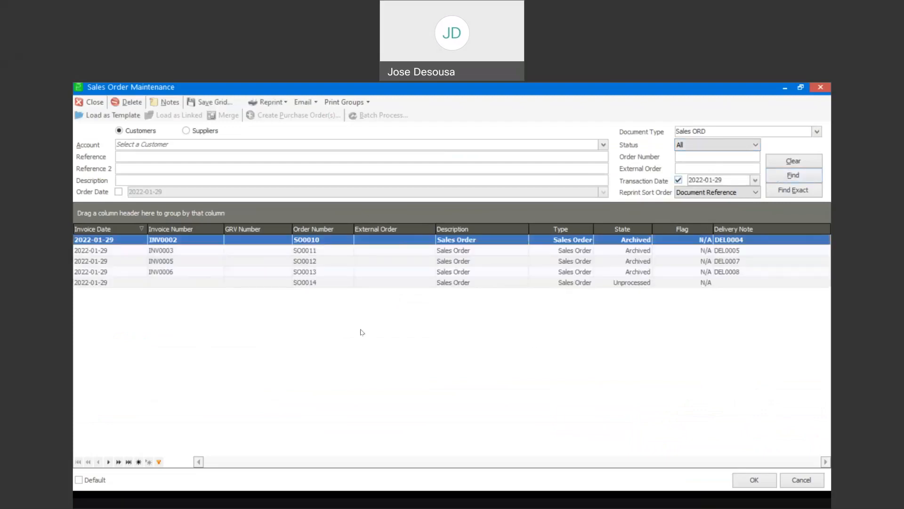
{"action": "double_click", "coordinate": [301, 283]}
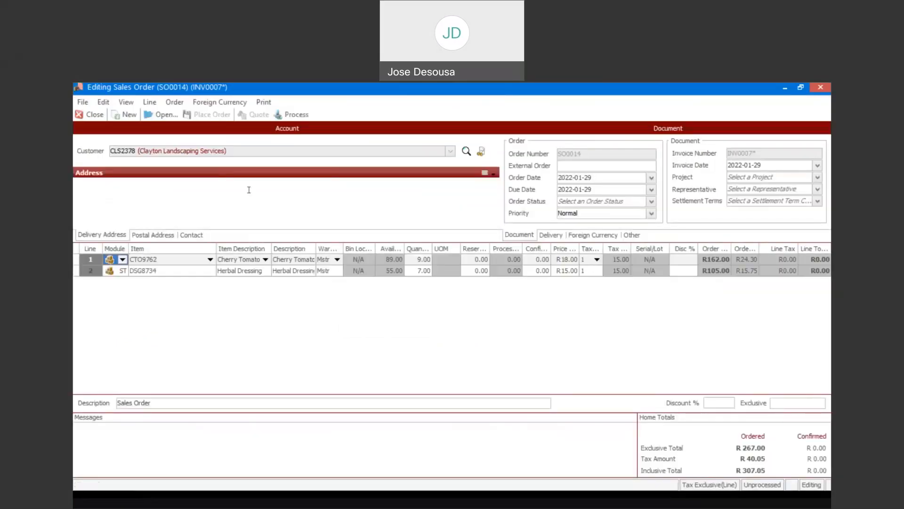
Step: Set the confirmed quantities to 9 for Cherry Tomato Pod and 7 for Herbal Dressing
{"action": "left_click", "coordinate": [528, 259]}
{"action": "type", "text": "9"}
{"action": "key", "text": "Down"}
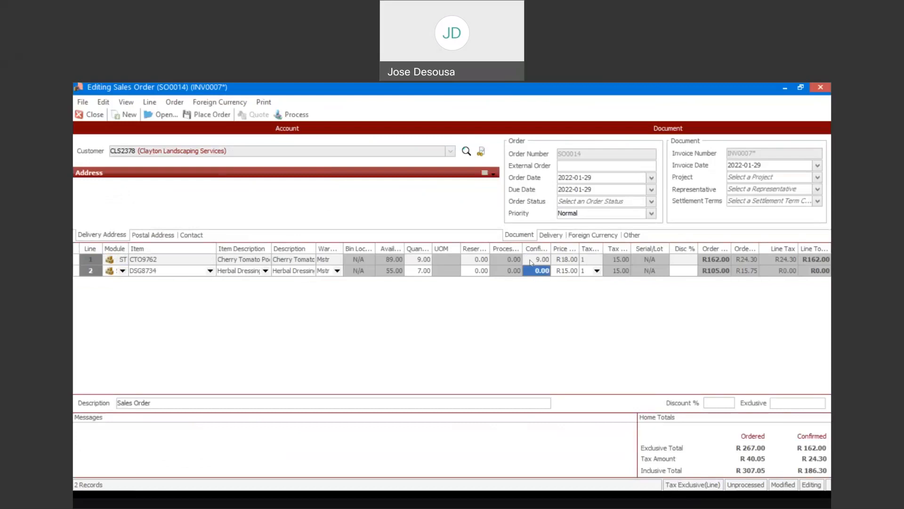
{"action": "type", "text": "7"}
Step: Process the order, printing the picking slip and delivery note to preview and closing each preview
{"action": "left_click", "coordinate": [297, 116]}
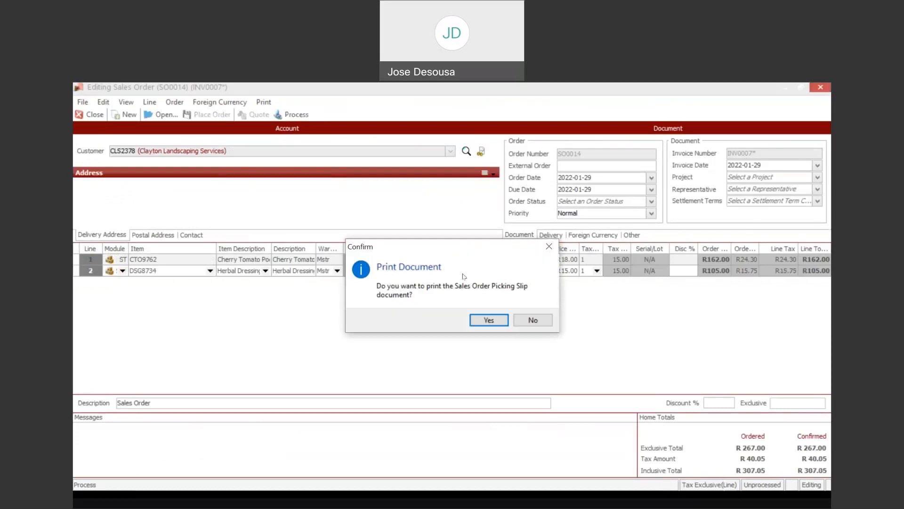
{"action": "left_click", "coordinate": [488, 320]}
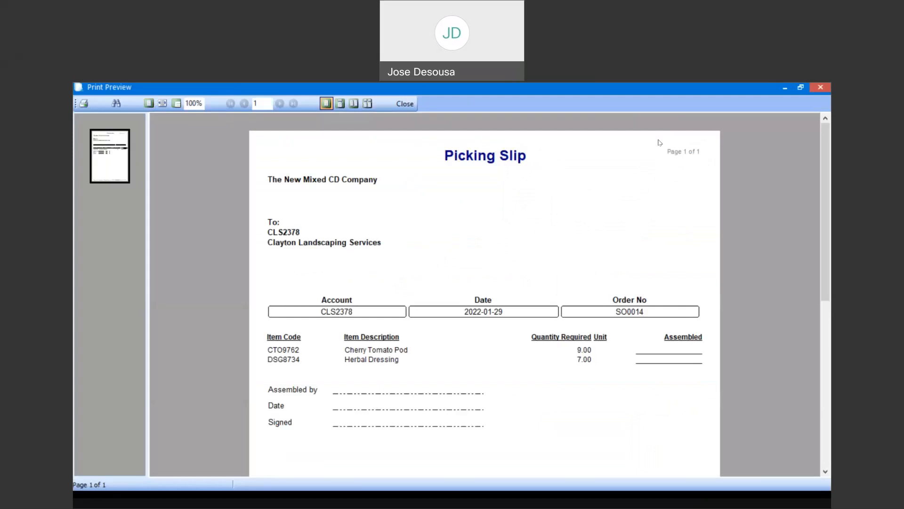
{"action": "left_click", "coordinate": [821, 87]}
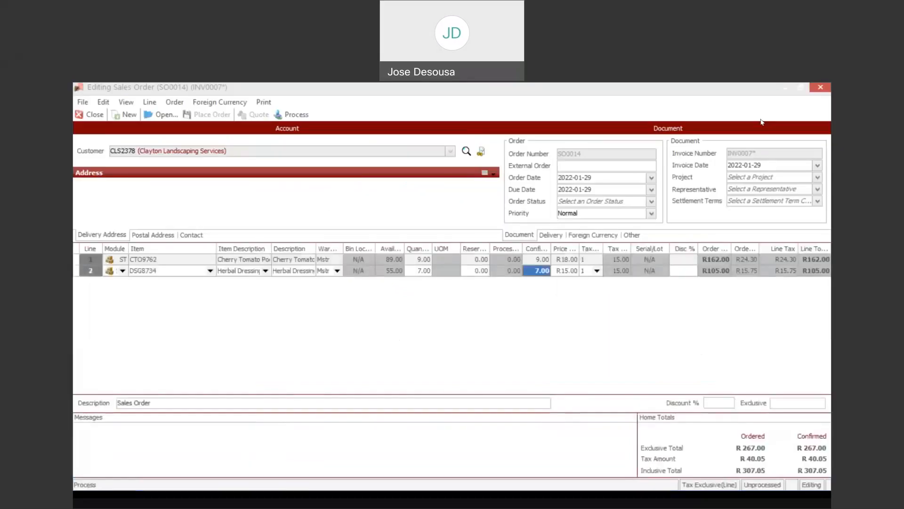
{"action": "left_click", "coordinate": [495, 322]}
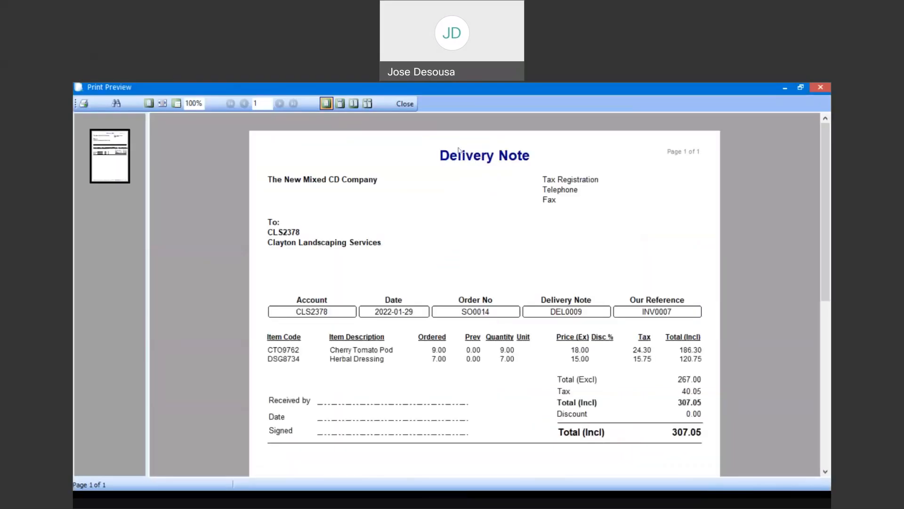
{"action": "left_click", "coordinate": [405, 104]}
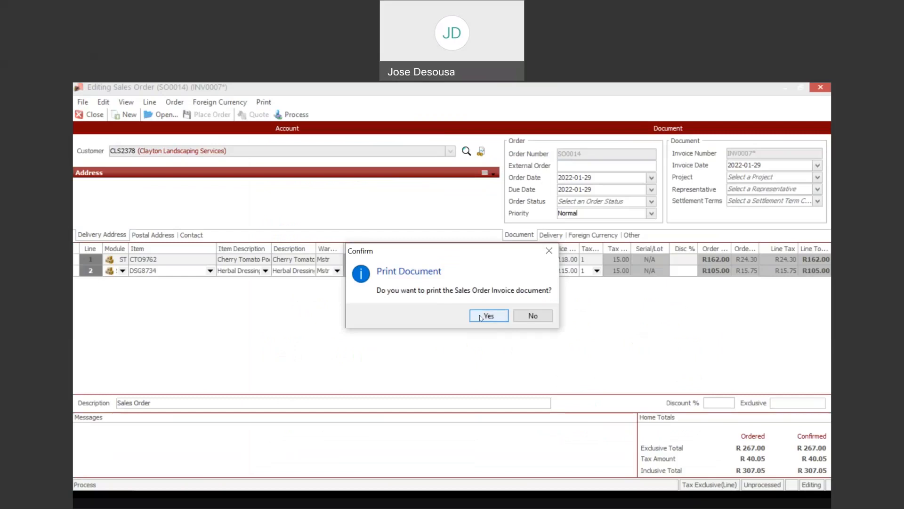
Step: Print the Clayton Landscaping Services tax invoice to preview, review it down to the totals, and close the preview
{"action": "left_click", "coordinate": [478, 316]}
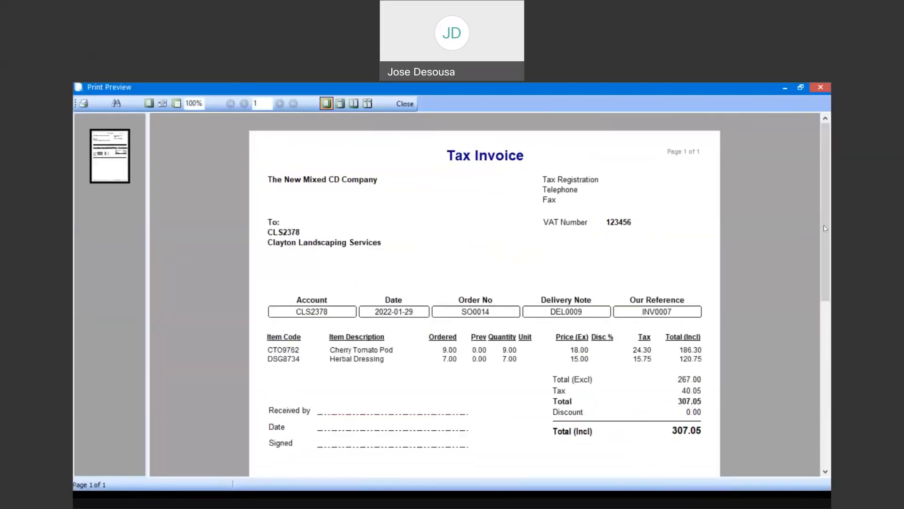
{"action": "left_click_drag", "start_coordinate": [825, 228], "coordinate": [825, 296]}
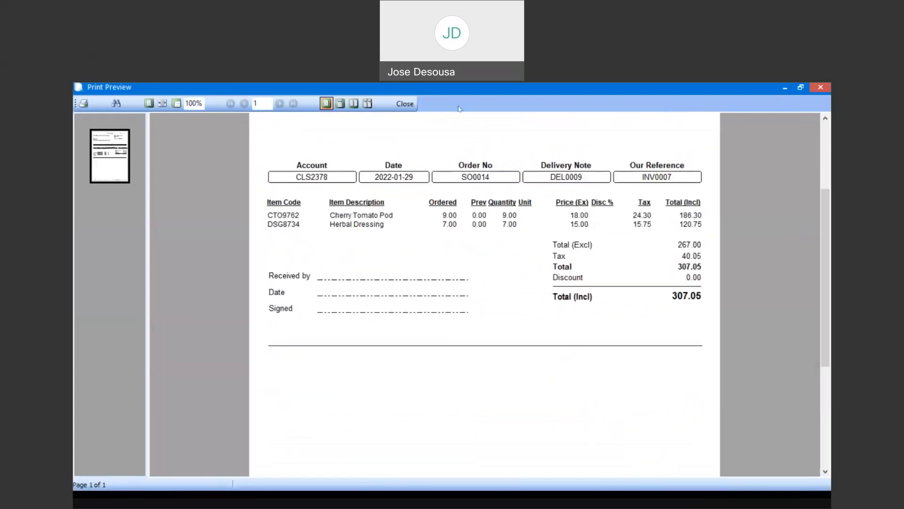
{"action": "left_click", "coordinate": [405, 103]}
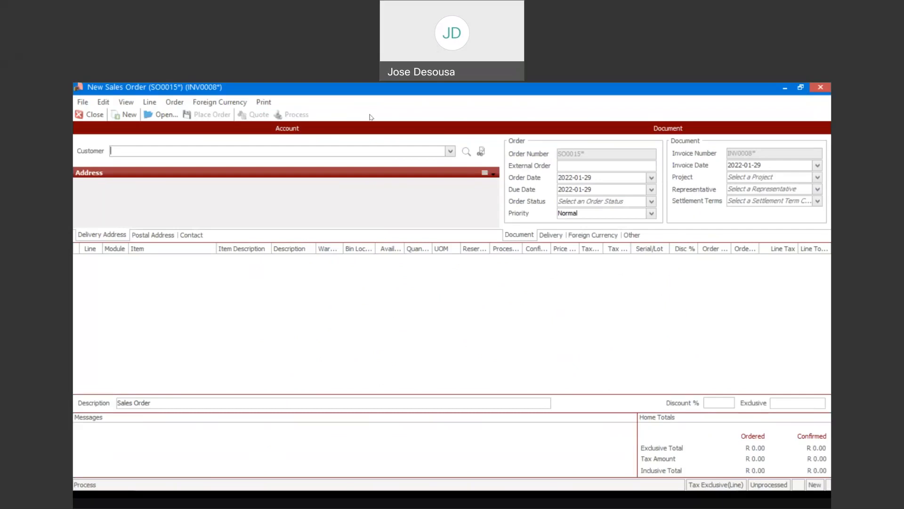
Step: Start a new sales order for Cassidy Printing Works with stock item CCS94082 (Cucumber Slices QR) on the first line
{"action": "left_click", "coordinate": [450, 151]}
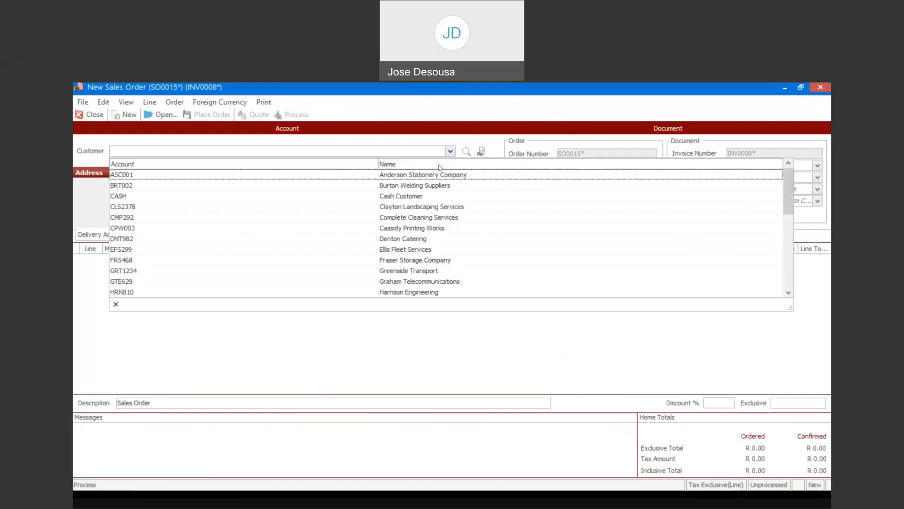
{"action": "left_click", "coordinate": [407, 228]}
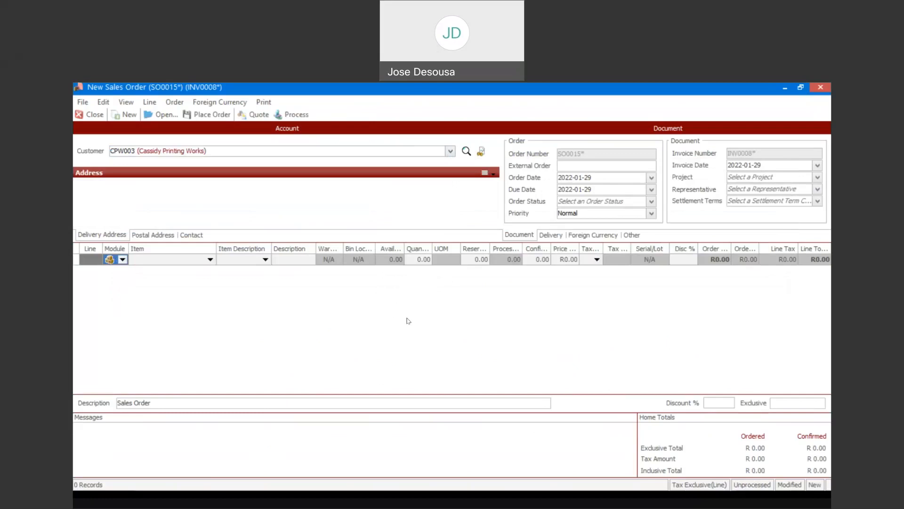
{"action": "left_click", "coordinate": [210, 260]}
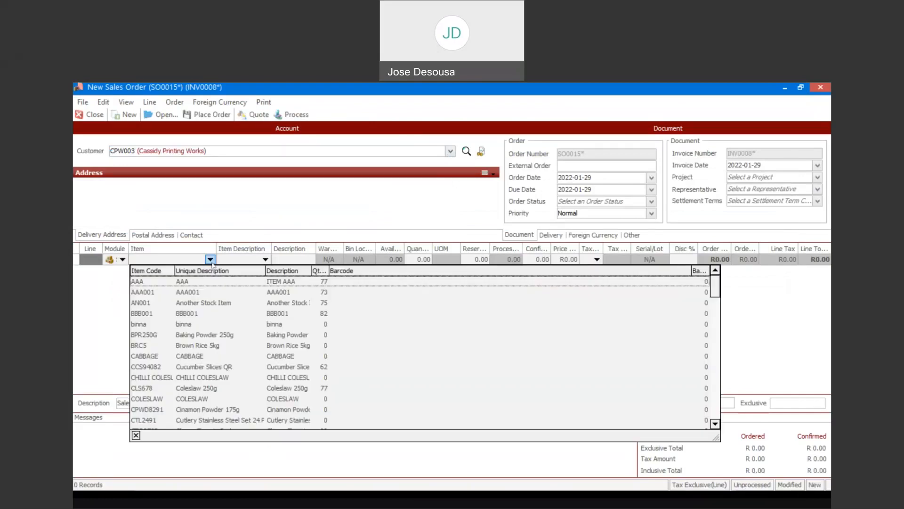
{"action": "key", "text": "Down"}
{"action": "key", "text": "Down"}
{"action": "key", "text": "Down"}
{"action": "key", "text": "Down"}
{"action": "key", "text": "Down"}
{"action": "key", "text": "Down"}
{"action": "key", "text": "Down"}
{"action": "key", "text": "Down"}
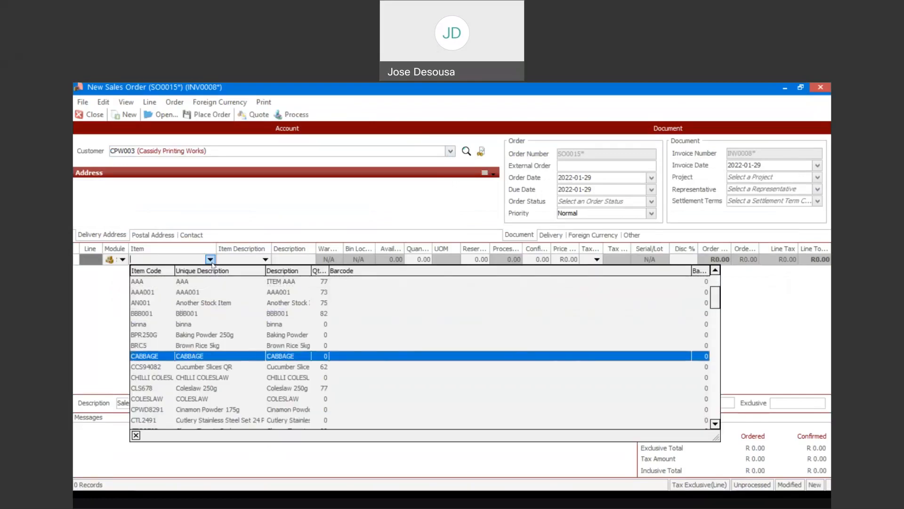
{"action": "key", "text": "Return"}
Step: Set the ordered quantity of Cucumber Slices QR to 6 and complete the line
{"action": "key", "text": "Tab"}
{"action": "key", "text": "Tab"}
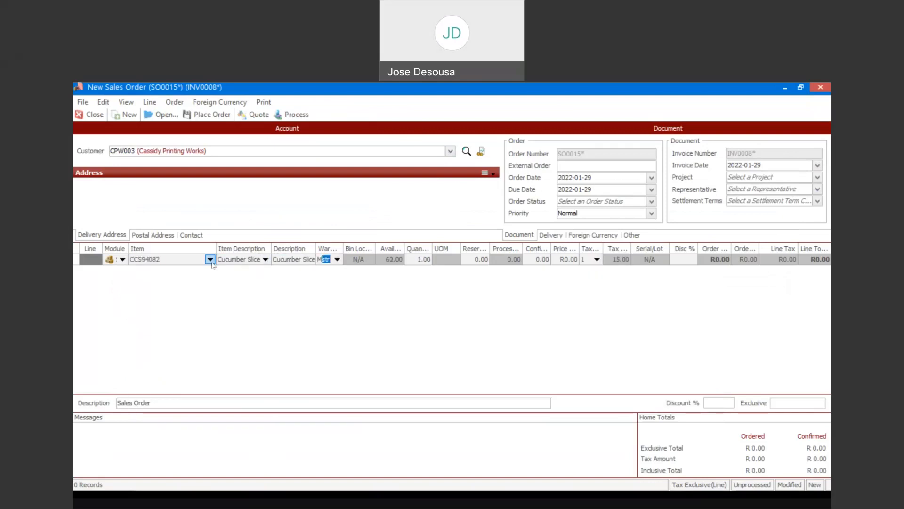
{"action": "key", "text": "Tab"}
{"action": "type", "text": "6"}
{"action": "key", "text": "Tab"}
{"action": "key", "text": "Tab"}
{"action": "key", "text": "Tab"}
{"action": "key", "text": "Tab"}
{"action": "key", "text": "Tab"}
{"action": "key", "text": "Tab"}
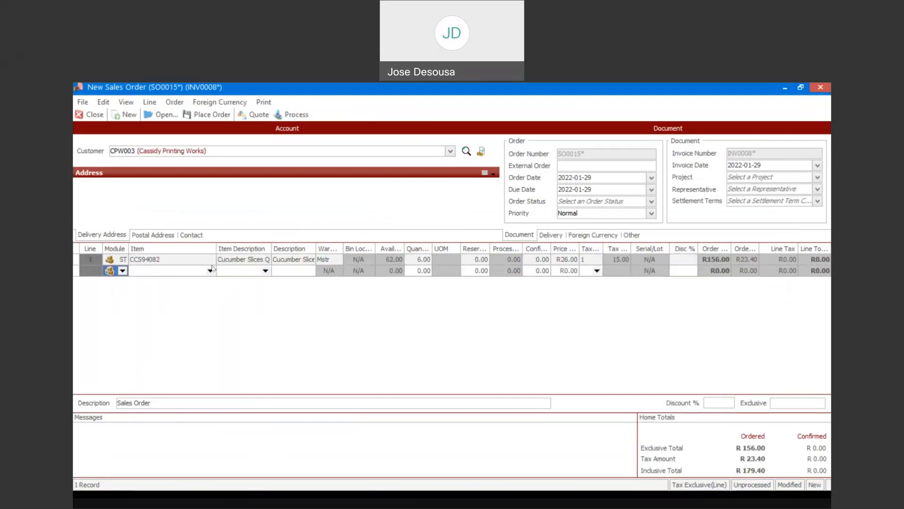
Step: Add stock item CTS382 (Citrus Shampoo 350ml) on the second order line
{"action": "left_click", "coordinate": [211, 271]}
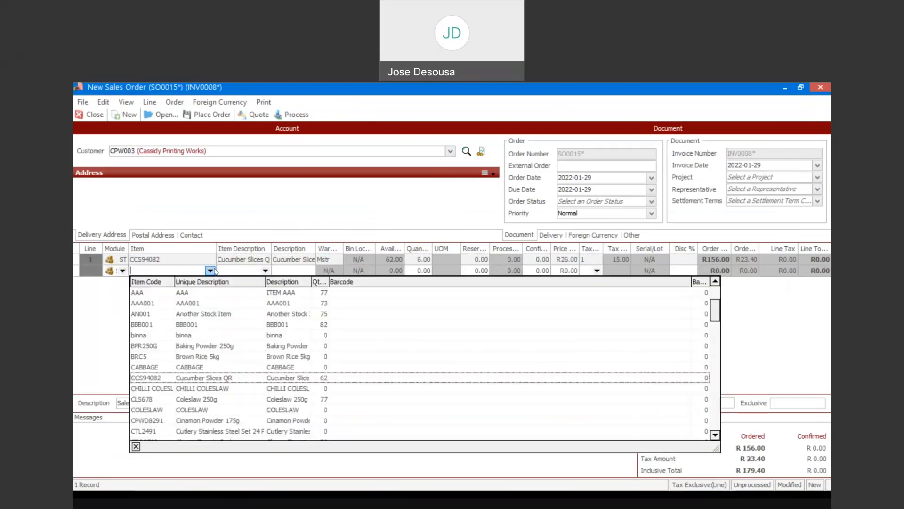
{"action": "key", "text": "Down"}
{"action": "key", "text": "Down"}
{"action": "key", "text": "Down"}
{"action": "key", "text": "Down"}
{"action": "key", "text": "Down"}
{"action": "key", "text": "Down"}
{"action": "key", "text": "Down"}
{"action": "key", "text": "Down"}
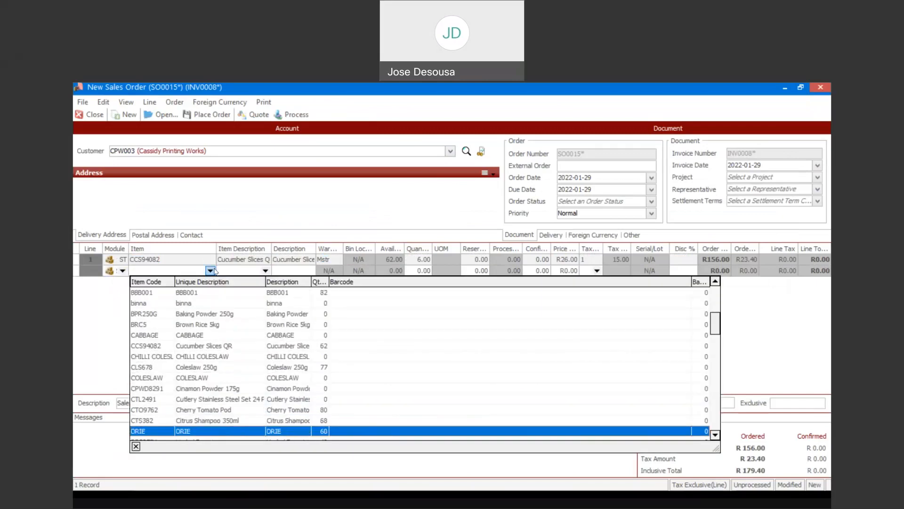
{"action": "key", "text": "Up"}
{"action": "key", "text": "Return"}
Step: Set the Citrus Shampoo line to quantity 18 at a price of R199.00 and complete the line
{"action": "key", "text": "Tab"}
{"action": "key", "text": "Tab"}
{"action": "type", "text": "1"}
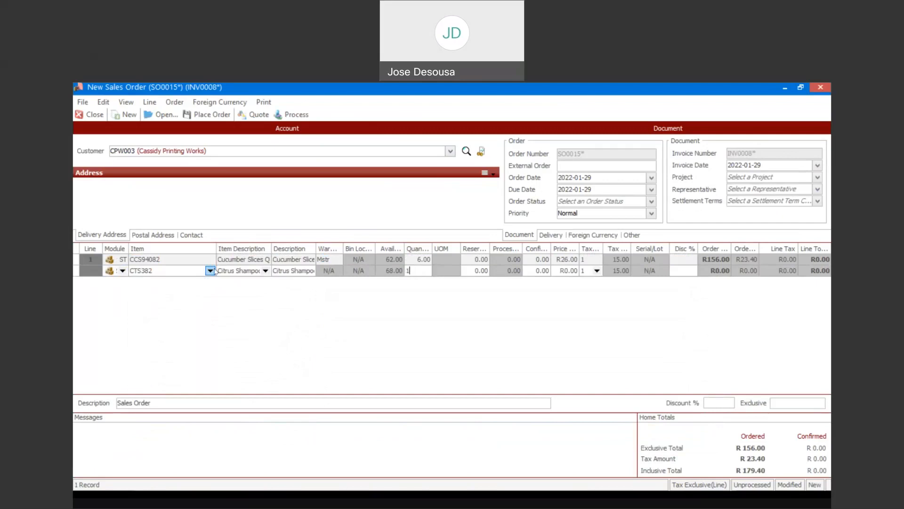
{"action": "type", "text": "8"}
{"action": "key", "text": "Tab"}
{"action": "key", "text": "Tab"}
{"action": "type", "text": "199"}
{"action": "key", "text": "Tab"}
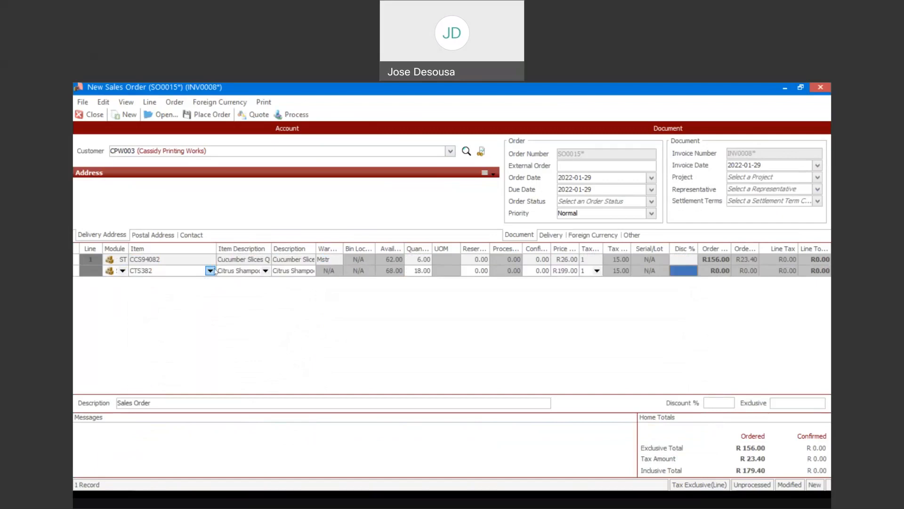
{"action": "key", "text": "Tab"}
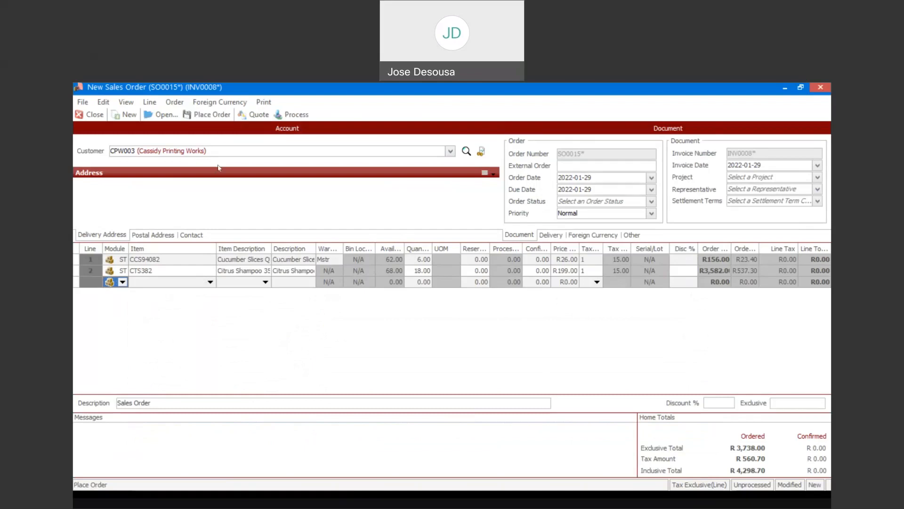
Step: Place the Cassidy Printing Works order without printing the picking slip, and close the order window
{"action": "left_click", "coordinate": [203, 115]}
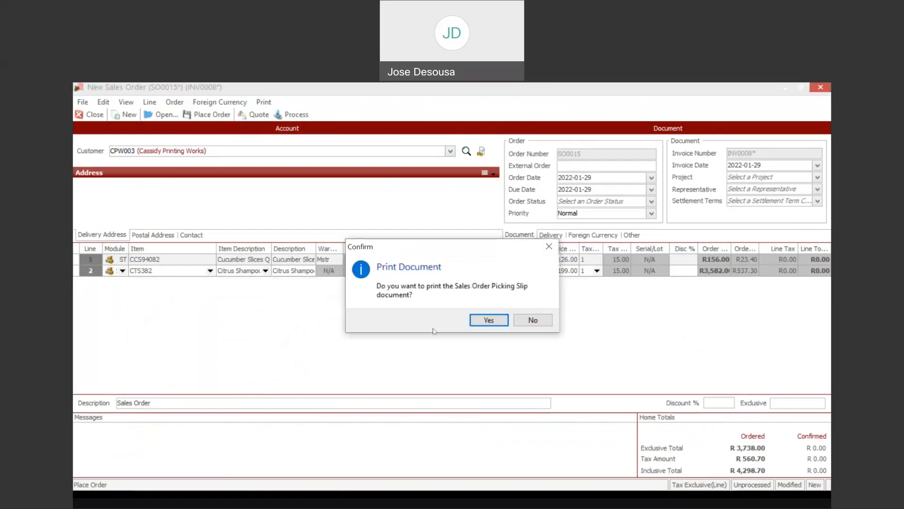
{"action": "left_click", "coordinate": [531, 320]}
{"action": "key", "text": "Escape"}
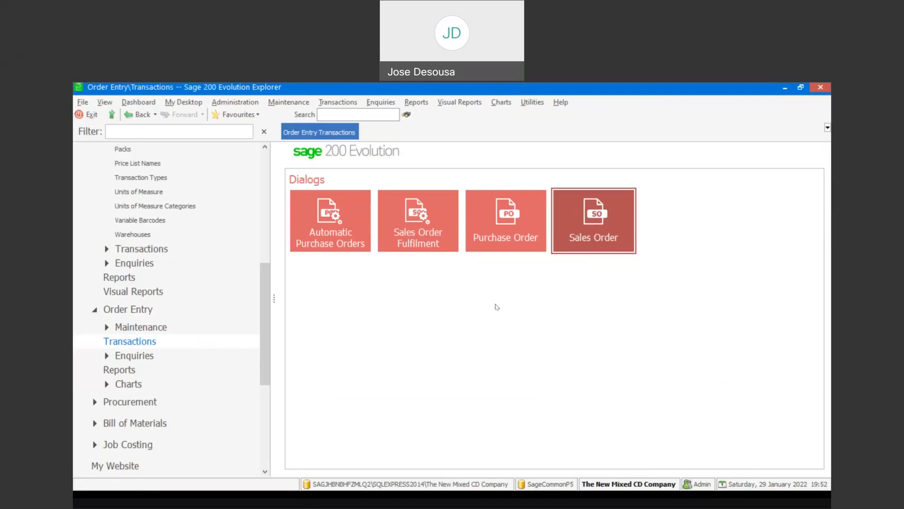
Step: From a new Sales Order window, find orders with transaction date 2022-01-29 and open the unprocessed Cassidy Printing Works order
{"action": "left_click", "coordinate": [621, 224]}
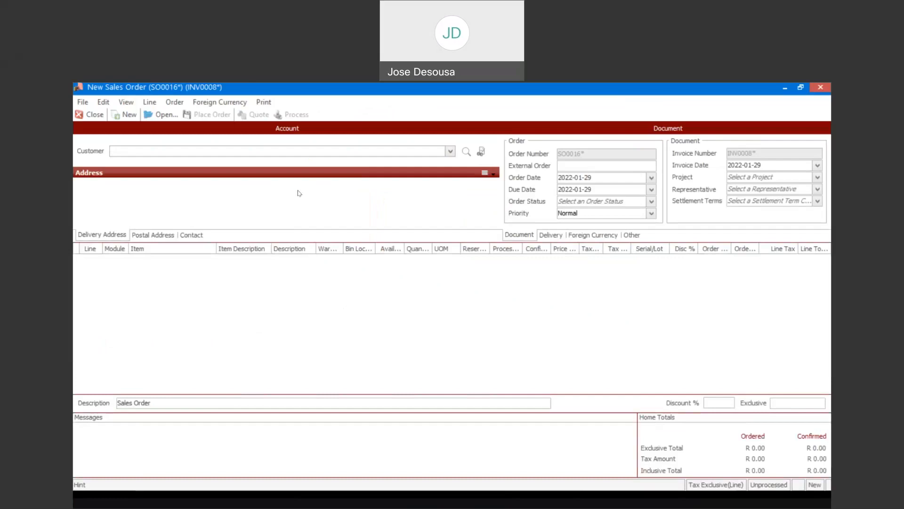
{"action": "left_click", "coordinate": [161, 114]}
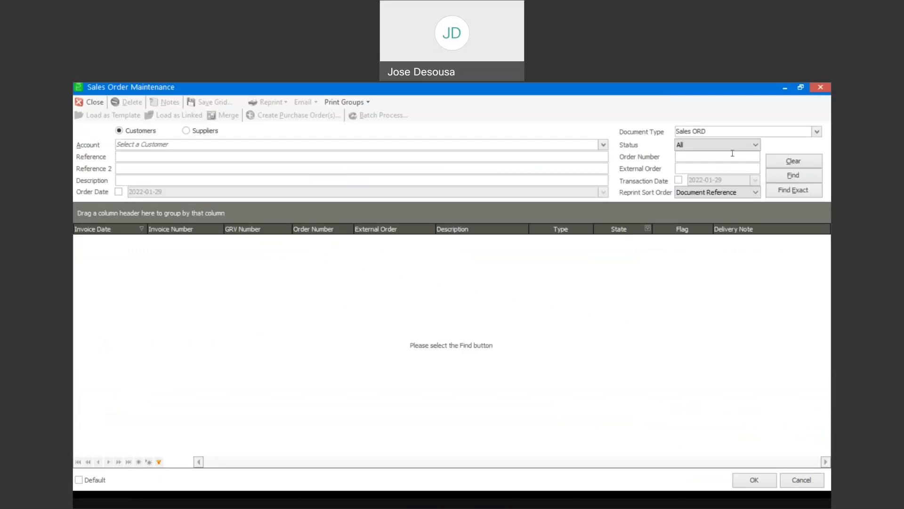
{"action": "left_click", "coordinate": [679, 181]}
{"action": "left_click", "coordinate": [794, 178]}
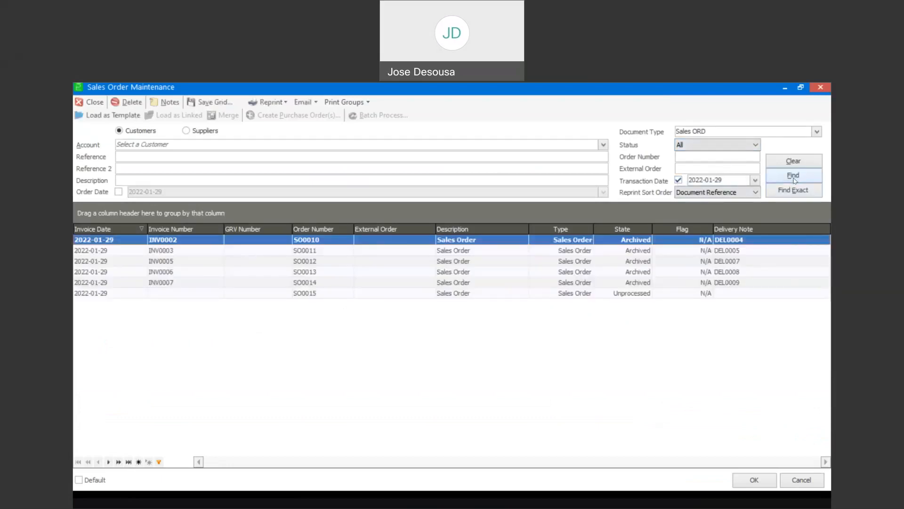
{"action": "double_click", "coordinate": [319, 294]}
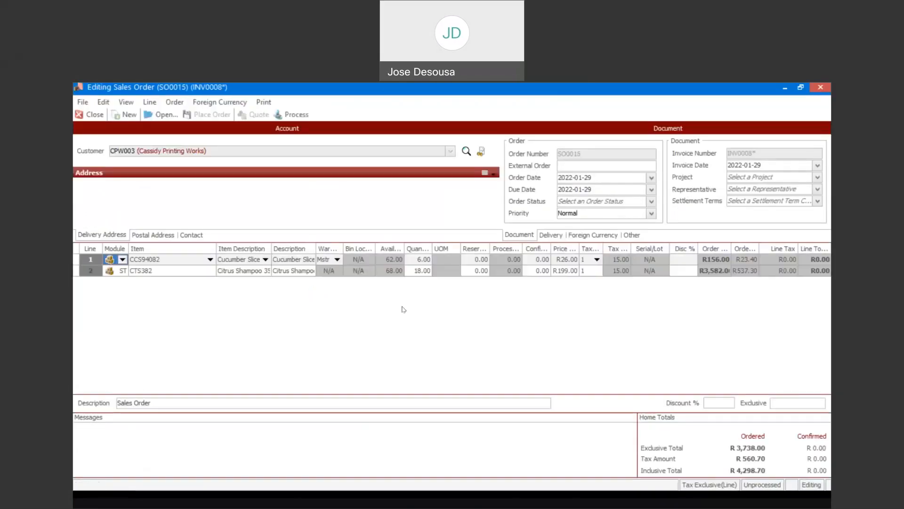
Step: Set the confirmed quantities to 5 for Cucumber Slices QR and 15 for Citrus Shampoo
{"action": "left_click", "coordinate": [528, 258]}
{"action": "type", "text": "5"}
{"action": "key", "text": "Tab"}
{"action": "key", "text": "Tab"}
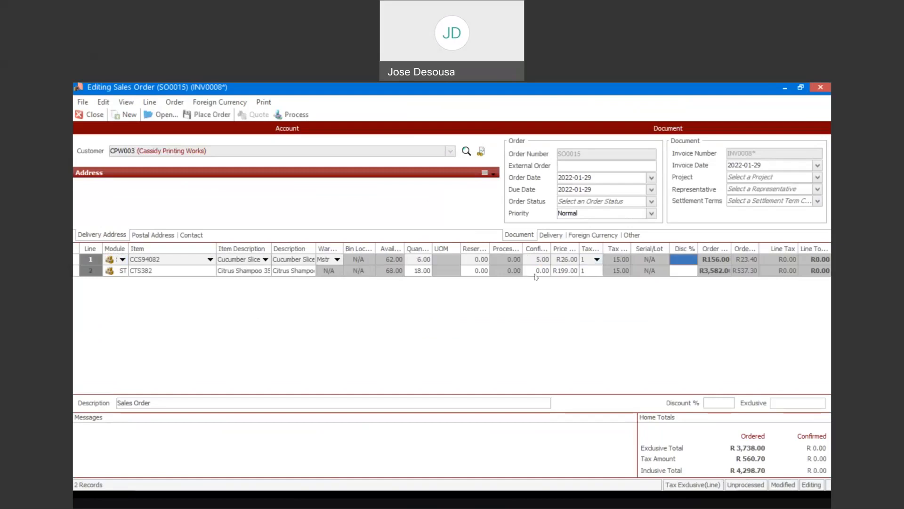
{"action": "left_click", "coordinate": [536, 275]}
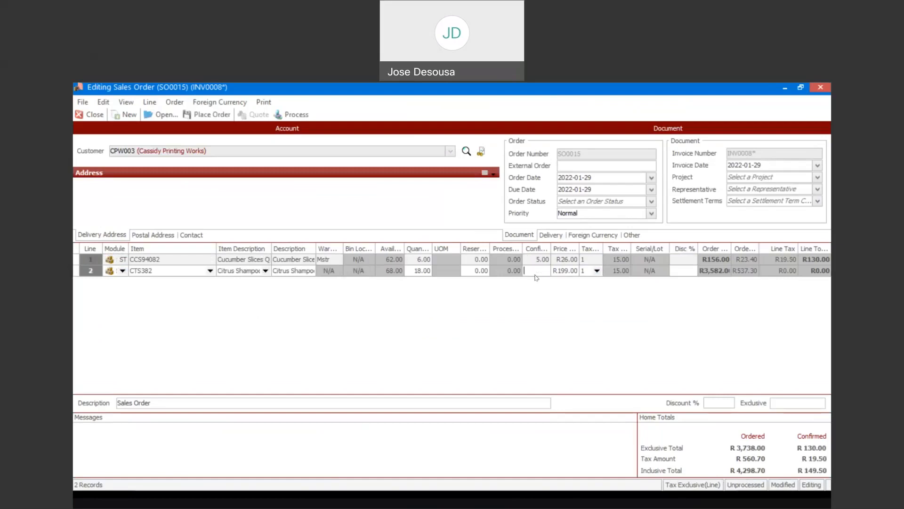
{"action": "type", "text": "15"}
{"action": "key", "text": "Tab"}
{"action": "key", "text": "Tab"}
{"action": "key", "text": "Tab"}
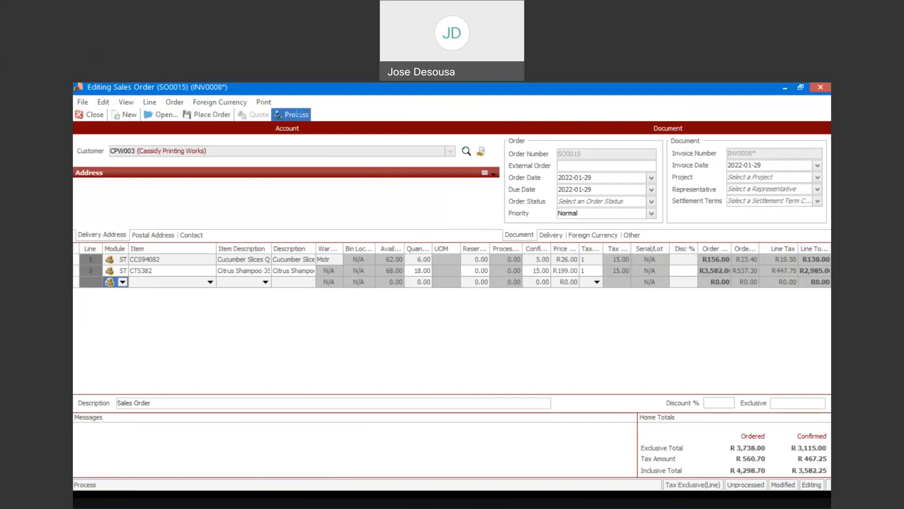
Step: Process the Cassidy Printing Works order, printing the picking slip and delivery note to preview and closing each preview
{"action": "left_click", "coordinate": [297, 114]}
{"action": "left_click", "coordinate": [479, 318]}
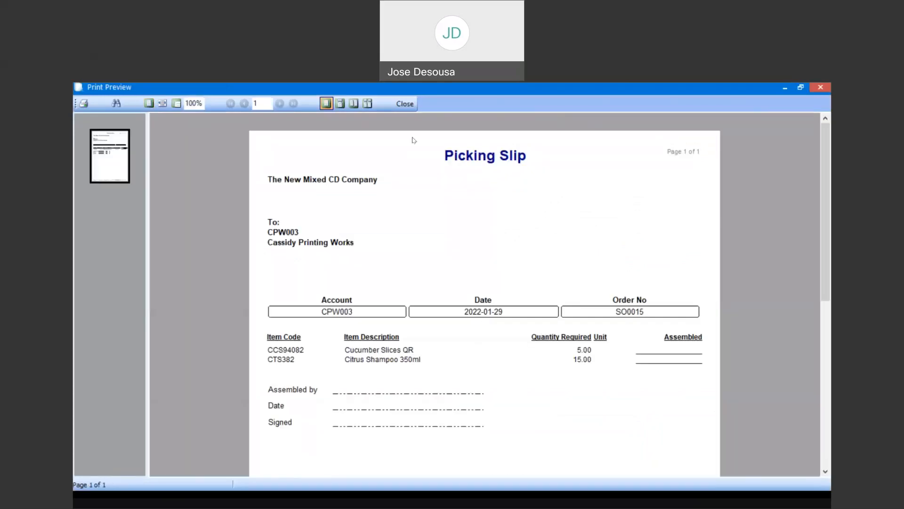
{"action": "left_click", "coordinate": [405, 104]}
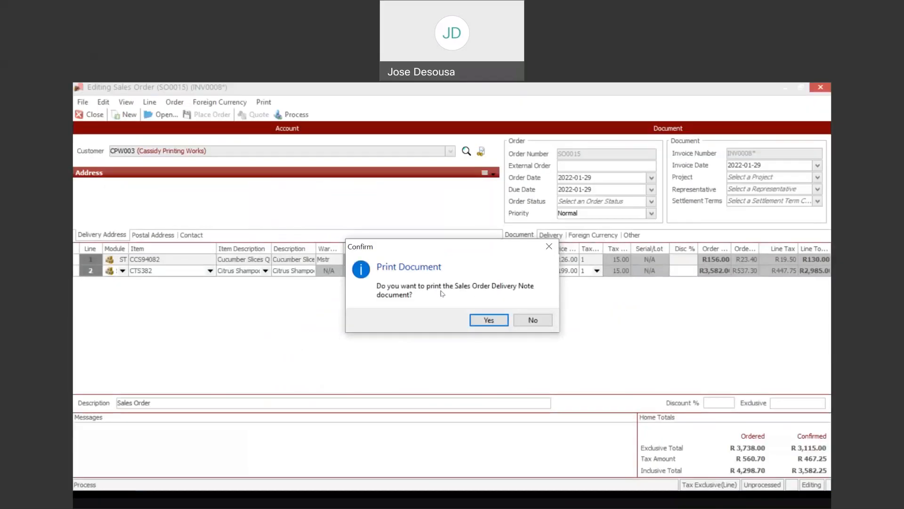
{"action": "left_click", "coordinate": [483, 316]}
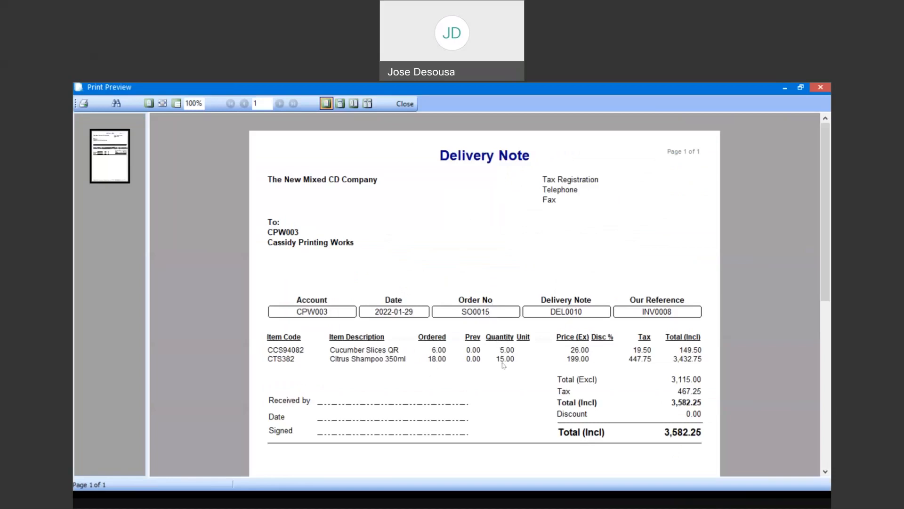
{"action": "left_click", "coordinate": [411, 104]}
Step: Print the Cassidy Printing Works tax invoice to preview, check its lines and totals, and close the preview
{"action": "left_click", "coordinate": [481, 315]}
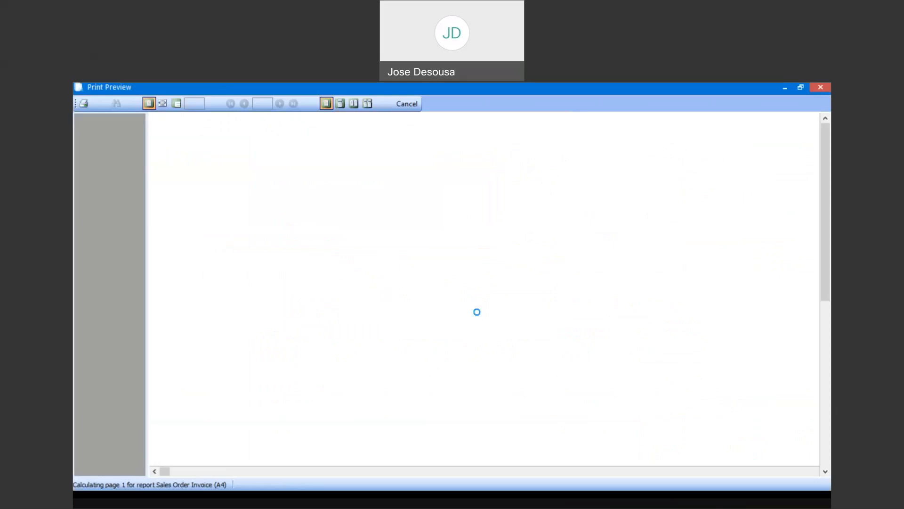
{"action": "left_click_drag", "start_coordinate": [827, 254], "coordinate": [830, 294]}
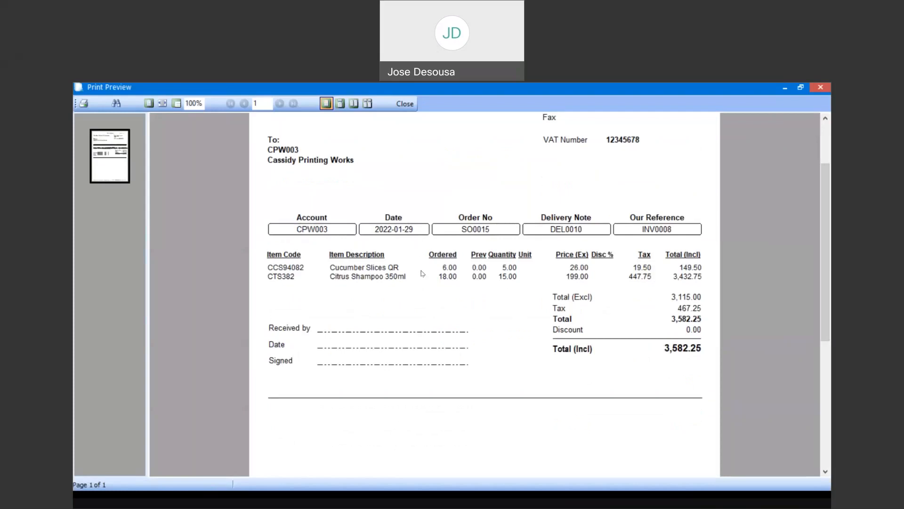
{"action": "left_click", "coordinate": [404, 104]}
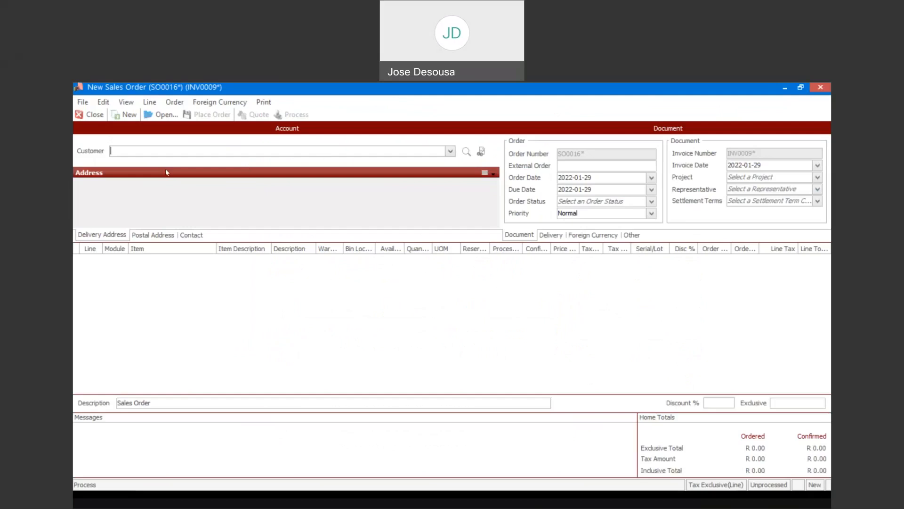
Step: Find sales orders of all statuses with transaction date 2022-01-29 and open the partially processed order
{"action": "left_click", "coordinate": [165, 120]}
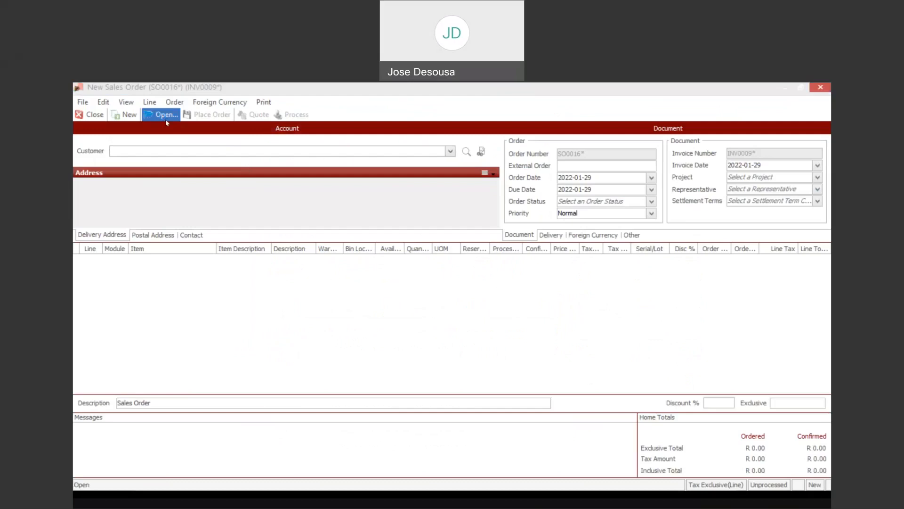
{"action": "left_click", "coordinate": [756, 145]}
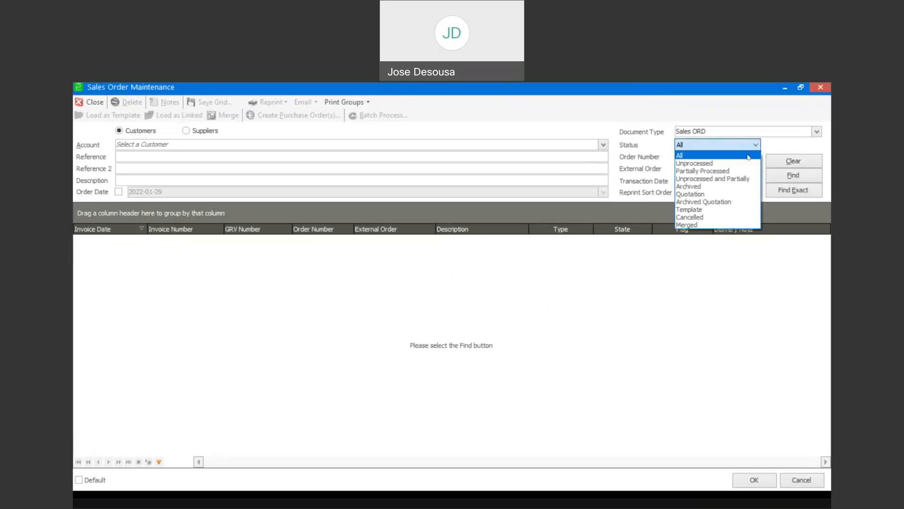
{"action": "left_click", "coordinate": [749, 157]}
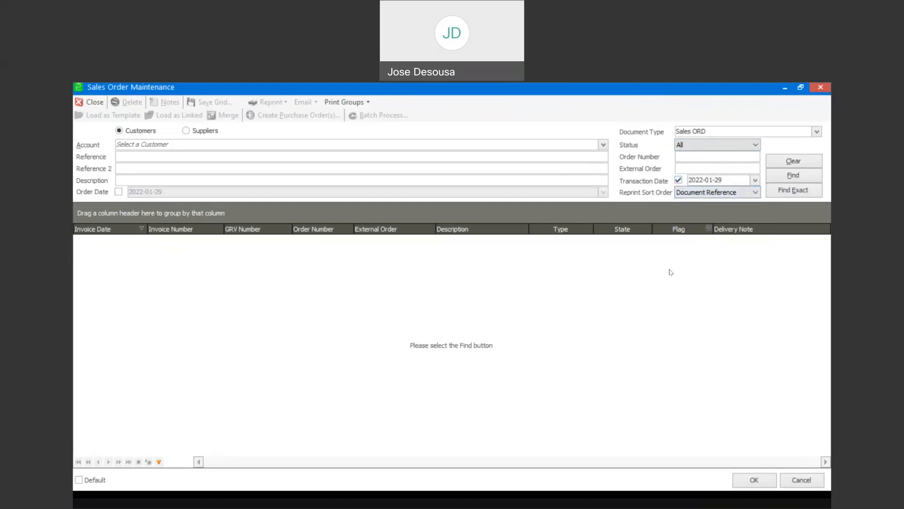
{"action": "left_click", "coordinate": [788, 183]}
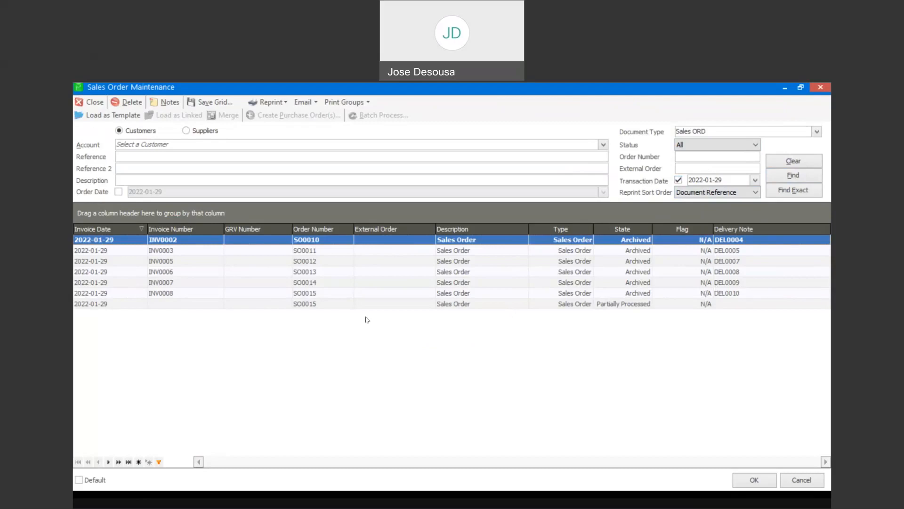
{"action": "left_click", "coordinate": [313, 304]}
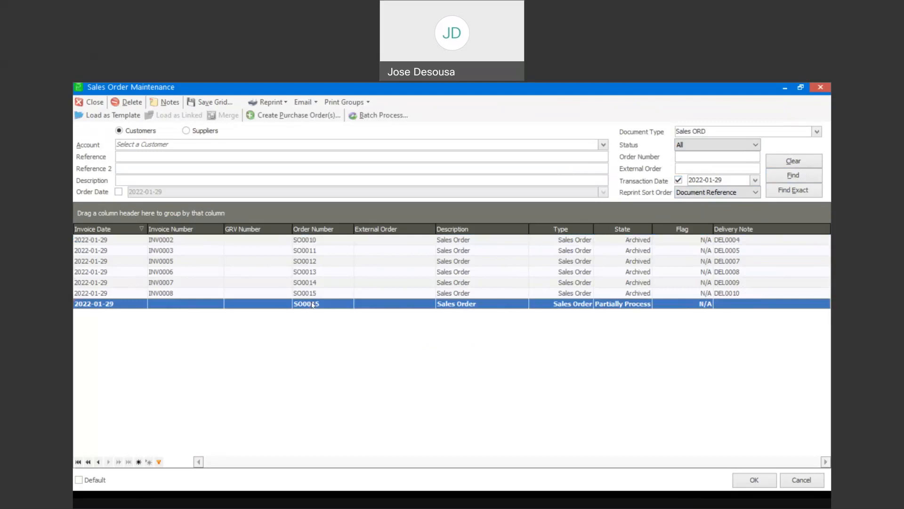
{"action": "double_click", "coordinate": [313, 304]}
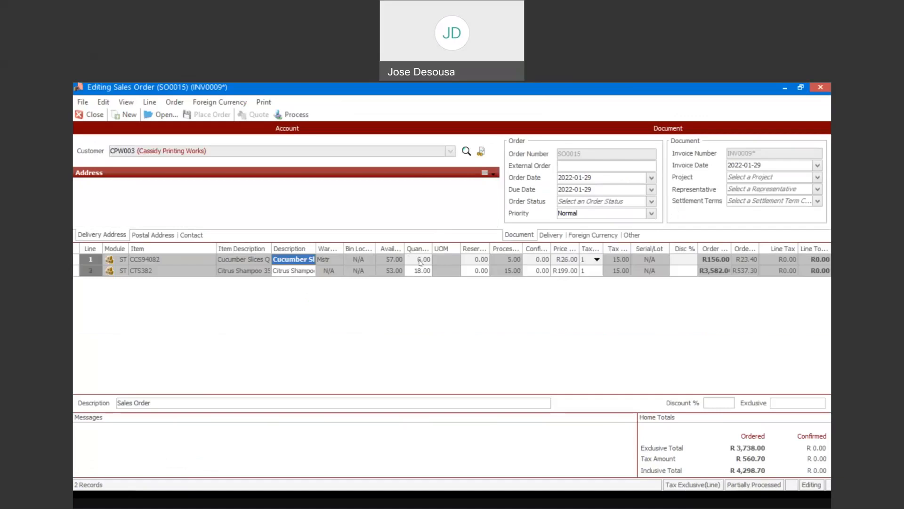
Step: Widen the Processed column and set the confirmed quantity of the Cucumber Slices QR line to 1
{"action": "left_click_drag", "start_coordinate": [522, 245], "coordinate": [536, 248]}
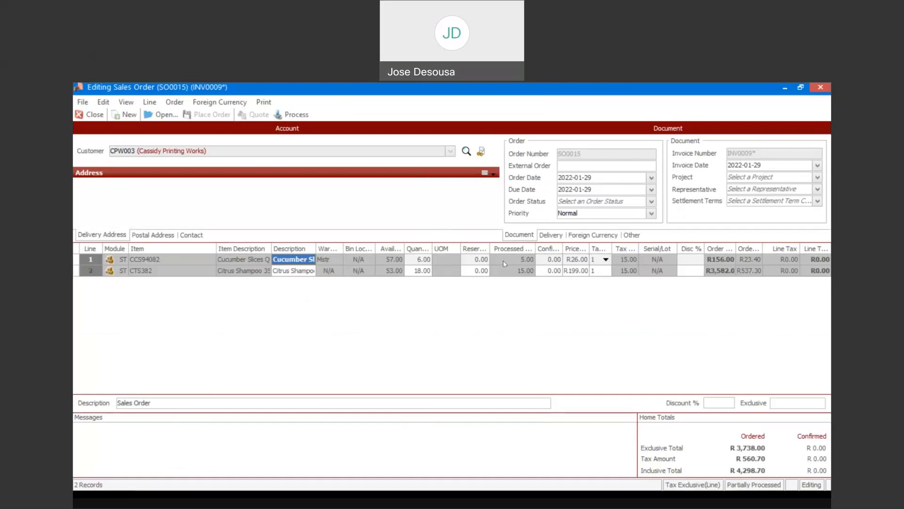
{"action": "left_click", "coordinate": [547, 259]}
{"action": "type", "text": "1"}
{"action": "key", "text": "Tab"}
{"action": "key", "text": "Tab"}
{"action": "key", "text": "Tab"}
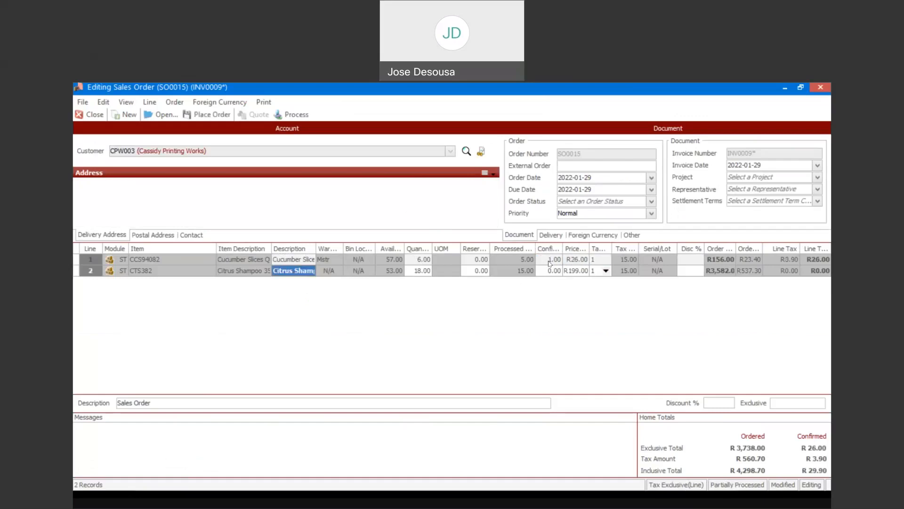
Step: Set the confirmed quantity of the Citrus Shampoo line to 3 and complete the line
{"action": "key", "text": "Tab"}
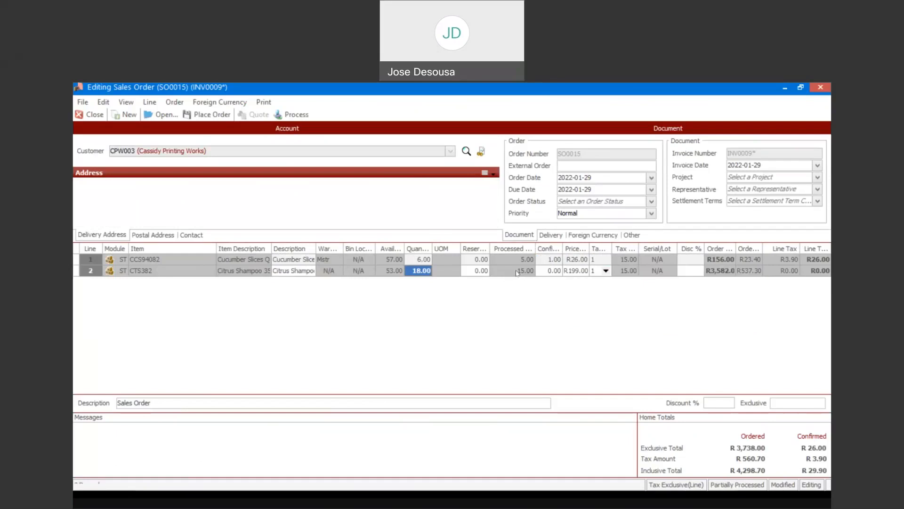
{"action": "key", "text": "Tab"}
{"action": "key", "text": "Tab"}
{"action": "type", "text": "3"}
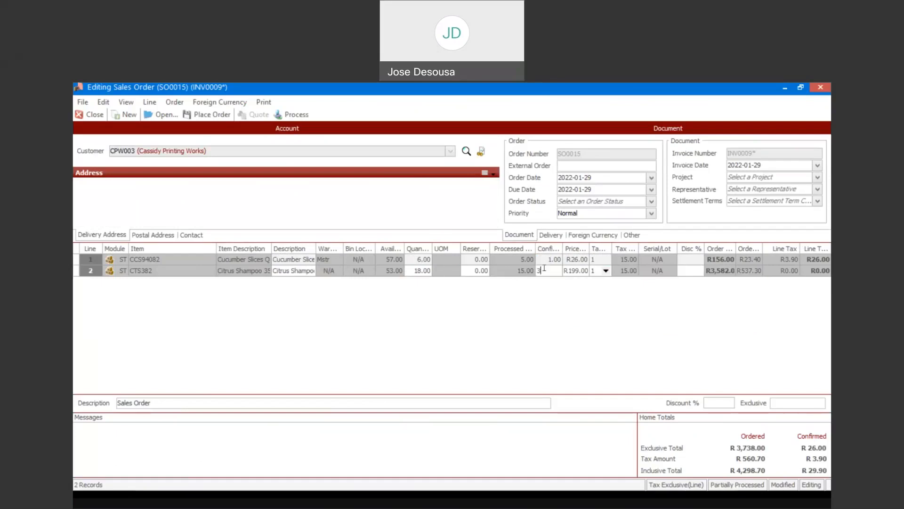
{"action": "key", "text": "Tab"}
{"action": "key", "text": "Tab"}
{"action": "key", "text": "Tab"}
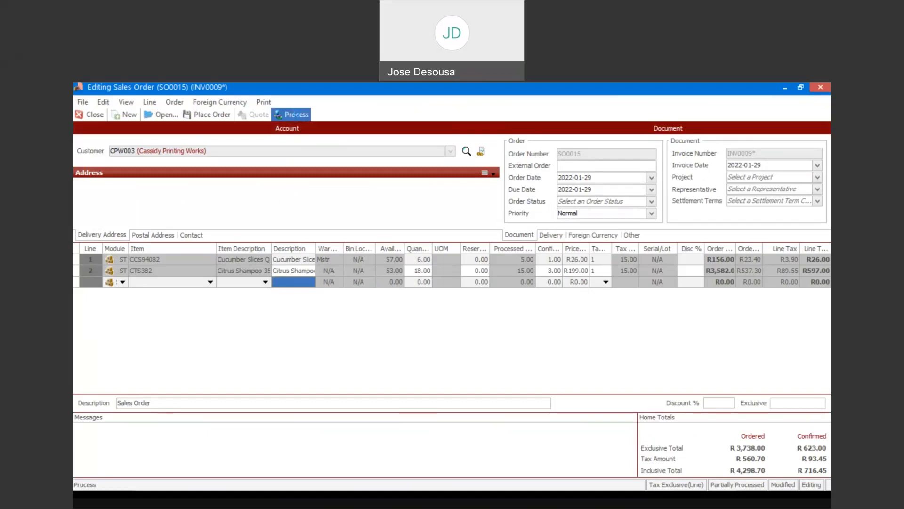
Step: Process the remaining Cassidy Printing Works quantities, printing the picking slip and delivery note to preview and closing each preview
{"action": "left_click", "coordinate": [295, 114]}
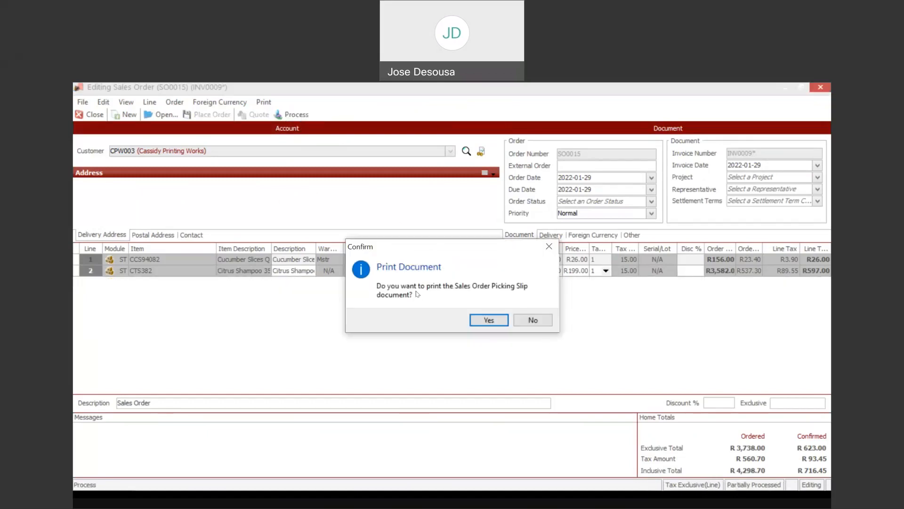
{"action": "left_click", "coordinate": [476, 320]}
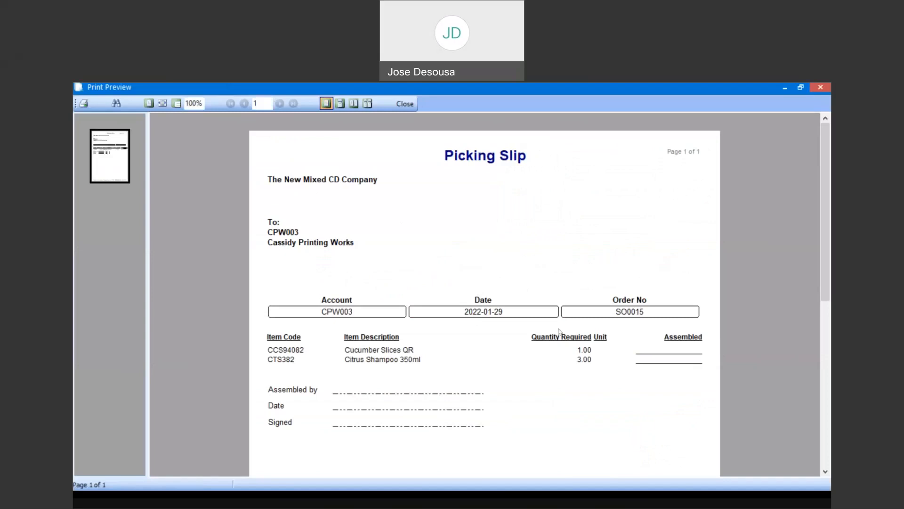
{"action": "left_click", "coordinate": [411, 107]}
{"action": "left_click", "coordinate": [500, 320]}
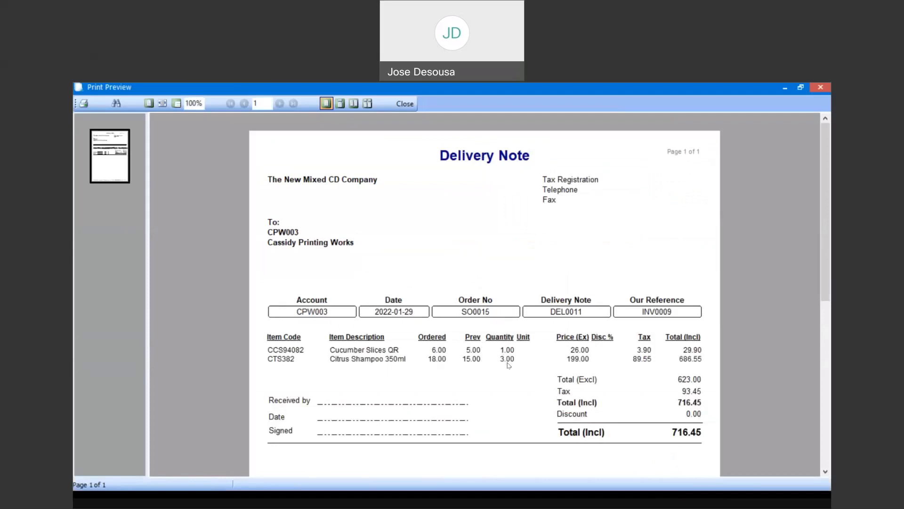
{"action": "left_click", "coordinate": [405, 104]}
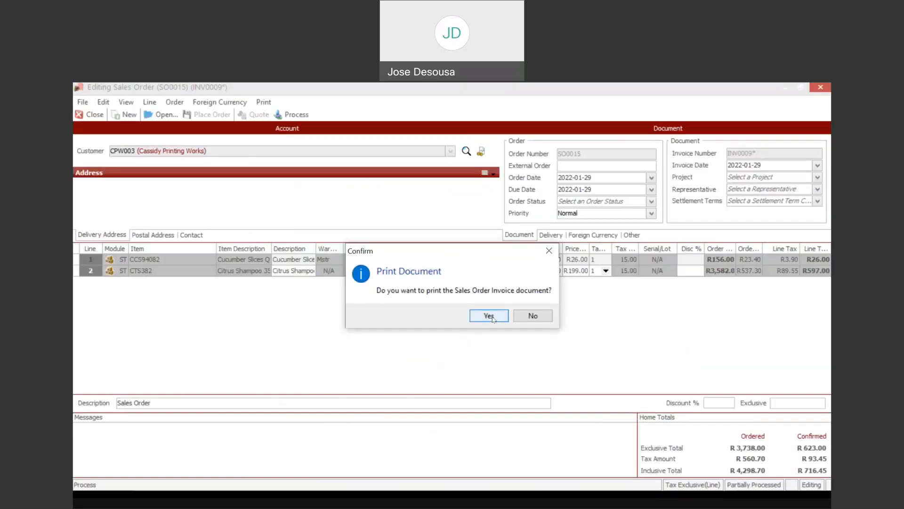
Step: Print the tax invoice for the remaining quantities to preview, review its lines and totals, and close the preview
{"action": "left_click", "coordinate": [489, 313]}
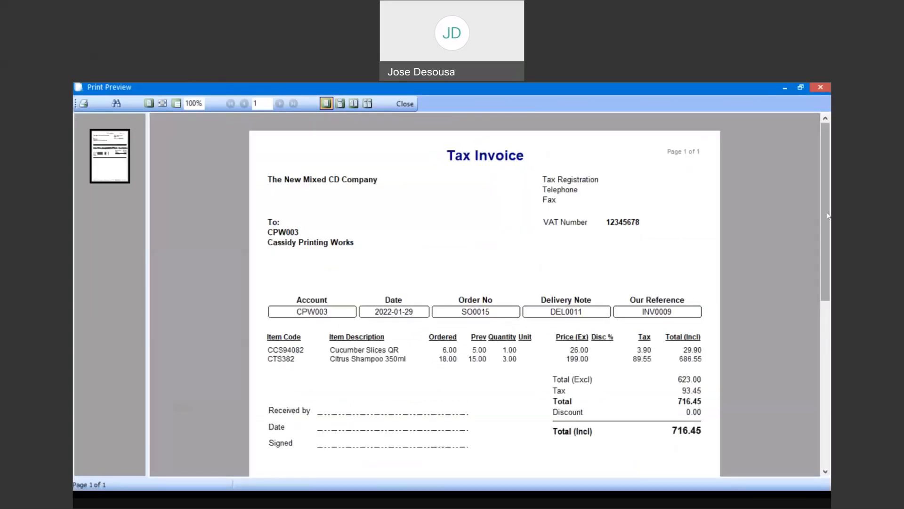
{"action": "left_click_drag", "start_coordinate": [823, 216], "coordinate": [823, 285]}
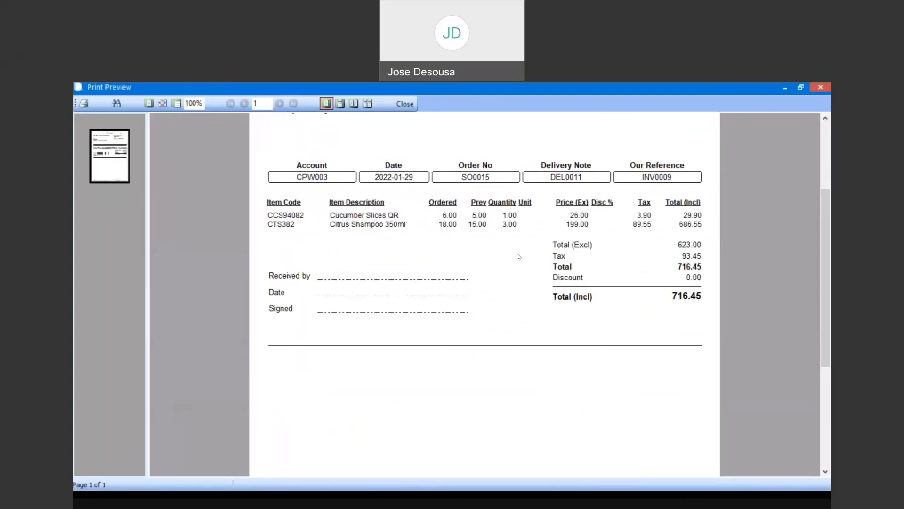
{"action": "left_click", "coordinate": [405, 104]}
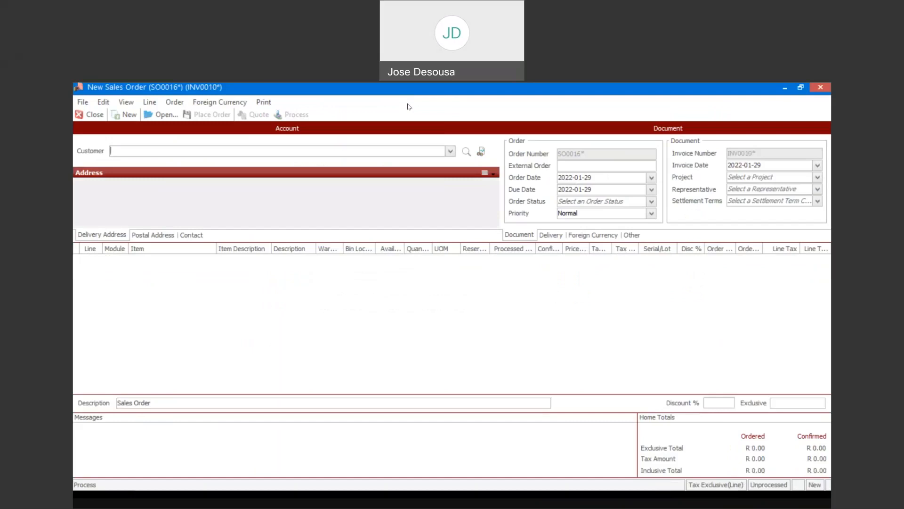
Step: Widen the Reserved column in a new sales order for Ellis Fleet Services, and close the order without placing it
{"action": "left_click", "coordinate": [450, 151]}
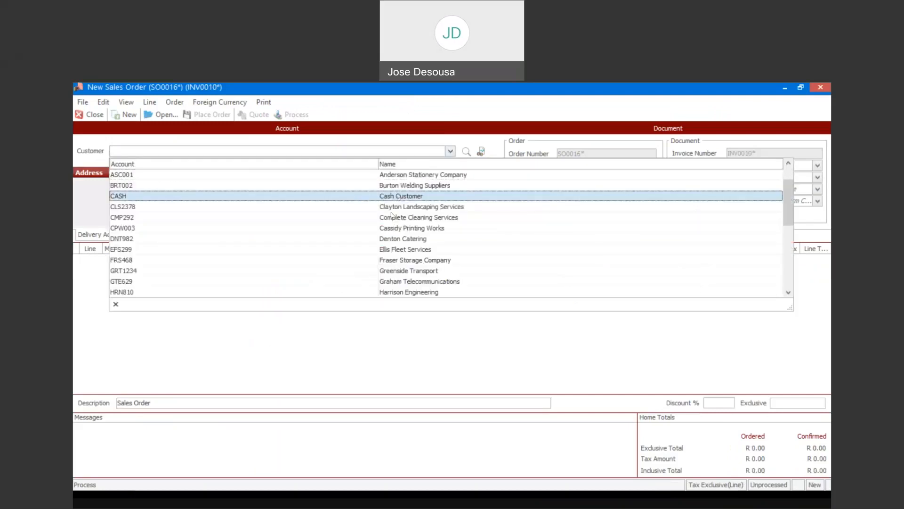
{"action": "left_click", "coordinate": [390, 249]}
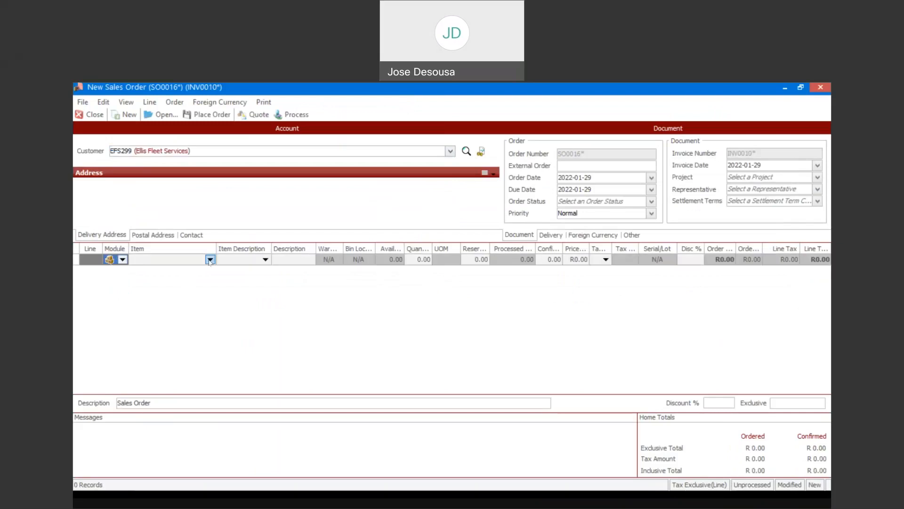
{"action": "left_click_drag", "start_coordinate": [490, 247], "coordinate": [553, 241]}
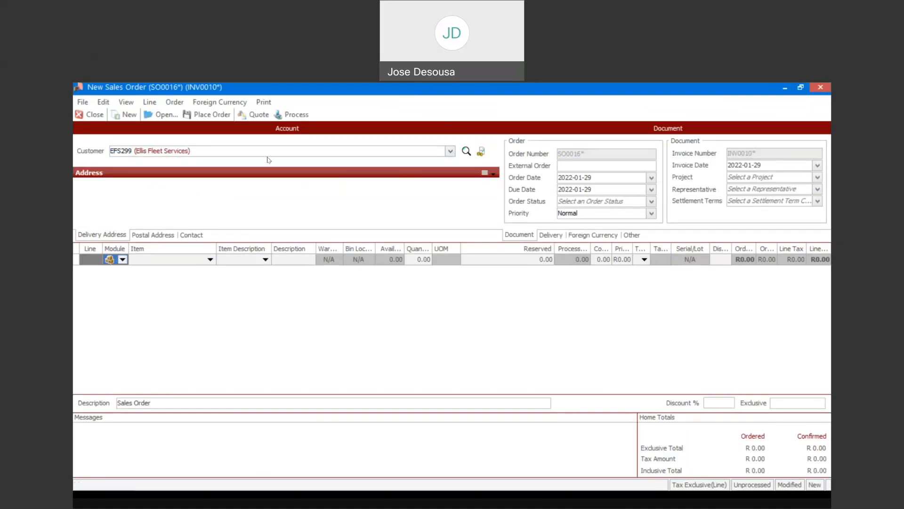
{"action": "left_click", "coordinate": [95, 115]}
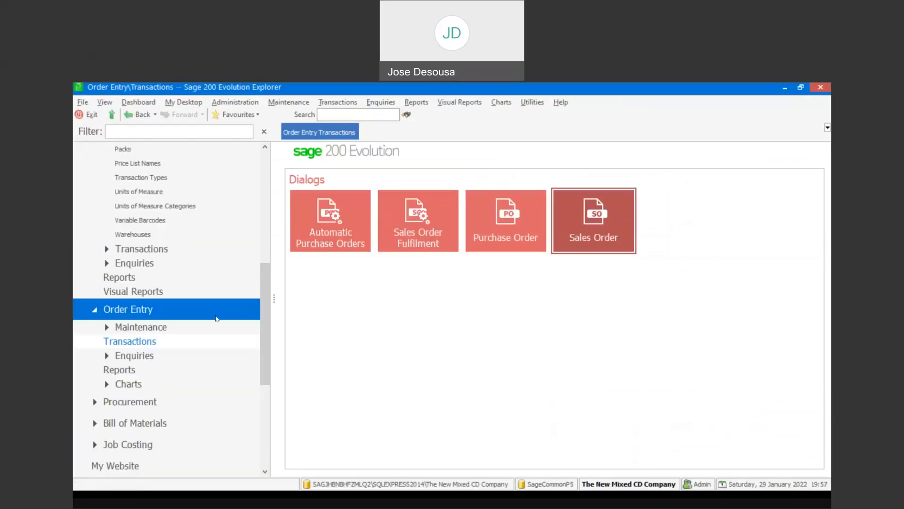
Step: Check the Activate Reserved Stock option in the sales order defaults of Order Entry and close the defaults
{"action": "left_click", "coordinate": [160, 327]}
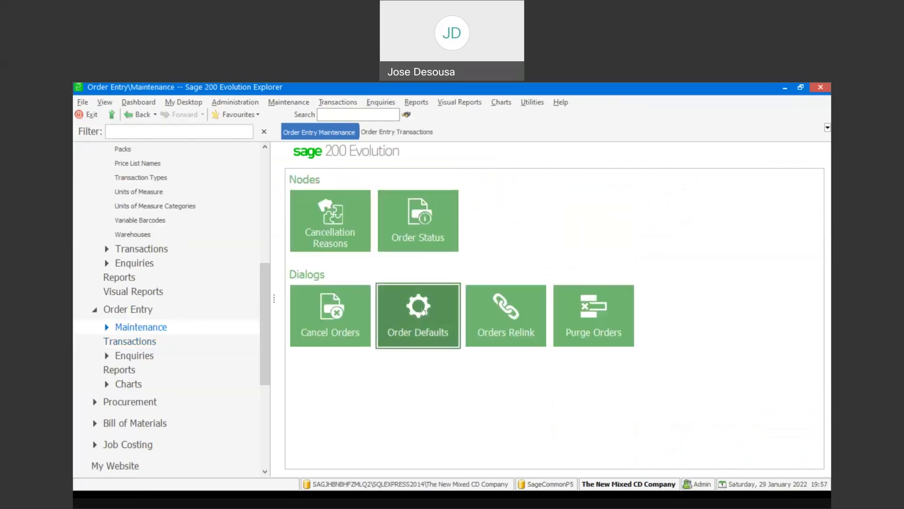
{"action": "left_click", "coordinate": [424, 311]}
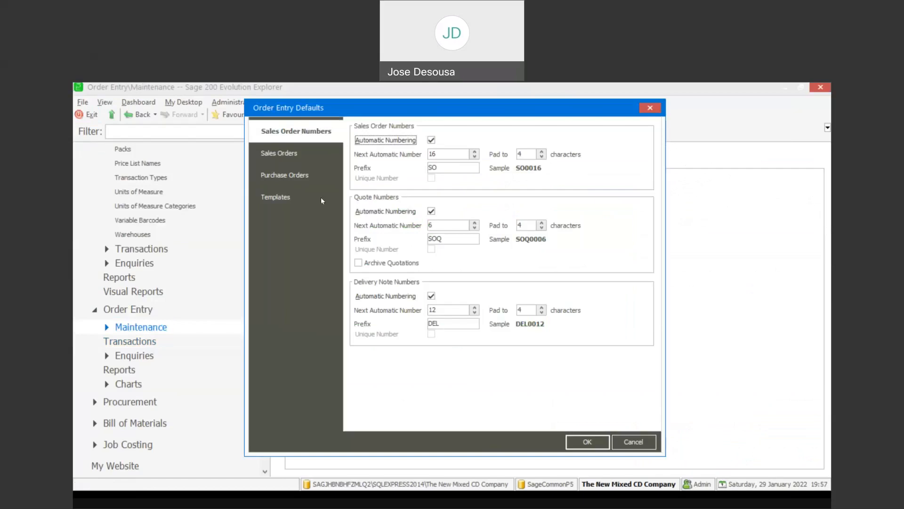
{"action": "left_click", "coordinate": [320, 161]}
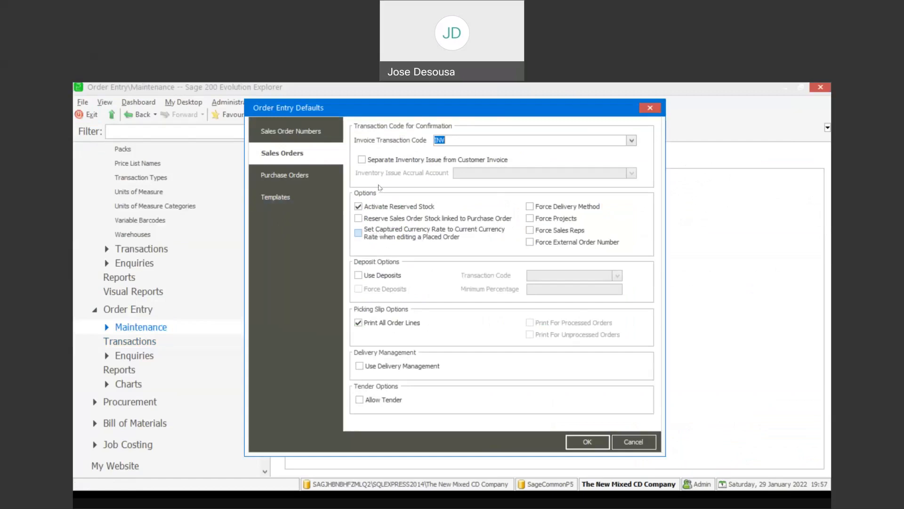
{"action": "left_click", "coordinate": [592, 446]}
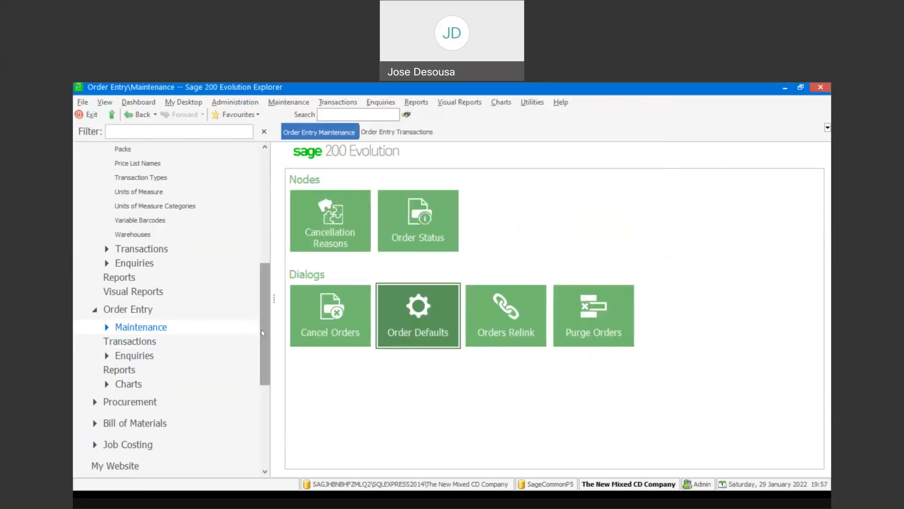
Step: Start a new sales order for the customer Ellis Fleet Services
{"action": "left_click_drag", "start_coordinate": [261, 329], "coordinate": [264, 337]}
{"action": "left_click", "coordinate": [196, 330]}
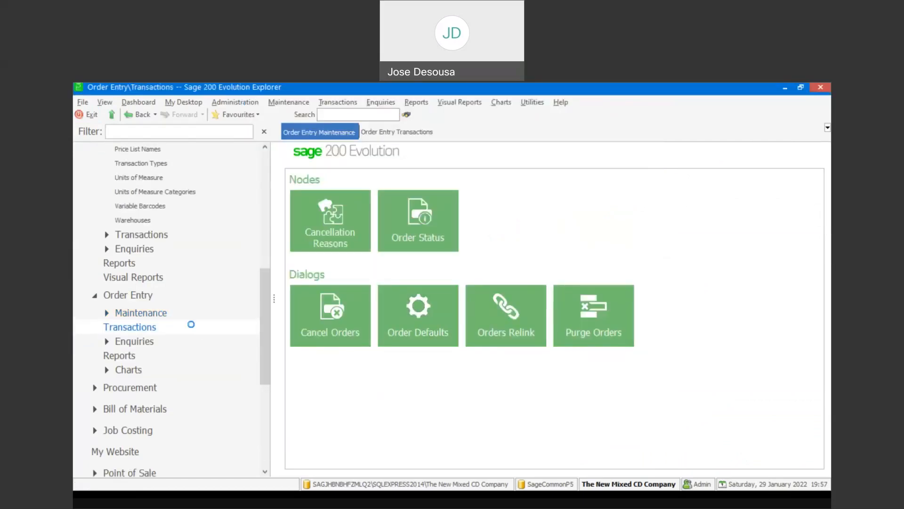
{"action": "left_click", "coordinate": [603, 216]}
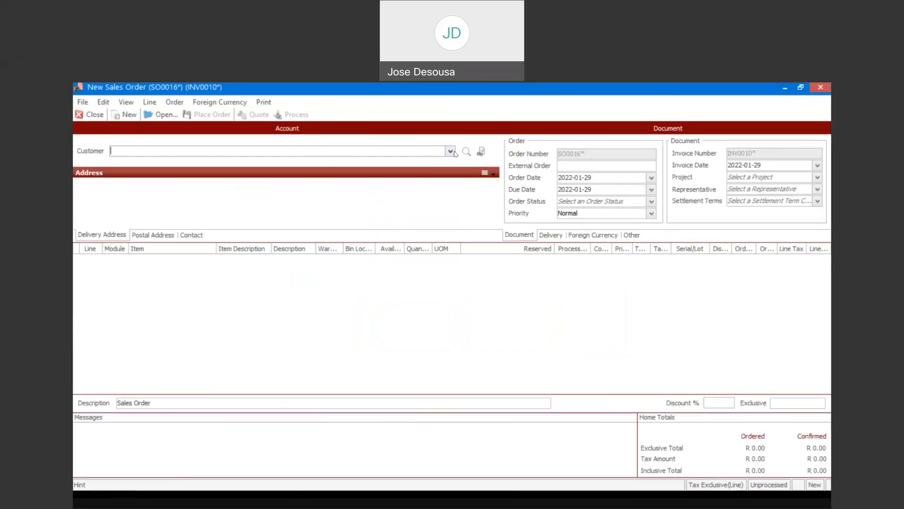
{"action": "left_click", "coordinate": [450, 151]}
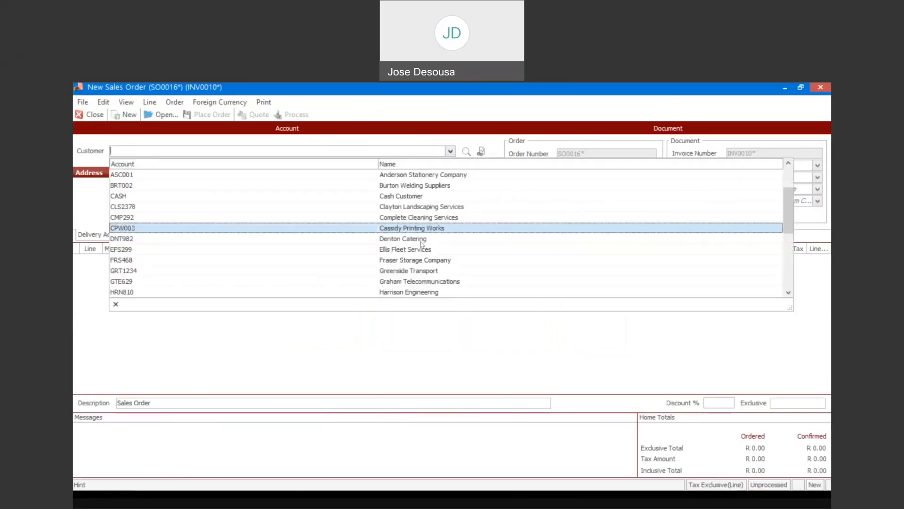
{"action": "left_click", "coordinate": [421, 248]}
Step: Choose item GRP2837, Green Pepper Layer, for the first line of the Ellis Fleet Services order
{"action": "left_click", "coordinate": [208, 265]}
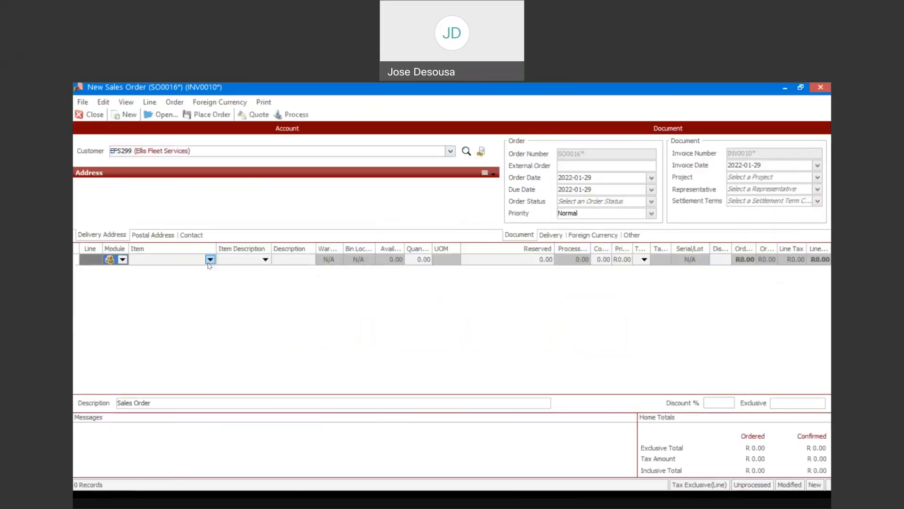
{"action": "left_click", "coordinate": [210, 259]}
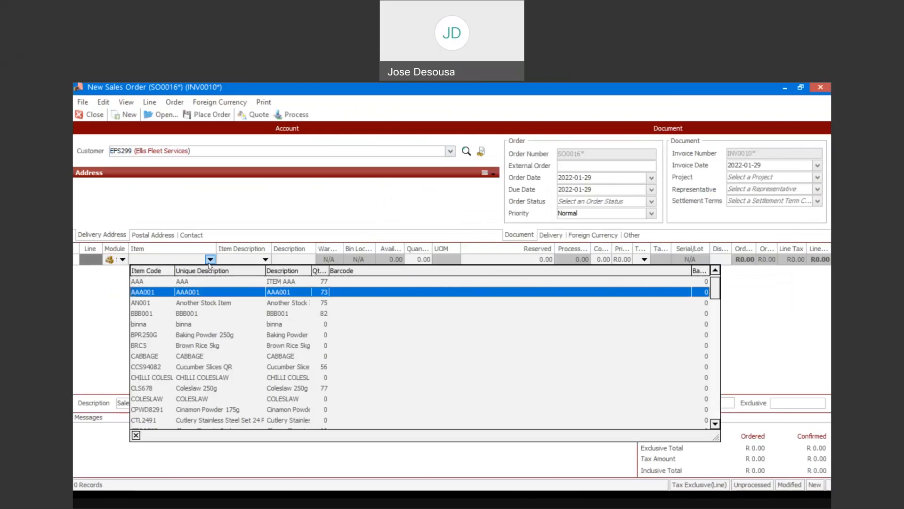
{"action": "key", "text": "Down"}
{"action": "key", "text": "Down"}
{"action": "key", "text": "Down"}
{"action": "key", "text": "Down"}
{"action": "key", "text": "Down"}
{"action": "key", "text": "Down"}
{"action": "key", "text": "Down"}
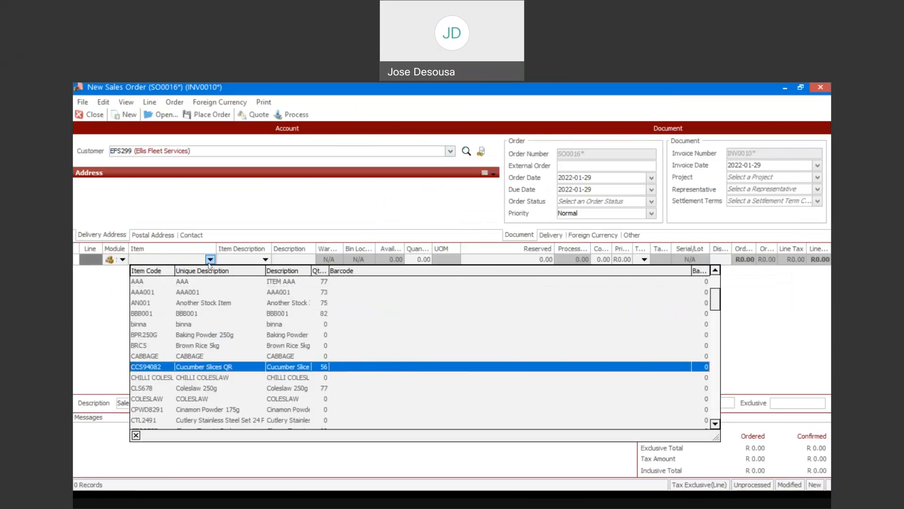
{"action": "key", "text": "Down"}
{"action": "key", "text": "Down"}
{"action": "key", "text": "Down"}
{"action": "key", "text": "Down"}
{"action": "key", "text": "Down"}
{"action": "key", "text": "Down"}
{"action": "key", "text": "Down"}
{"action": "key", "text": "Down"}
{"action": "key", "text": "Down"}
{"action": "key", "text": "Down"}
{"action": "key", "text": "Down"}
{"action": "key", "text": "Down"}
{"action": "key", "text": "Down"}
{"action": "key", "text": "Down"}
{"action": "key", "text": "Down"}
{"action": "key", "text": "Down"}
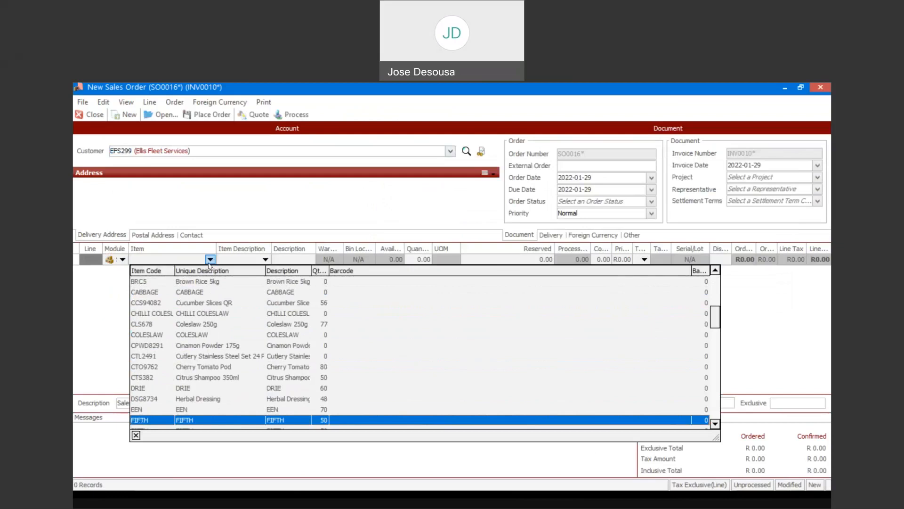
{"action": "key", "text": "Down"}
{"action": "key", "text": "Down"}
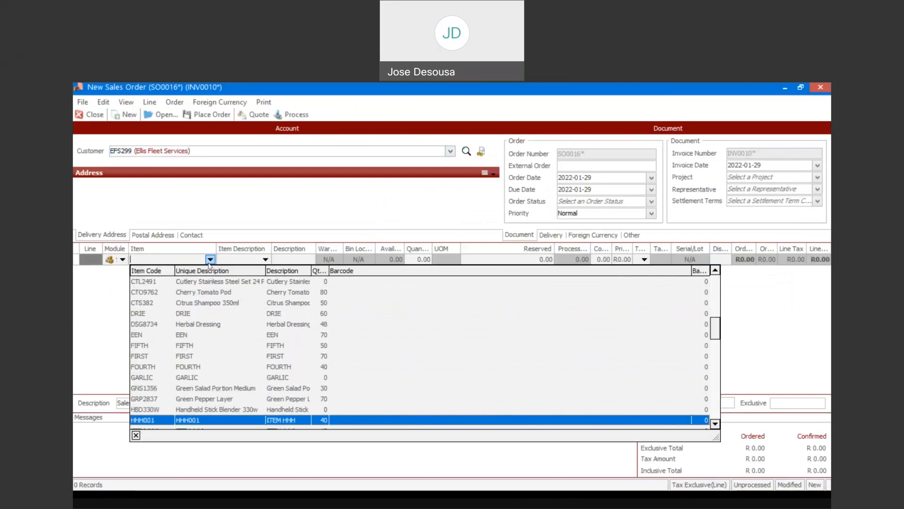
{"action": "key", "text": "Up"}
{"action": "key", "text": "Up"}
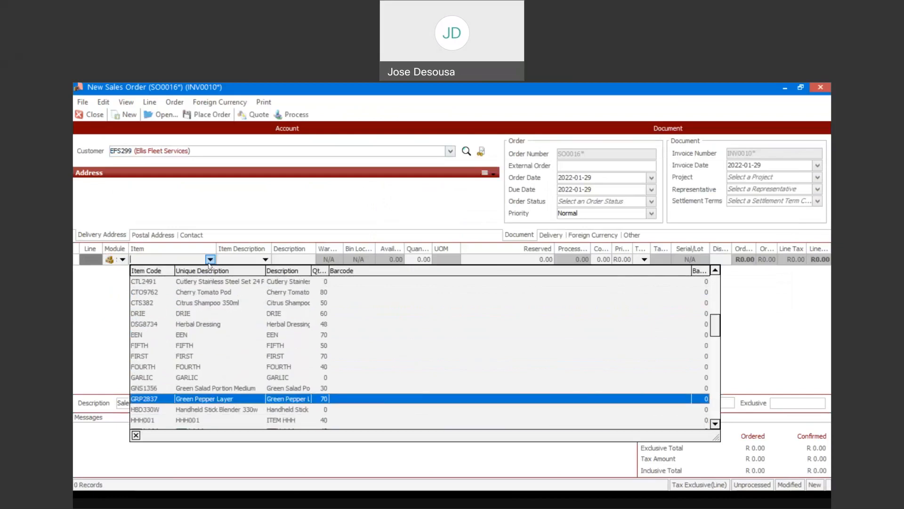
{"action": "key", "text": "Return"}
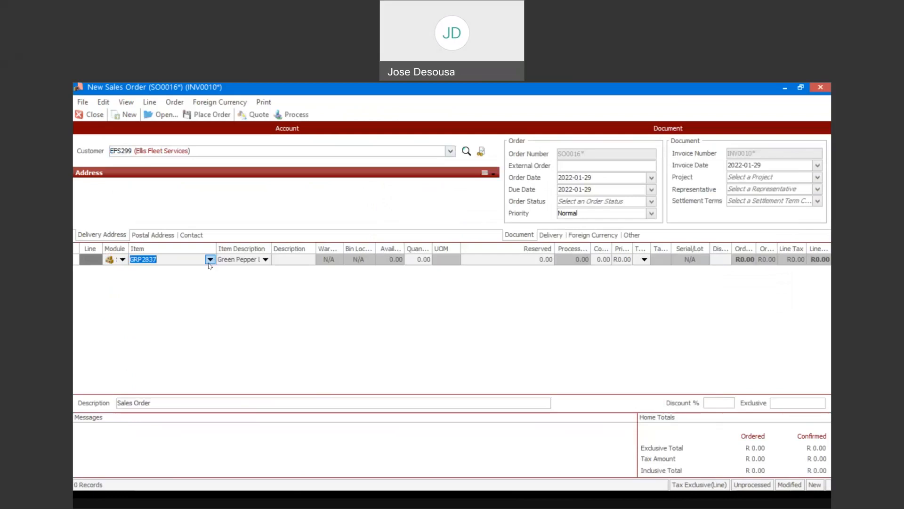
Step: Set the Green Pepper Layer line's warehouse to Mstr and its quantity to 19
{"action": "key", "text": "Tab"}
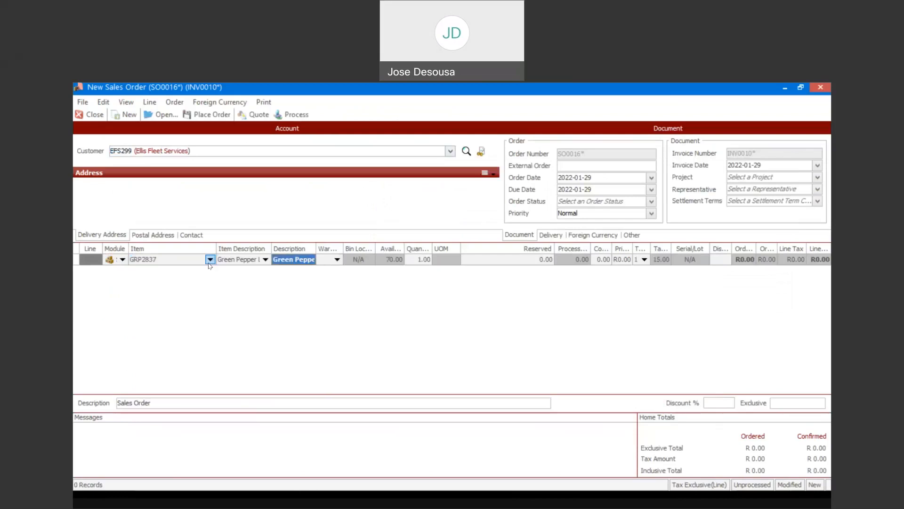
{"action": "key", "text": "Tab"}
{"action": "type", "text": "M"}
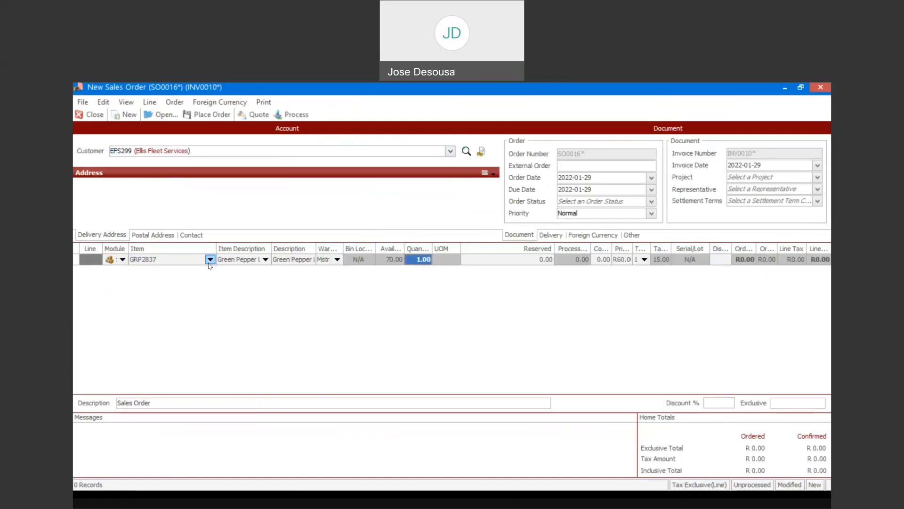
{"action": "type", "text": "19"}
{"action": "key", "text": "Tab"}
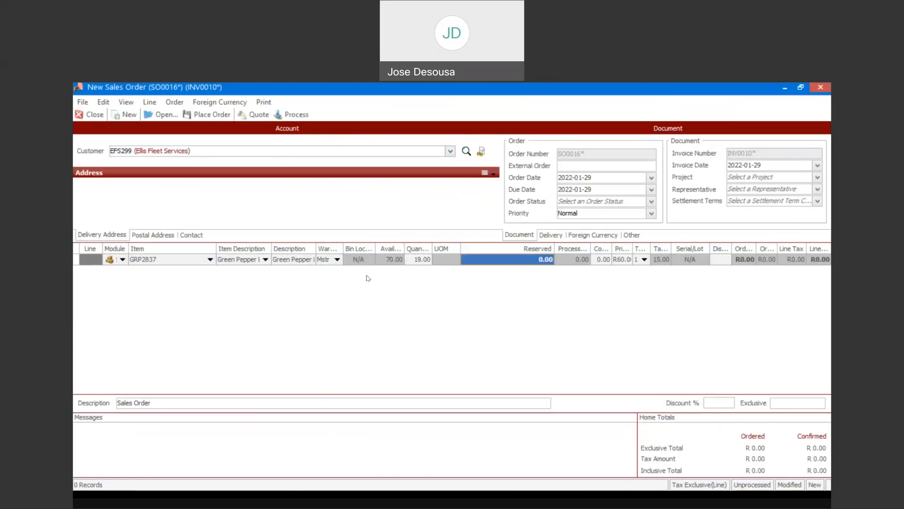
Step: Set the reserved quantity of the Green Pepper Layer line to 19 and complete the line
{"action": "type", "text": "19"}
{"action": "key", "text": "Tab"}
{"action": "key", "text": "Tab"}
{"action": "key", "text": "Tab"}
{"action": "key", "text": "Tab"}
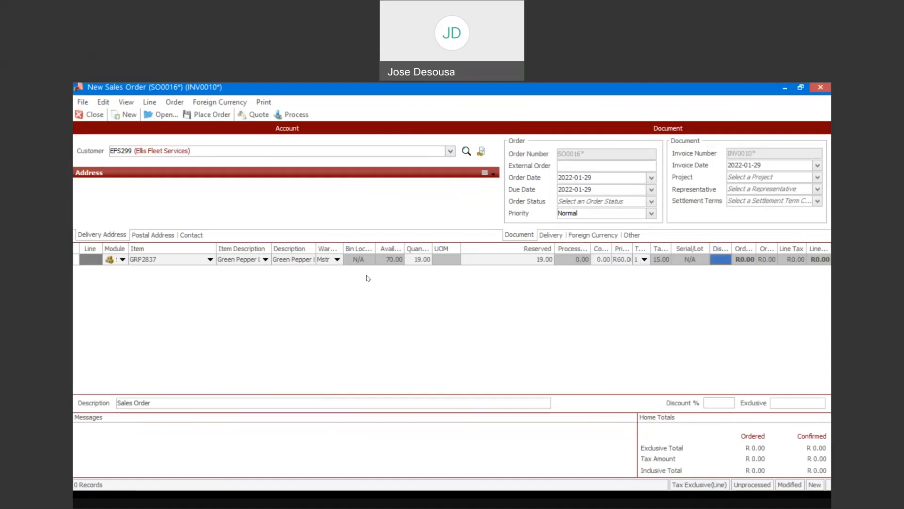
{"action": "key", "text": "Tab"}
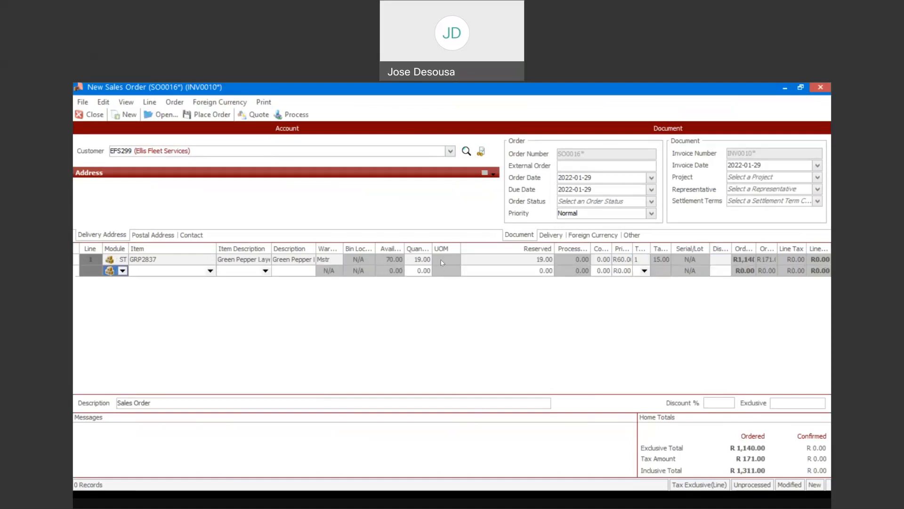
Step: Choose item OLV651, Olive Oil 750ml, for the second line of the Ellis Fleet Services order
{"action": "left_click", "coordinate": [210, 271]}
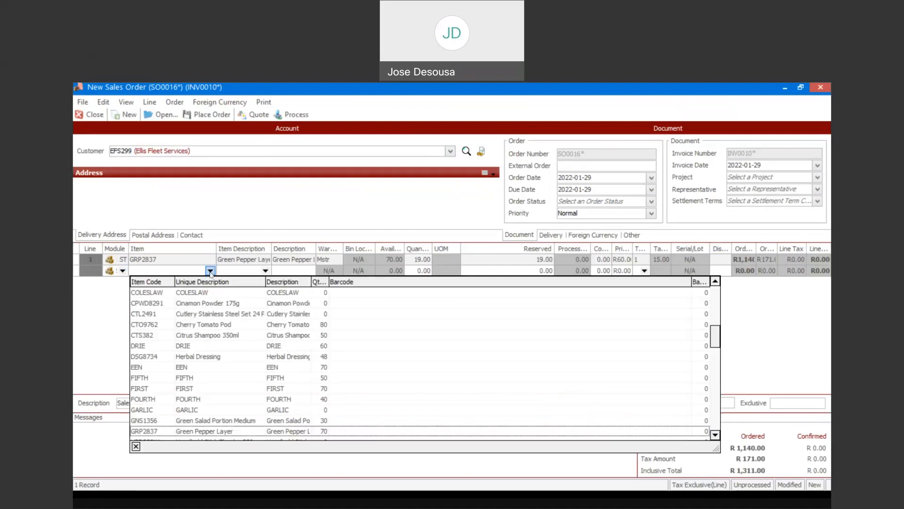
{"action": "key", "text": "Down"}
{"action": "key", "text": "Down"}
{"action": "key", "text": "Down"}
{"action": "key", "text": "Down"}
{"action": "key", "text": "Down"}
{"action": "key", "text": "Down"}
{"action": "key", "text": "Down"}
{"action": "key", "text": "Down"}
{"action": "key", "text": "Down"}
{"action": "key", "text": "Down"}
{"action": "key", "text": "Down"}
{"action": "key", "text": "Down"}
{"action": "key", "text": "Down"}
{"action": "key", "text": "Down"}
{"action": "key", "text": "Down"}
{"action": "key", "text": "Down"}
{"action": "key", "text": "Down"}
{"action": "key", "text": "Down"}
{"action": "key", "text": "Down"}
{"action": "key", "text": "Down"}
{"action": "key", "text": "Down"}
{"action": "key", "text": "Down"}
{"action": "key", "text": "Down"}
{"action": "key", "text": "Down"}
{"action": "key", "text": "Down"}
{"action": "key", "text": "Down"}
{"action": "key", "text": "Down"}
{"action": "key", "text": "Down"}
{"action": "key", "text": "Down"}
{"action": "key", "text": "Down"}
{"action": "key", "text": "Down"}
{"action": "key", "text": "Down"}
{"action": "key", "text": "Down"}
{"action": "key", "text": "Down"}
{"action": "key", "text": "Down"}
{"action": "key", "text": "Down"}
{"action": "key", "text": "Down"}
{"action": "key", "text": "Down"}
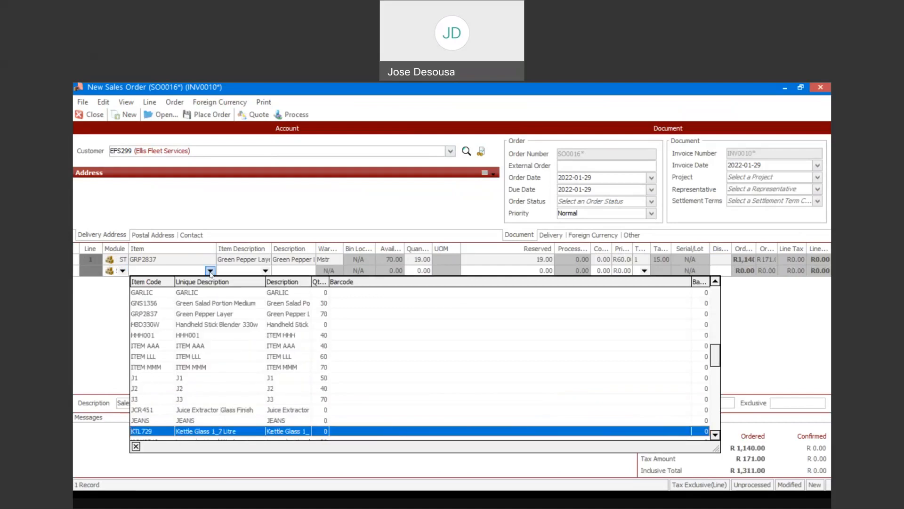
{"action": "key", "text": "Down"}
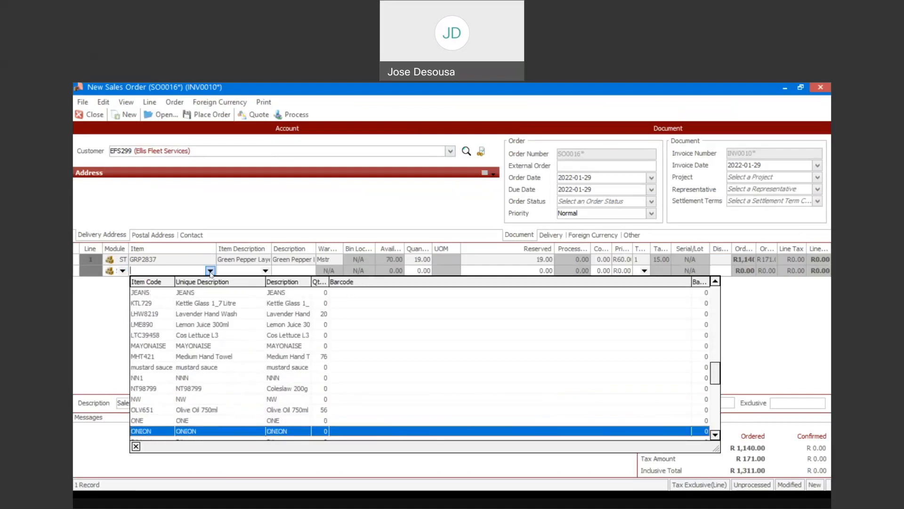
{"action": "key", "text": "Up"}
{"action": "key", "text": "Up"}
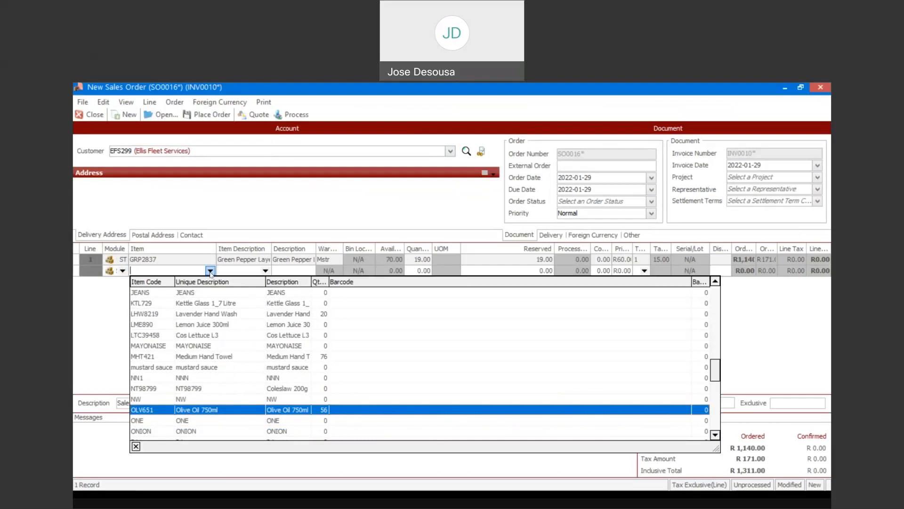
{"action": "key", "text": "Return"}
Step: Set both the quantity and the reserved quantity of the Olive Oil 750ml line to 38 and complete the line
{"action": "key", "text": "Tab"}
{"action": "key", "text": "Tab"}
{"action": "key", "text": "Tab"}
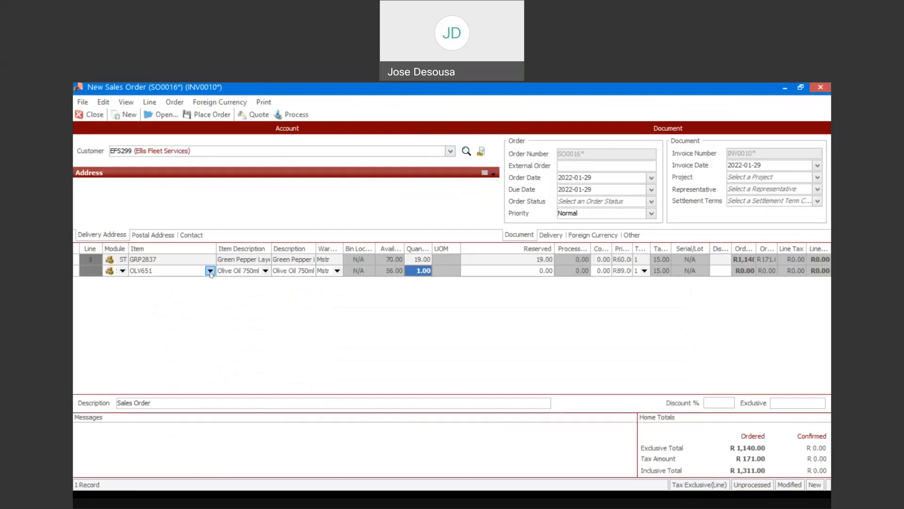
{"action": "type", "text": "38"}
{"action": "key", "text": "Tab"}
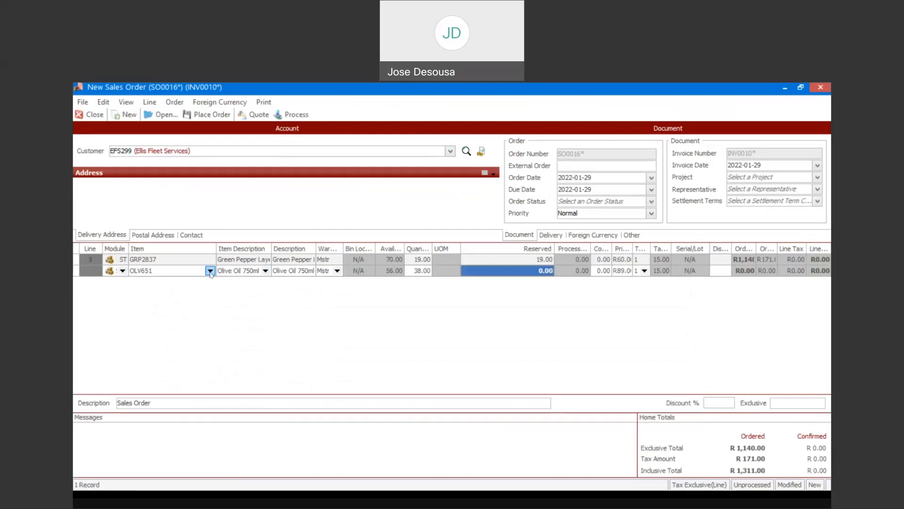
{"action": "type", "text": "3"}
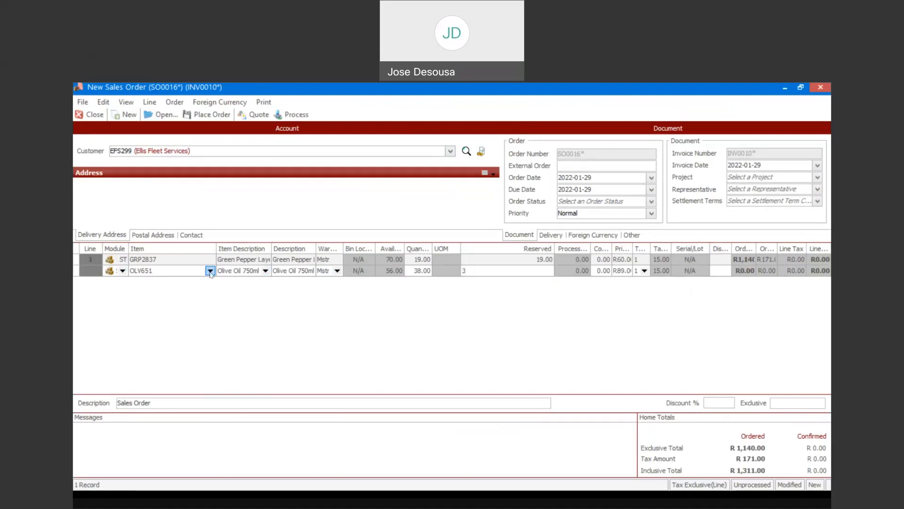
{"action": "type", "text": "8"}
{"action": "key", "text": "Tab"}
{"action": "key", "text": "Tab"}
{"action": "key", "text": "Tab"}
{"action": "key", "text": "Tab"}
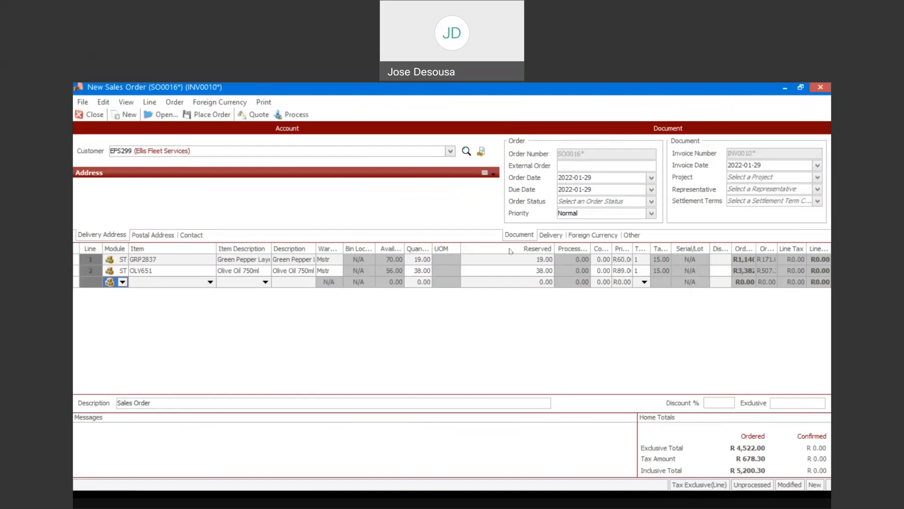
Step: Narrow the Reserved column, then place the order without printing the picking slip and close it
{"action": "left_click_drag", "start_coordinate": [554, 245], "coordinate": [524, 246]}
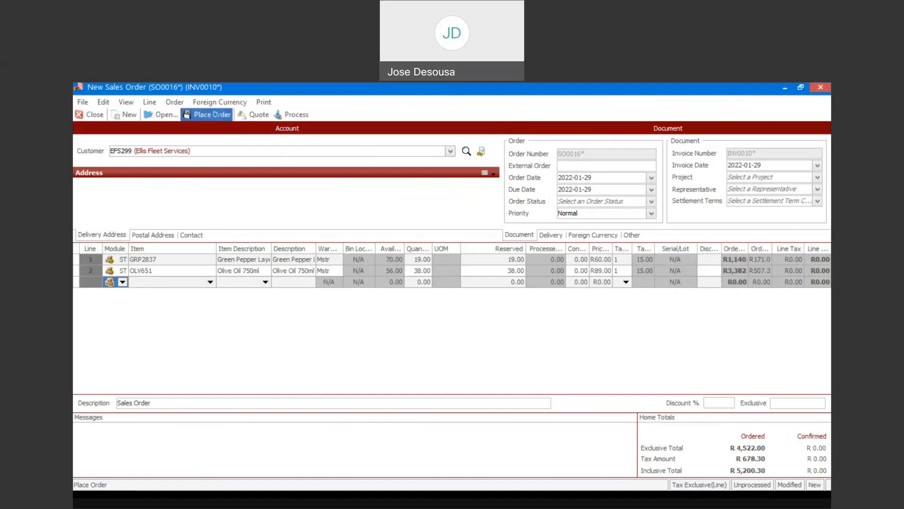
{"action": "left_click", "coordinate": [220, 116]}
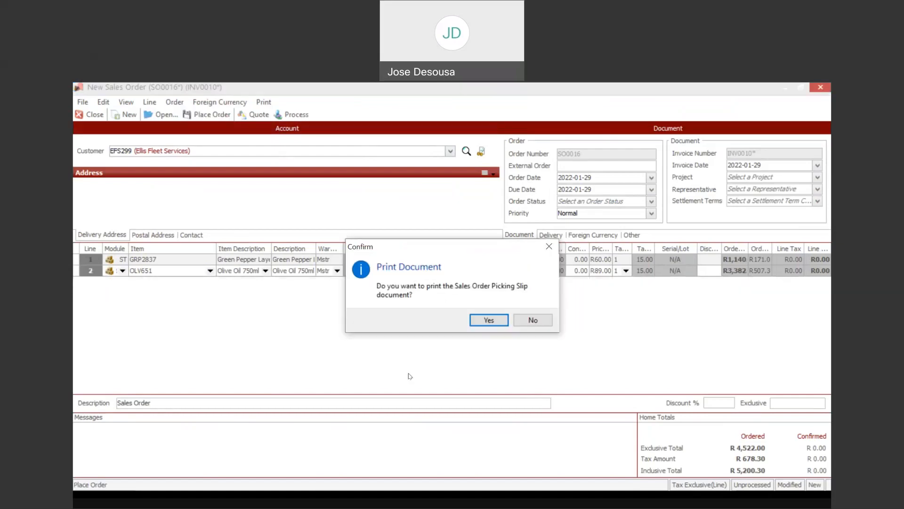
{"action": "left_click", "coordinate": [531, 321]}
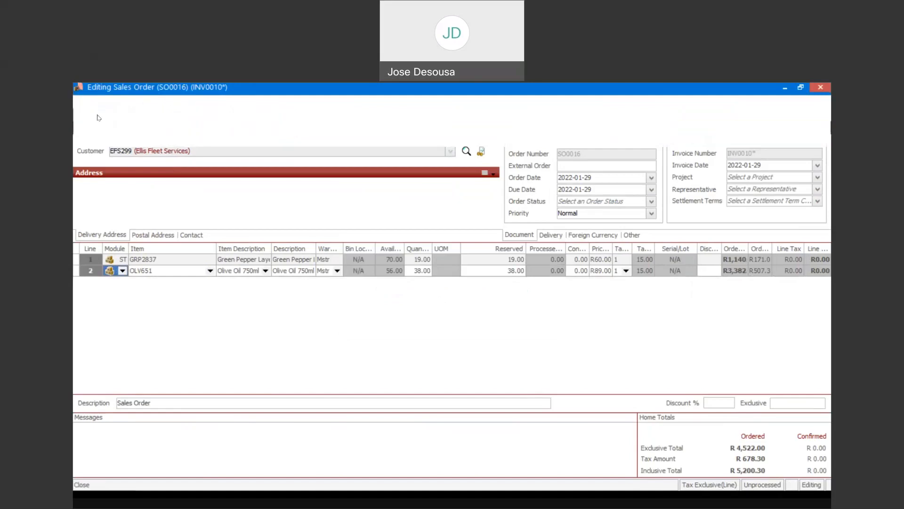
{"action": "left_click", "coordinate": [99, 117]}
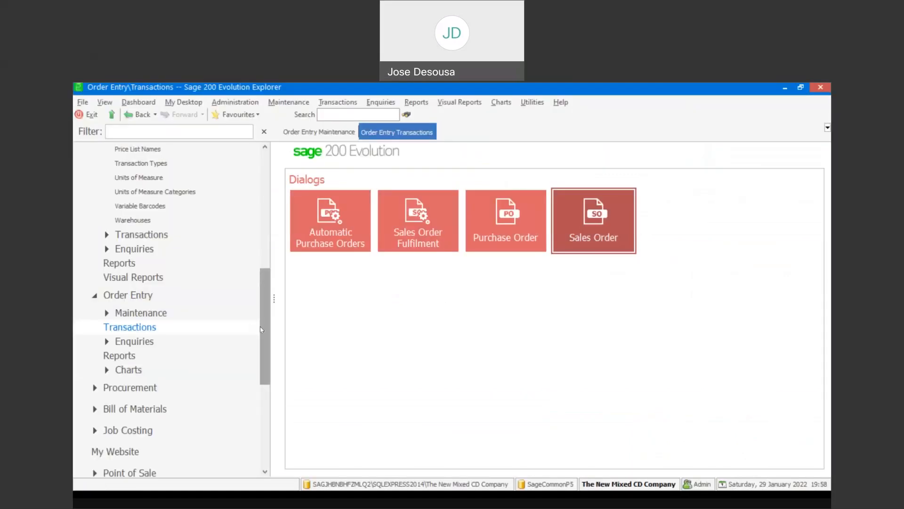
Step: Examine the on-hand, available, sales order and reserved quantities of inventory item GRP2837 in its enquiry, and close the enquiry
{"action": "scroll", "coordinate": [235, 301], "scroll_direction": "up", "scroll_amount": 5}
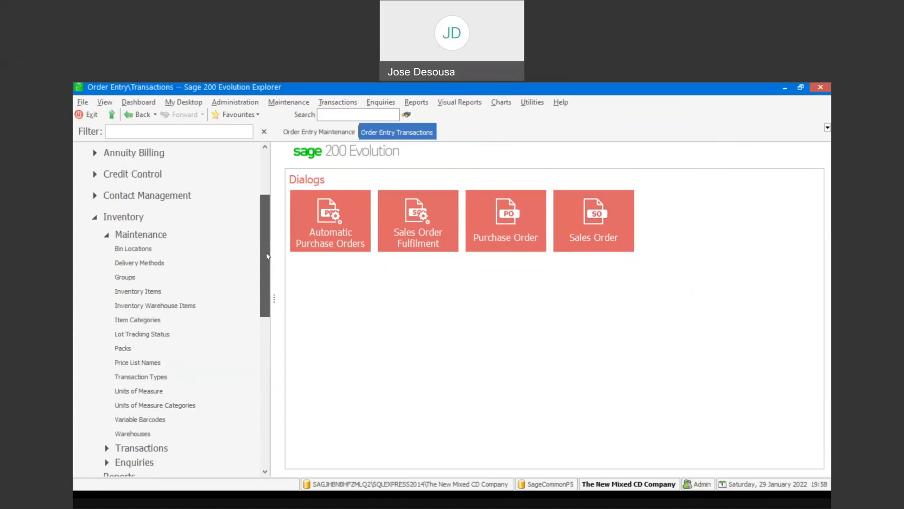
{"action": "left_click", "coordinate": [162, 292]}
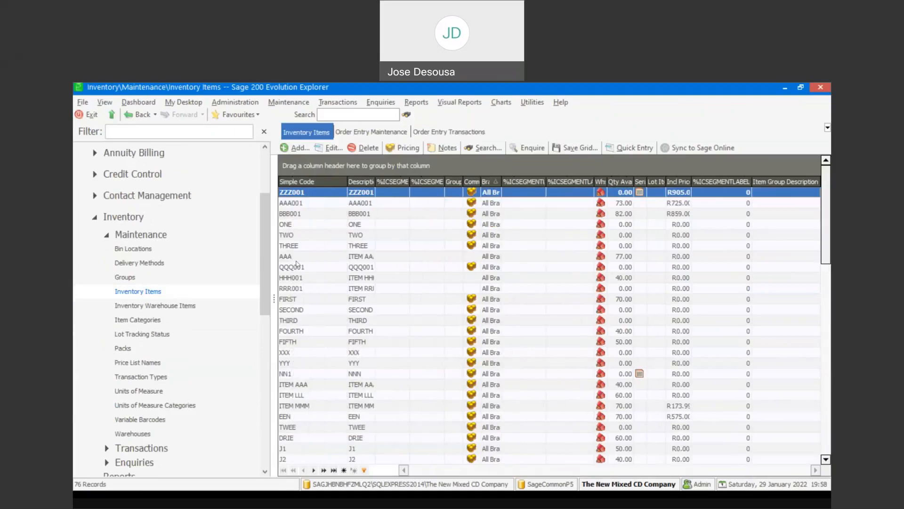
{"action": "left_click", "coordinate": [297, 263]}
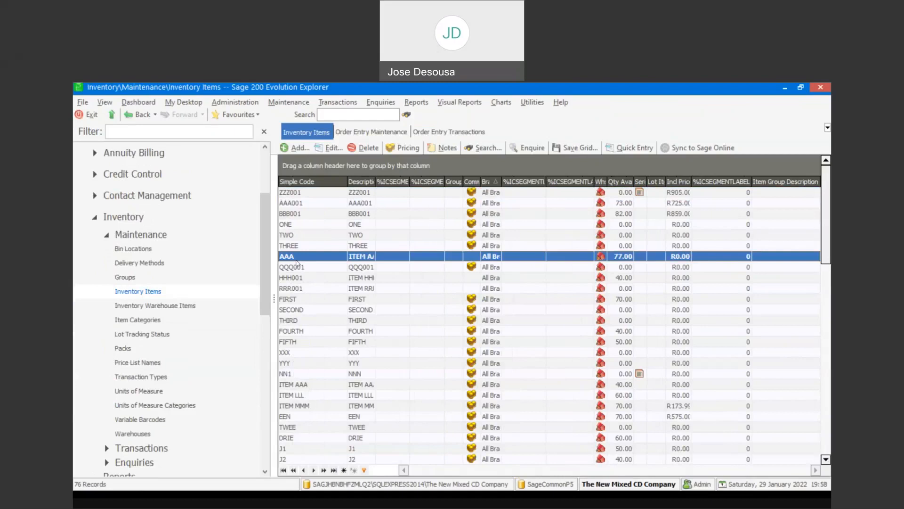
{"action": "type", "text": "GRP2837"}
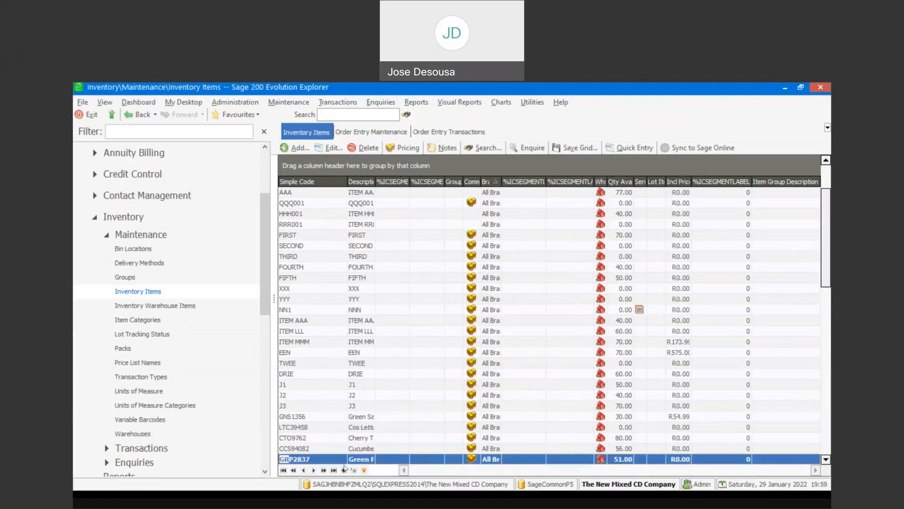
{"action": "right_click", "coordinate": [344, 461]}
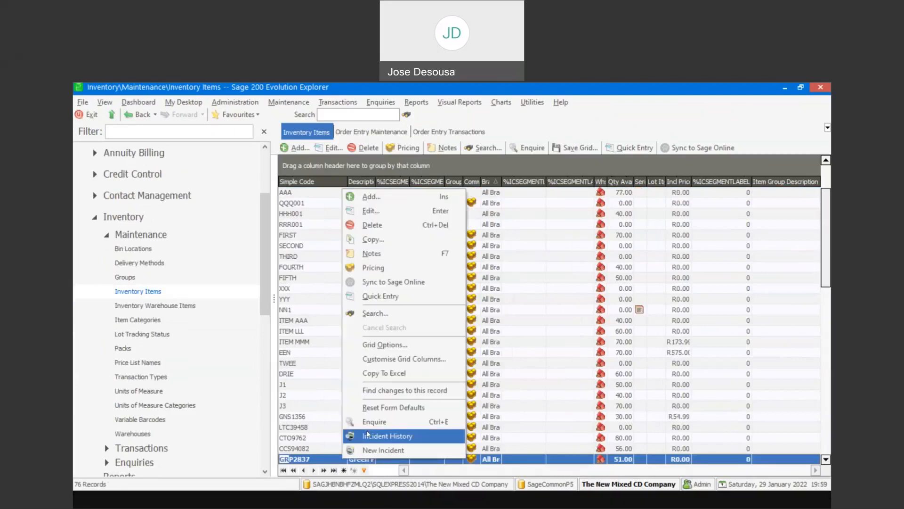
{"action": "left_click", "coordinate": [370, 420]}
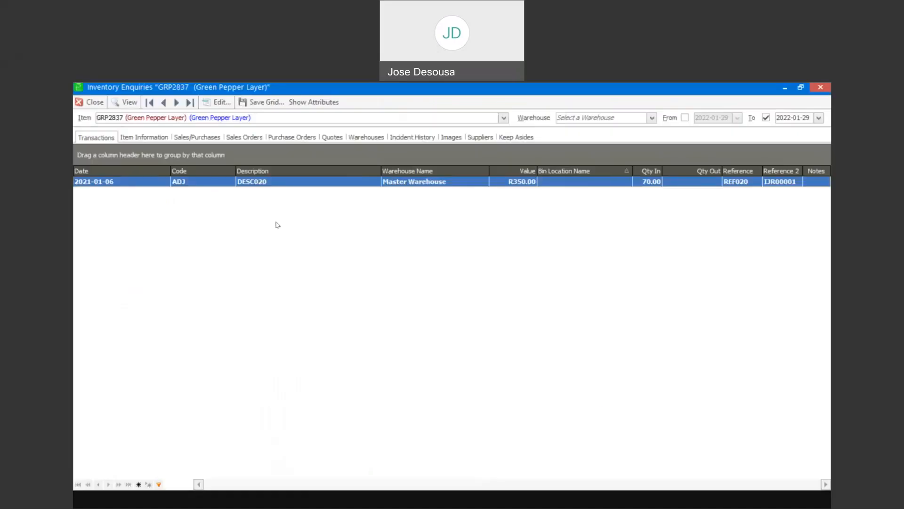
{"action": "left_click", "coordinate": [159, 137]}
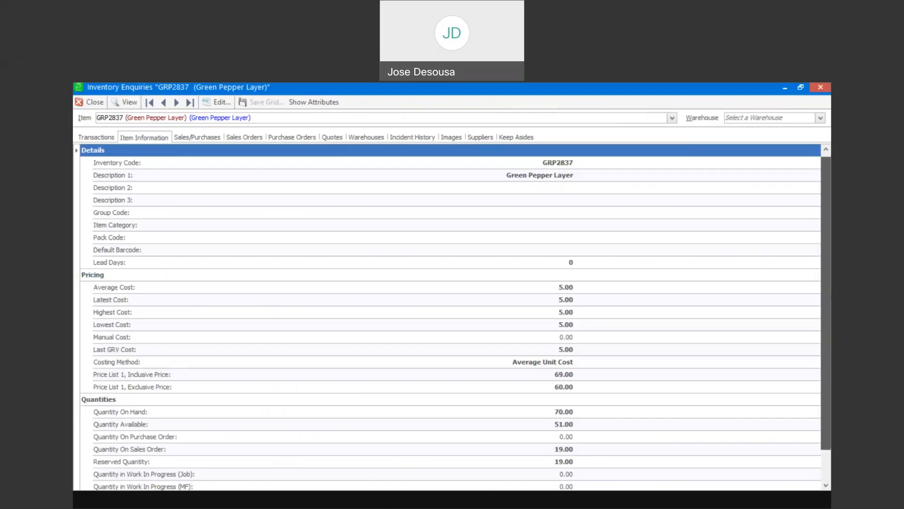
{"action": "scroll", "coordinate": [448, 316], "scroll_direction": "down", "scroll_amount": 1}
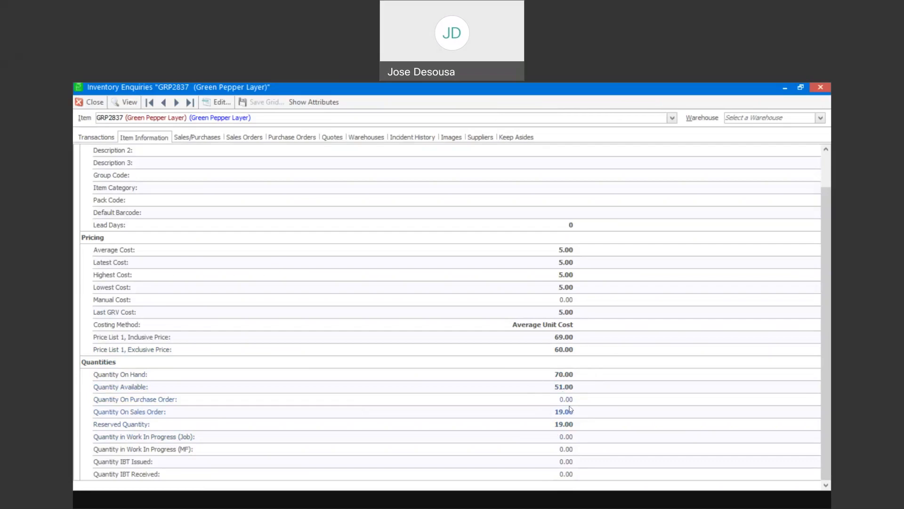
{"action": "left_click", "coordinate": [96, 103]}
Step: Examine the item information and stock quantities of inventory item OLV651 in its enquiry, and close the enquiry
{"action": "left_click", "coordinate": [302, 417]}
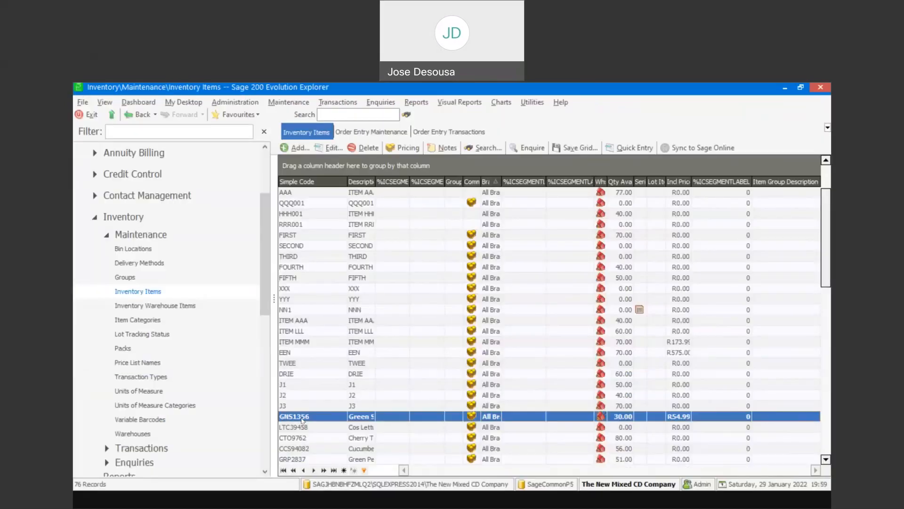
{"action": "type", "text": "ol"}
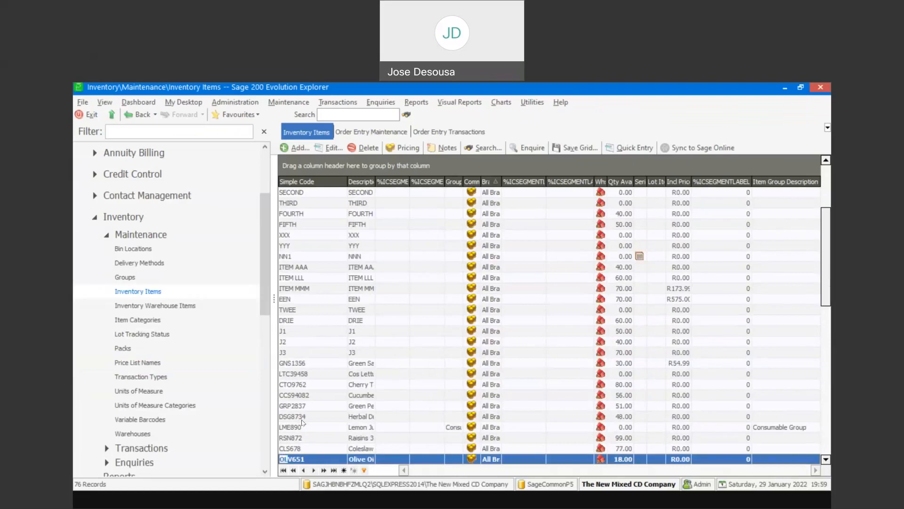
{"action": "right_click", "coordinate": [302, 457]}
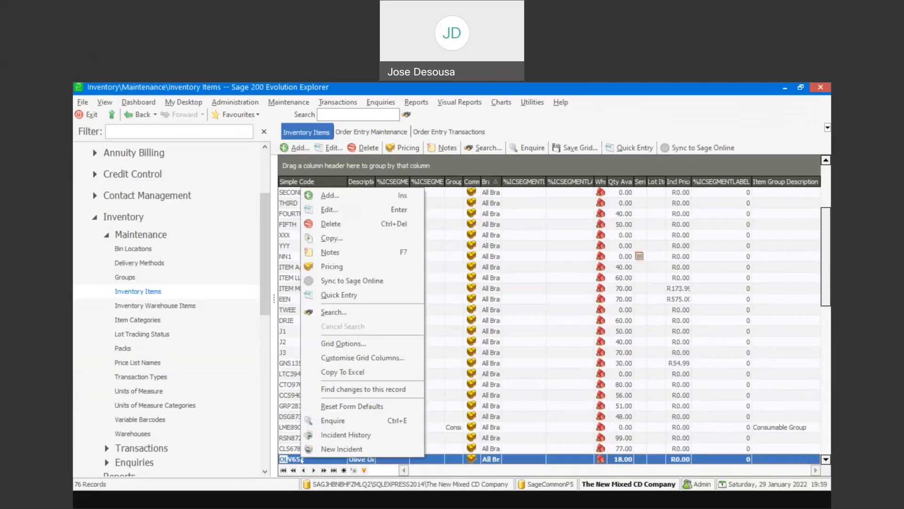
{"action": "left_click", "coordinate": [334, 420]}
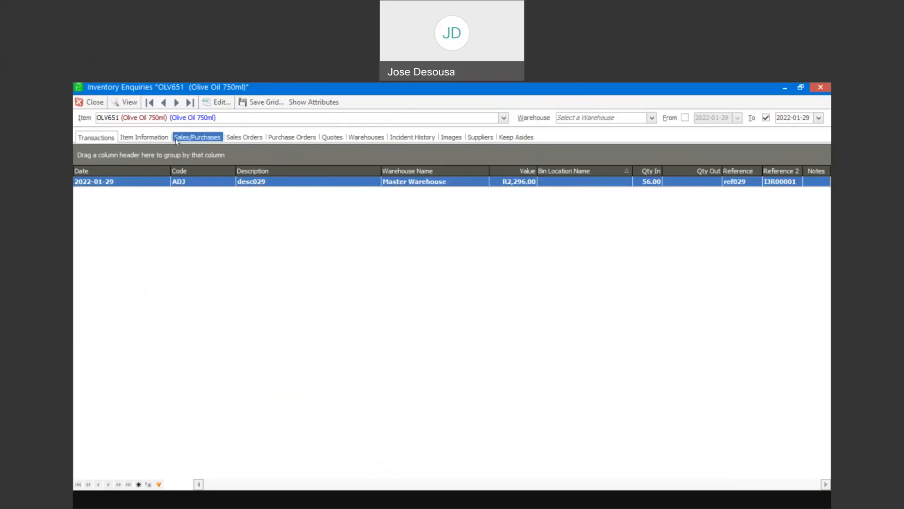
{"action": "left_click", "coordinate": [143, 137]}
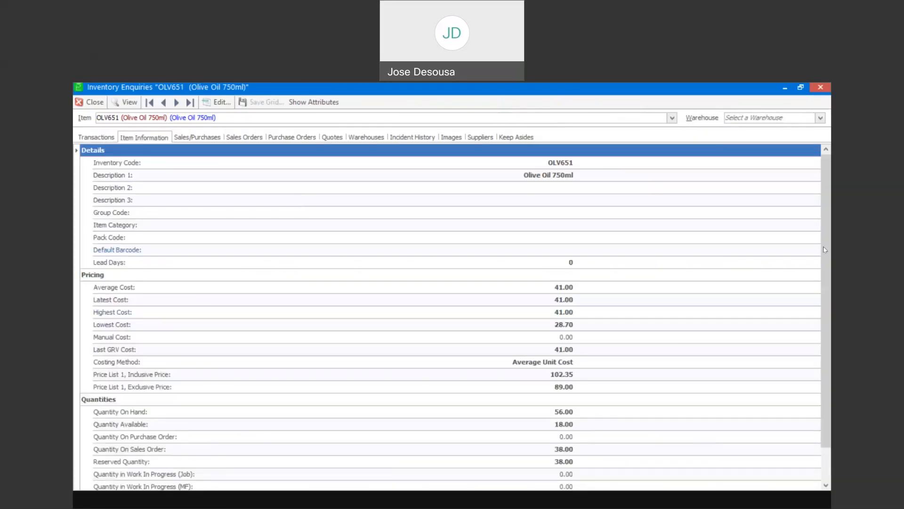
{"action": "scroll", "coordinate": [825, 249], "scroll_direction": "down", "scroll_amount": 1}
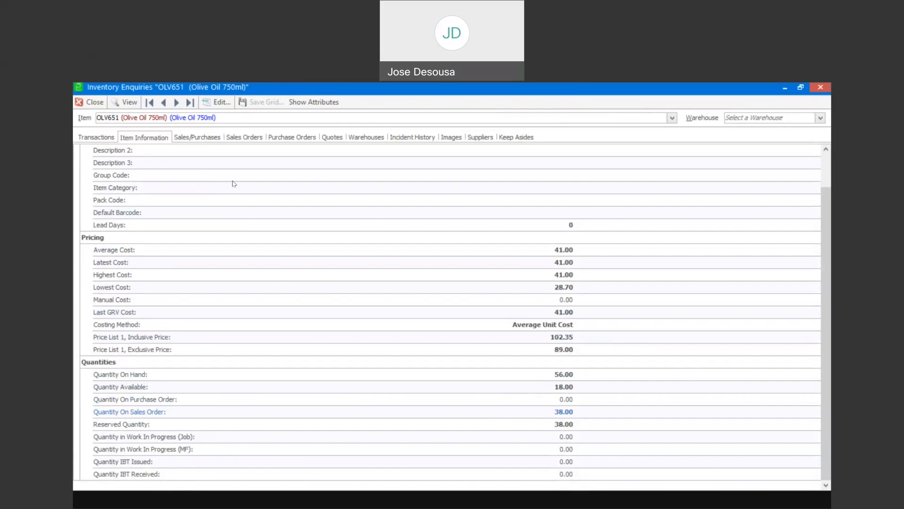
{"action": "left_click", "coordinate": [92, 102]}
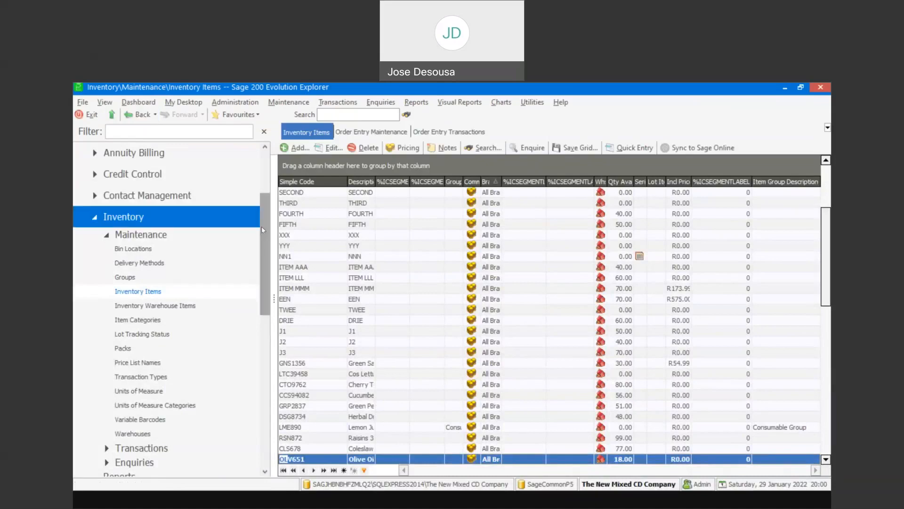
Step: Find the sales orders with transaction date 2022-01-29 and reopen the unprocessed Ellis Fleet Services order
{"action": "left_click_drag", "start_coordinate": [263, 239], "coordinate": [272, 316]}
{"action": "left_click", "coordinate": [193, 313]}
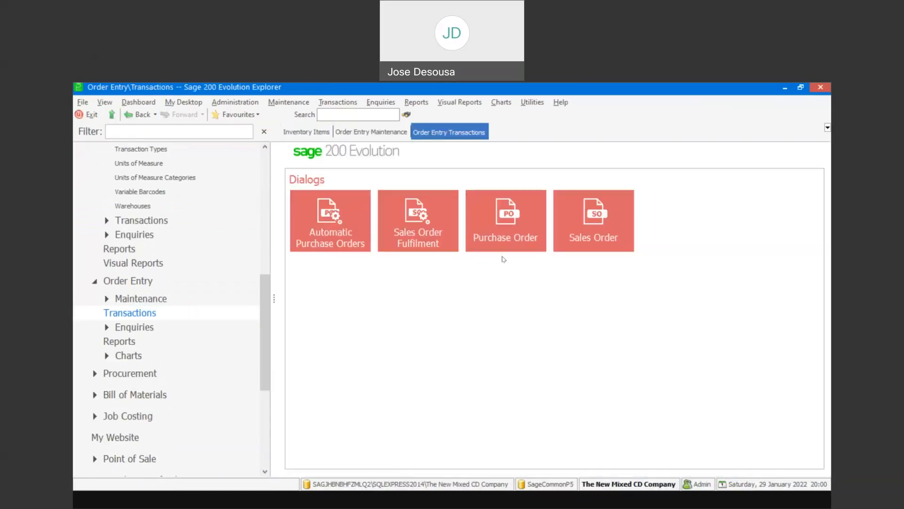
{"action": "left_click", "coordinate": [591, 231]}
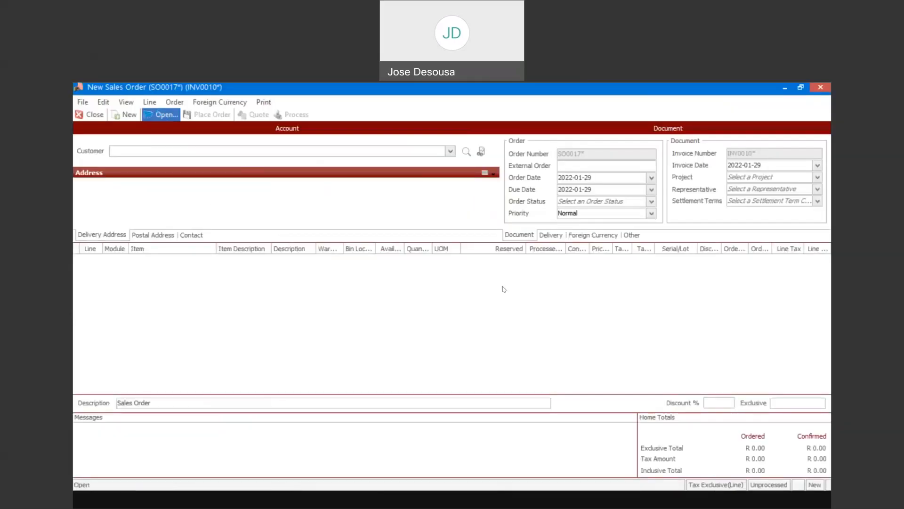
{"action": "left_click", "coordinate": [678, 181]}
{"action": "left_click", "coordinate": [792, 178]}
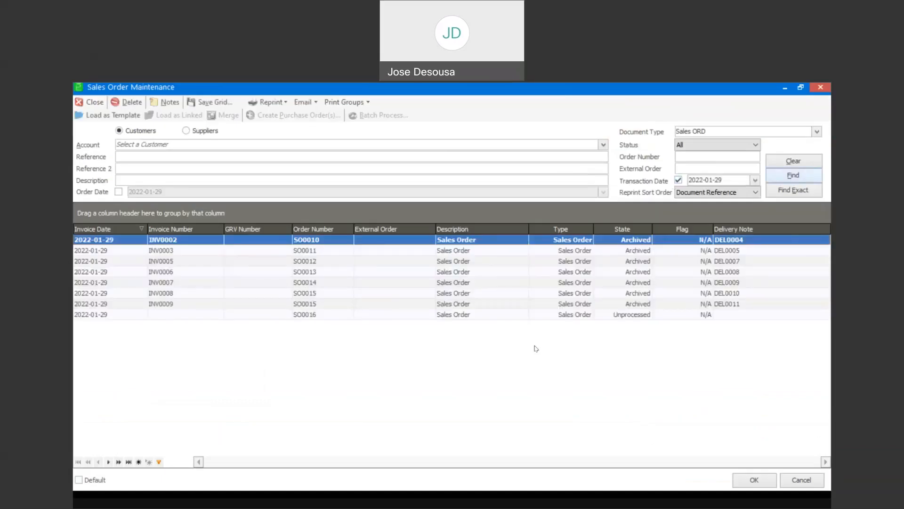
{"action": "double_click", "coordinate": [324, 319]}
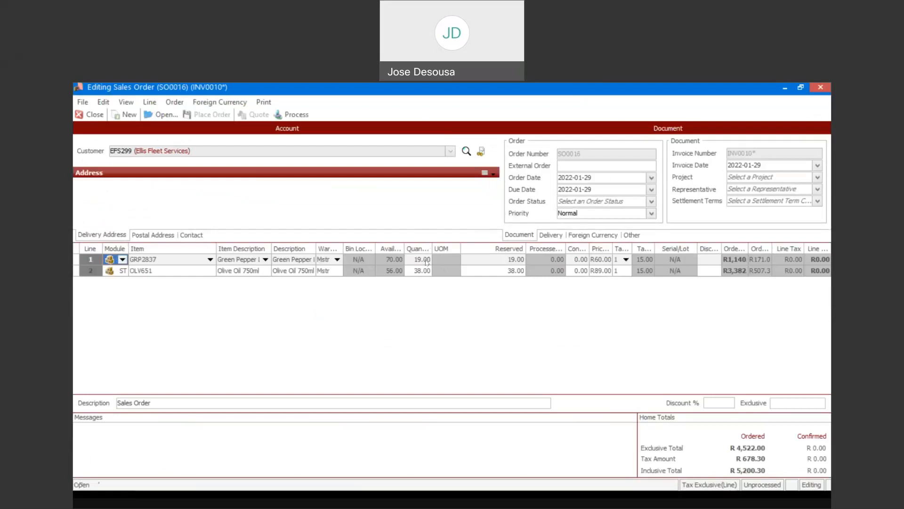
Step: Confirm a quantity of 19 for the Green Pepper Layer line and 38 for the Olive Oil 750ml line
{"action": "left_click", "coordinate": [578, 258]}
{"action": "type", "text": "19"}
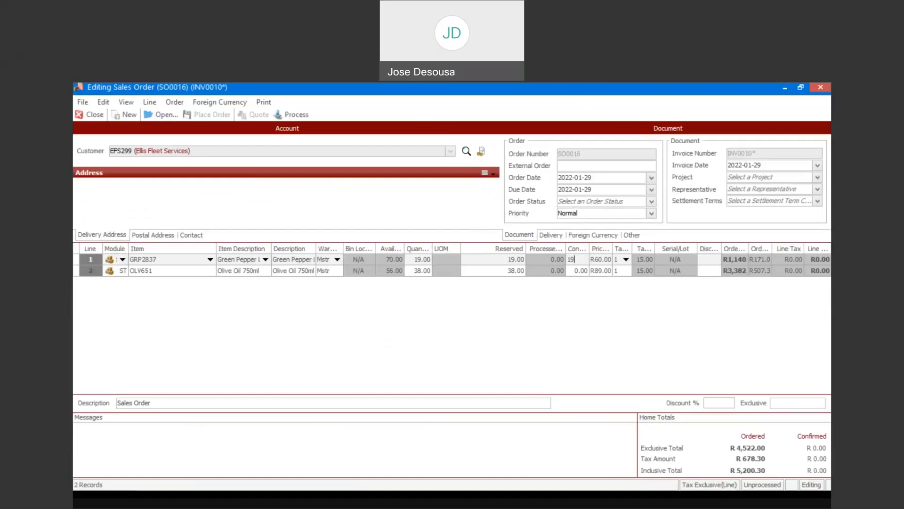
{"action": "key", "text": "Return"}
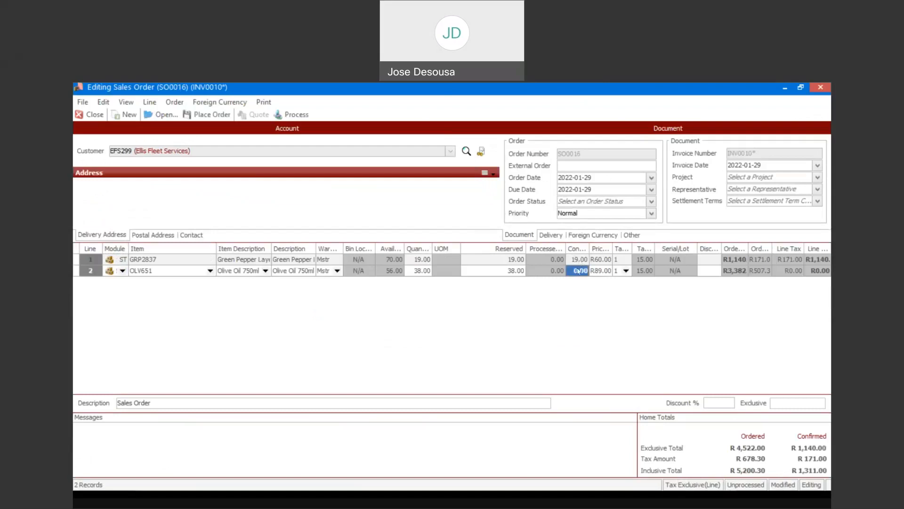
{"action": "type", "text": "38"}
{"action": "key", "text": "Tab"}
{"action": "key", "text": "Tab"}
{"action": "key", "text": "Tab"}
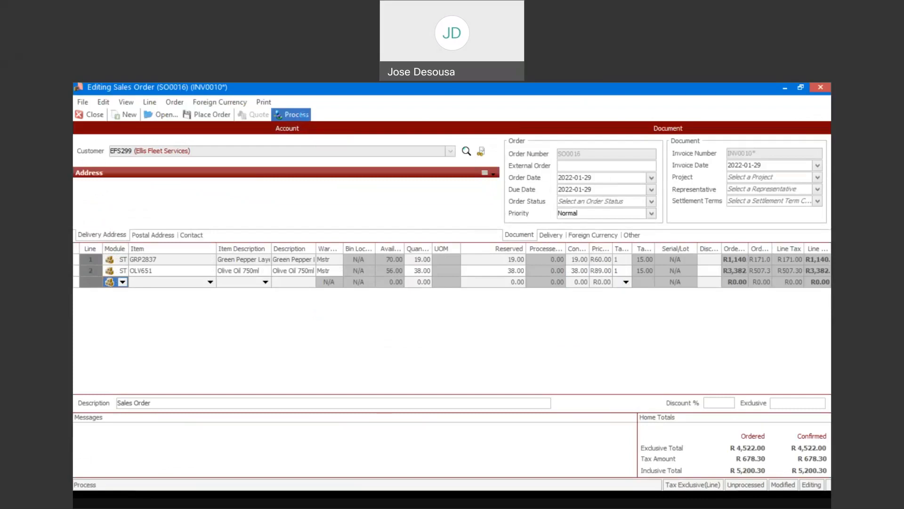
Step: Process the Ellis Fleet Services order, print its picking slip, delivery note and tax invoice to preview, and close the sales order form
{"action": "left_click", "coordinate": [307, 121]}
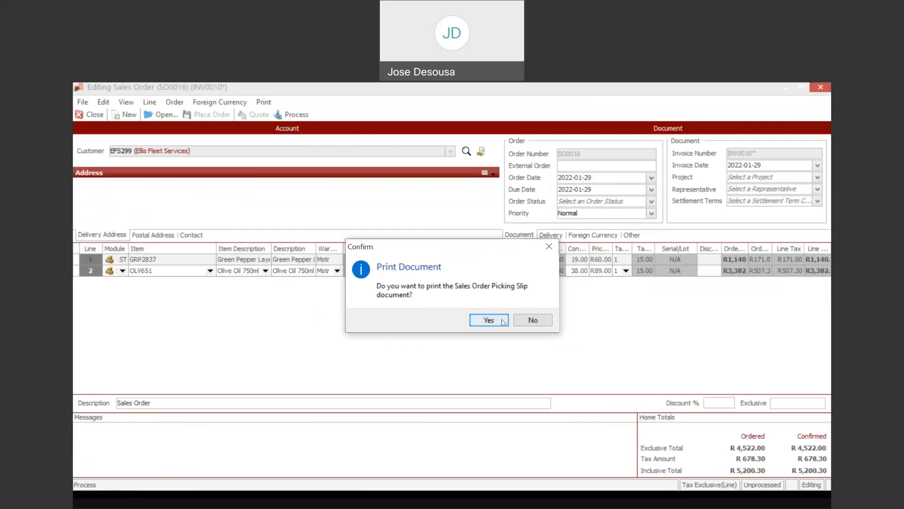
{"action": "left_click", "coordinate": [502, 320]}
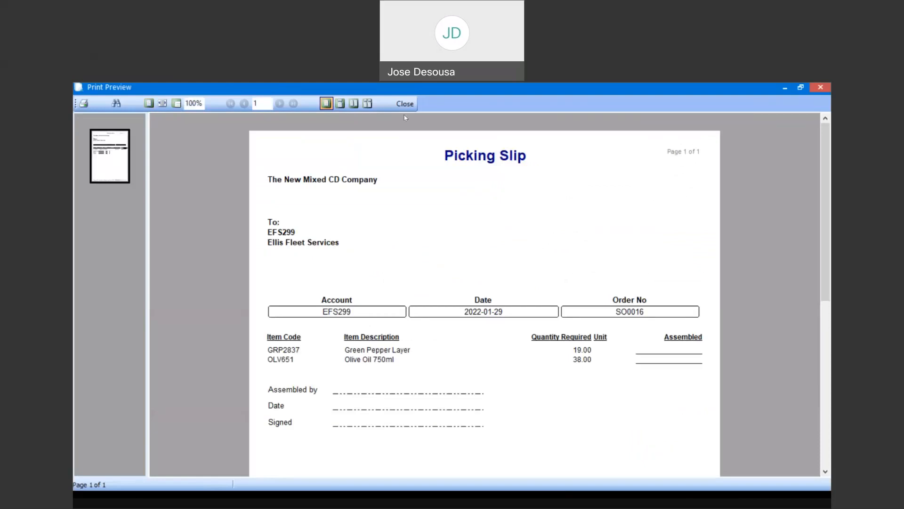
{"action": "left_click", "coordinate": [404, 104]}
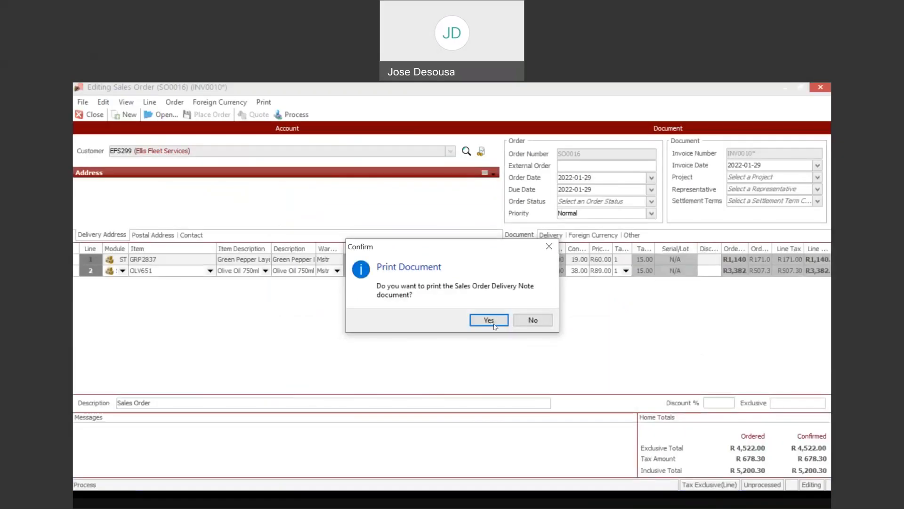
{"action": "left_click", "coordinate": [492, 322]}
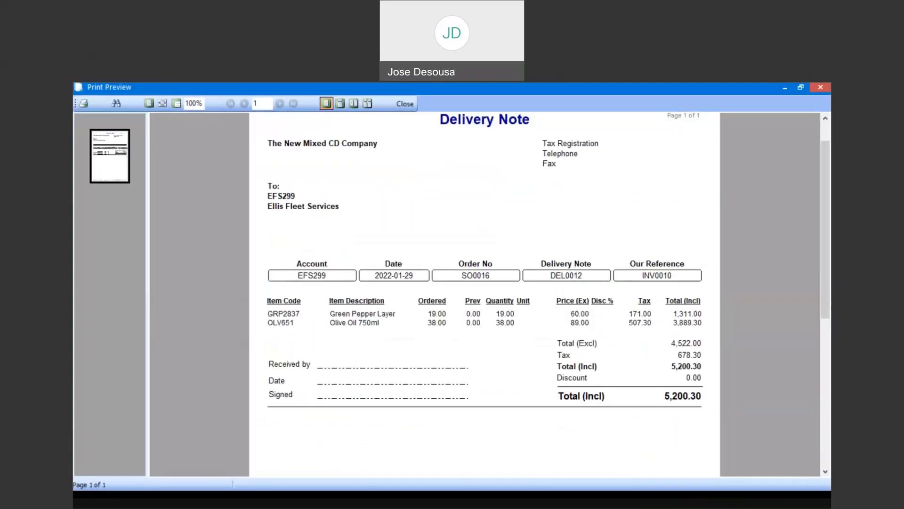
{"action": "scroll", "coordinate": [473, 320], "scroll_direction": "down", "scroll_amount": 2}
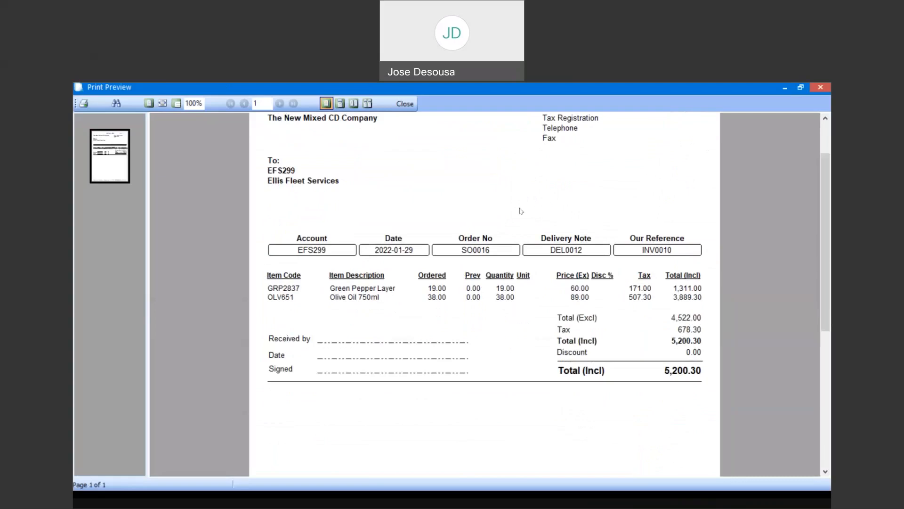
{"action": "key", "text": "Escape"}
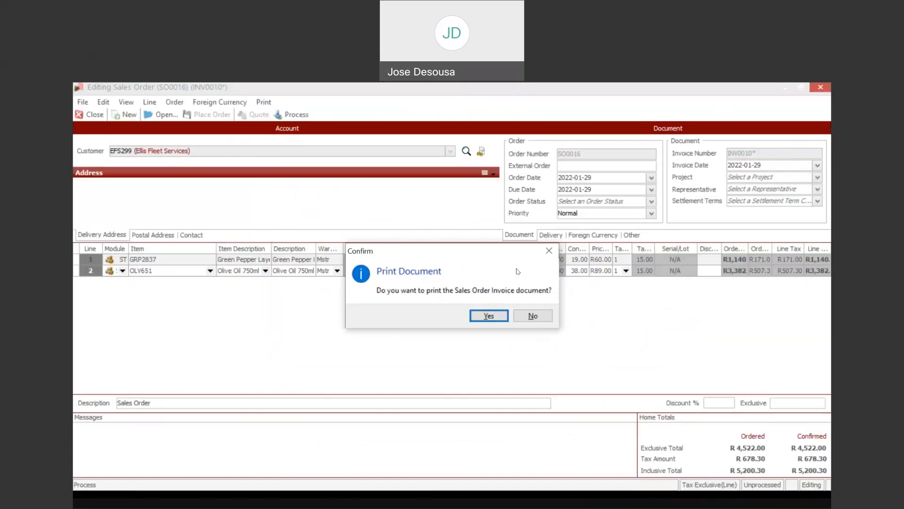
{"action": "left_click", "coordinate": [488, 315]}
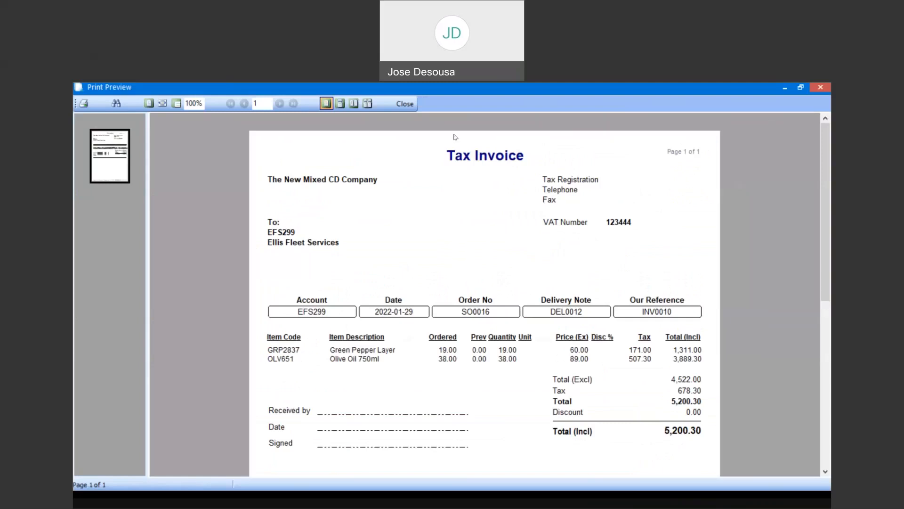
{"action": "left_click", "coordinate": [405, 104]}
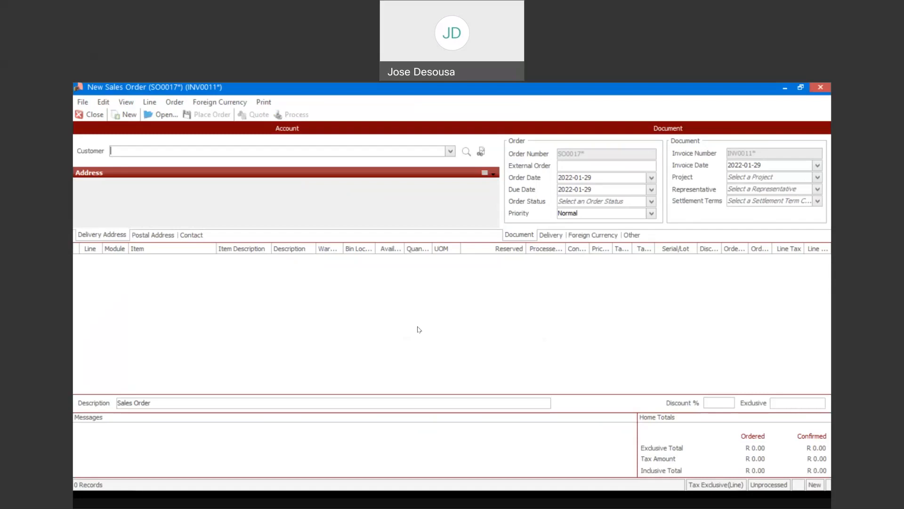
{"action": "left_click", "coordinate": [101, 119]}
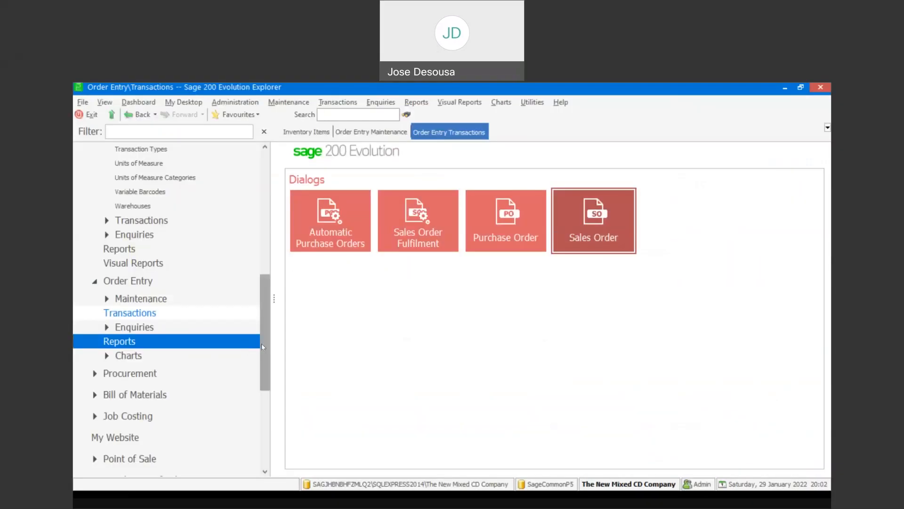
Step: Start a new credit note from the Inventory transactions and open the maximized search for existing documents
{"action": "left_click_drag", "start_coordinate": [262, 345], "coordinate": [276, 297]}
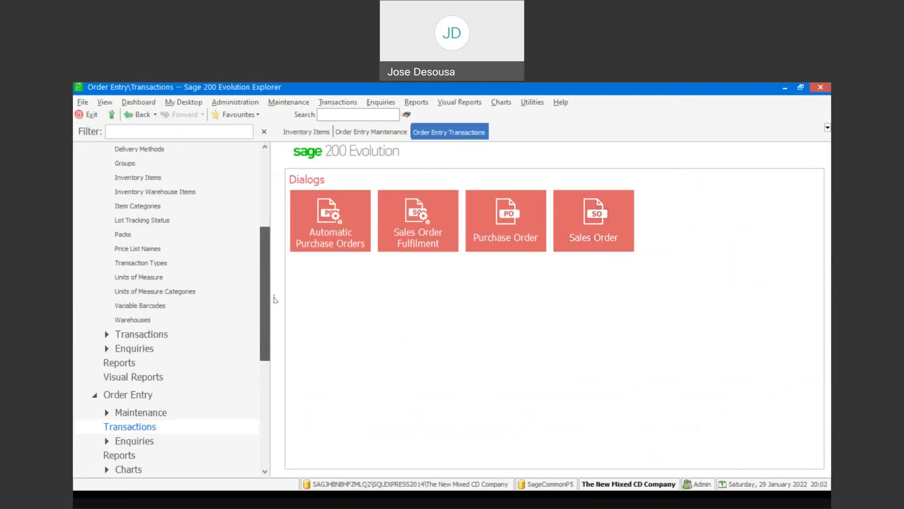
{"action": "left_click", "coordinate": [141, 334]}
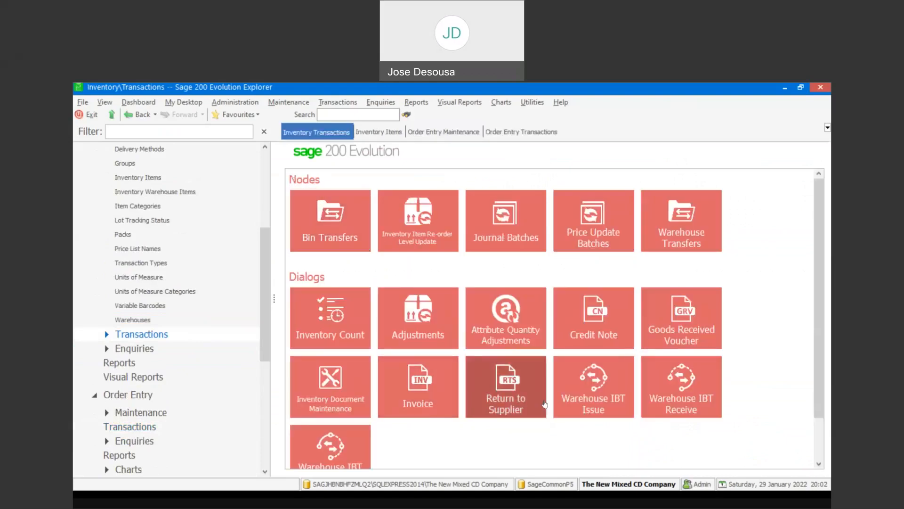
{"action": "left_click", "coordinate": [597, 334]}
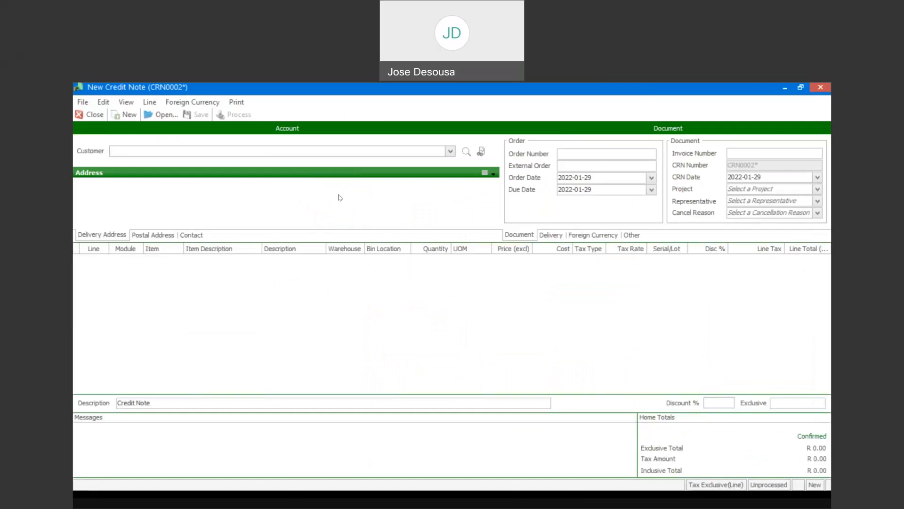
{"action": "left_click", "coordinate": [167, 117]}
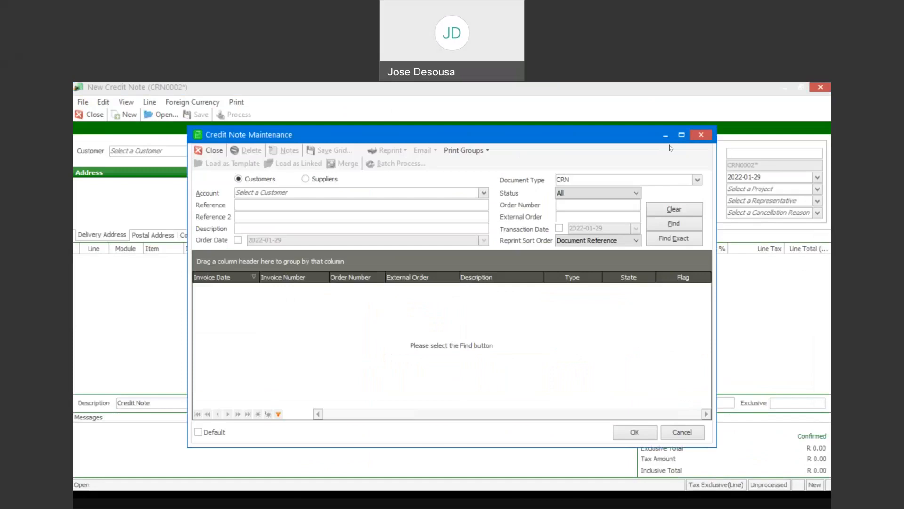
{"action": "left_click", "coordinate": [682, 134]}
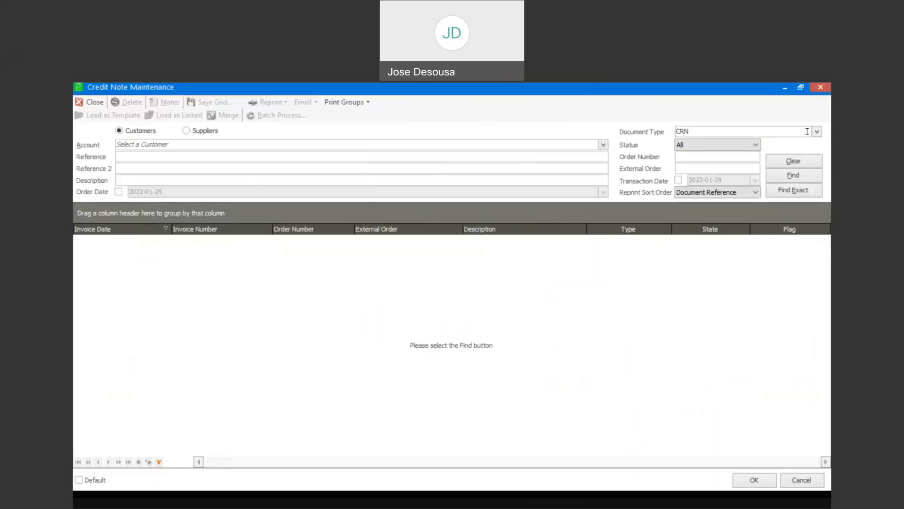
Step: Find the INV and SO CINV documents with transaction date 2022-01-29 and load invoice INV0007 into the credit note as linked
{"action": "left_click", "coordinate": [817, 132]}
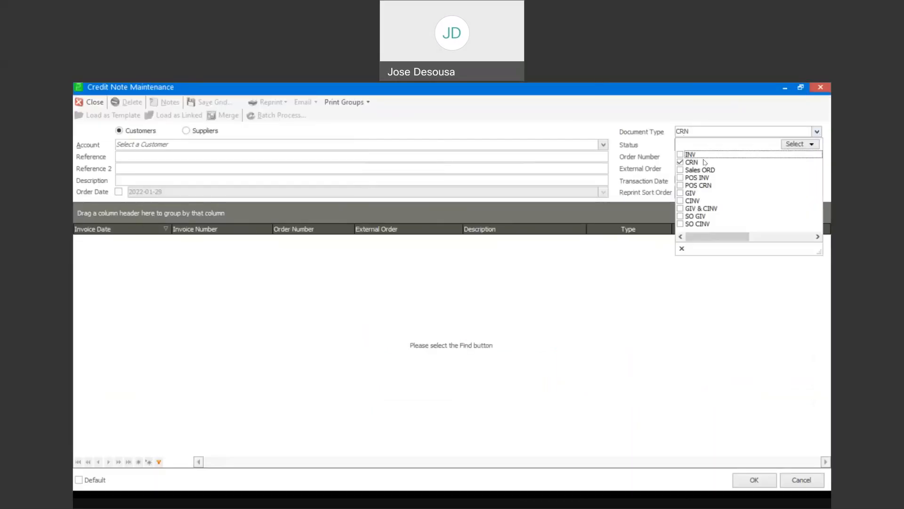
{"action": "left_click", "coordinate": [680, 155]}
{"action": "left_click", "coordinate": [681, 162]}
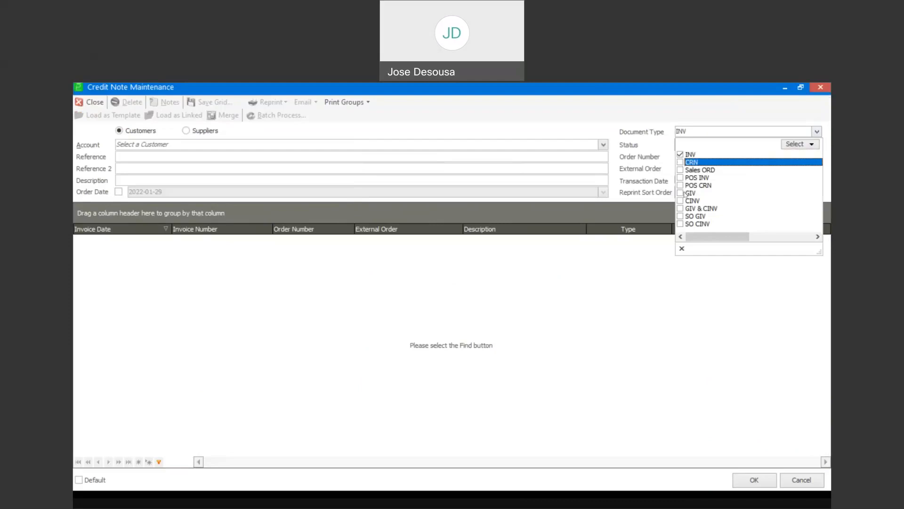
{"action": "left_click", "coordinate": [680, 224]}
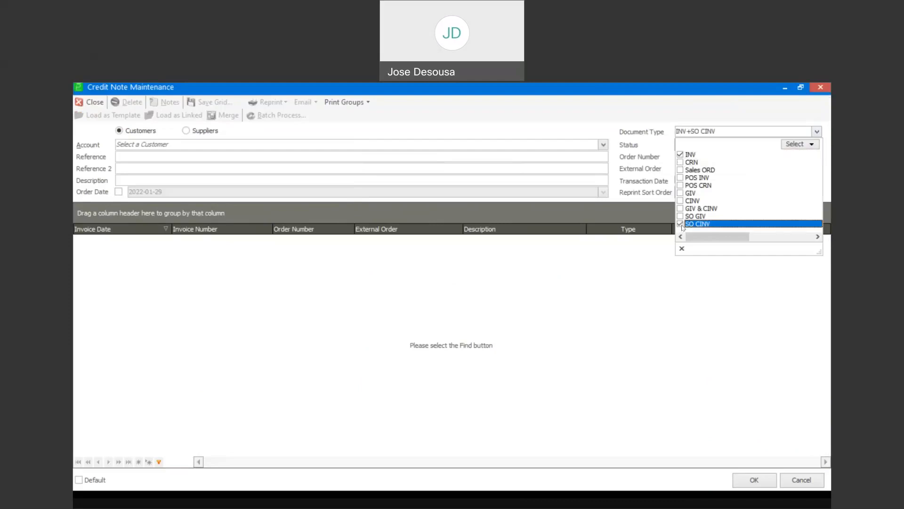
{"action": "left_click", "coordinate": [633, 324]}
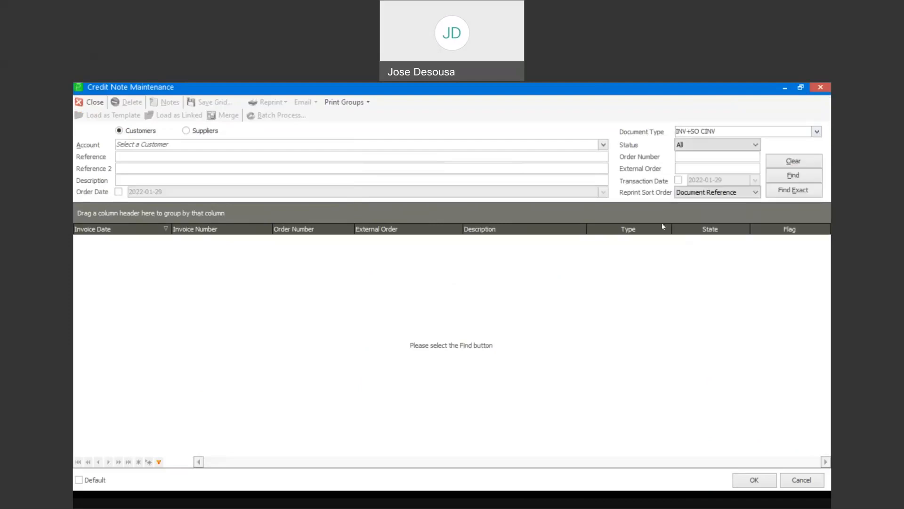
{"action": "left_click", "coordinate": [678, 181]}
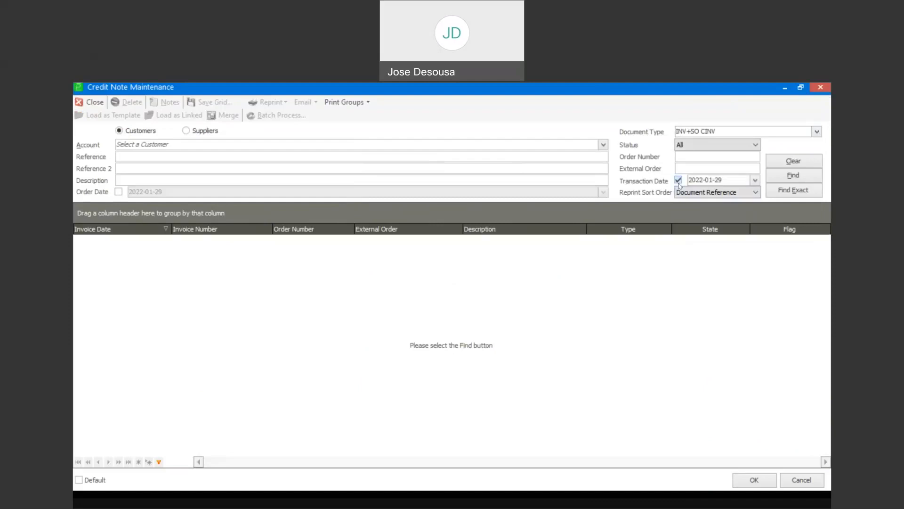
{"action": "left_click", "coordinate": [781, 180]}
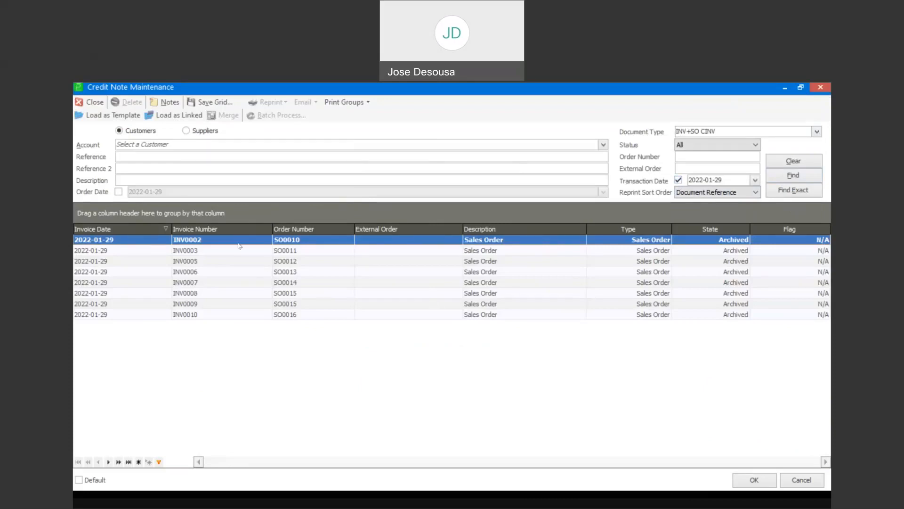
{"action": "left_click", "coordinate": [239, 283]}
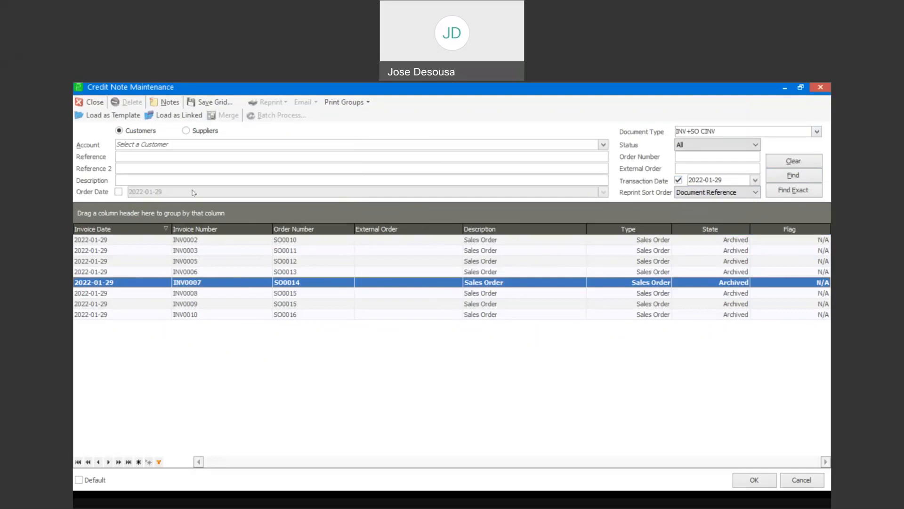
{"action": "left_click", "coordinate": [180, 120]}
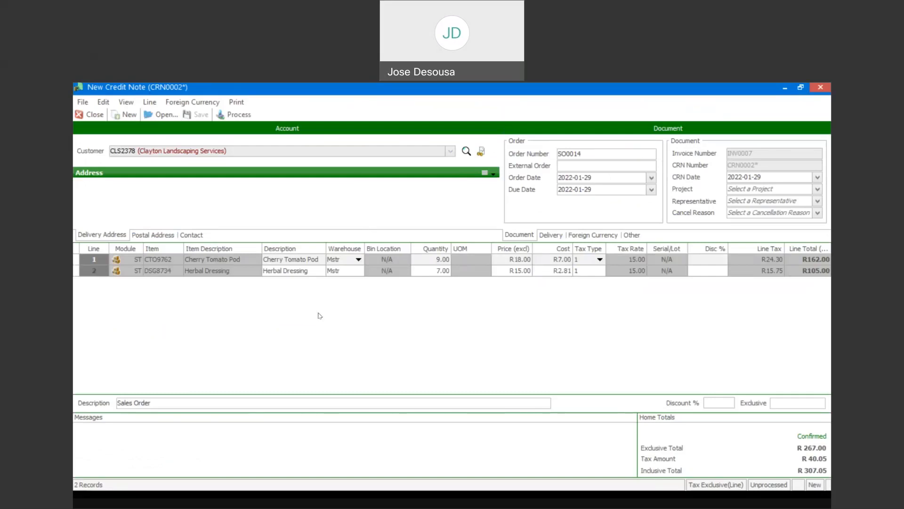
Step: Set the credited quantity of the Cherry Tomato Pod line to 4
{"action": "left_click", "coordinate": [424, 262]}
{"action": "type", "text": "4"}
{"action": "key", "text": "Tab"}
{"action": "key", "text": "Tab"}
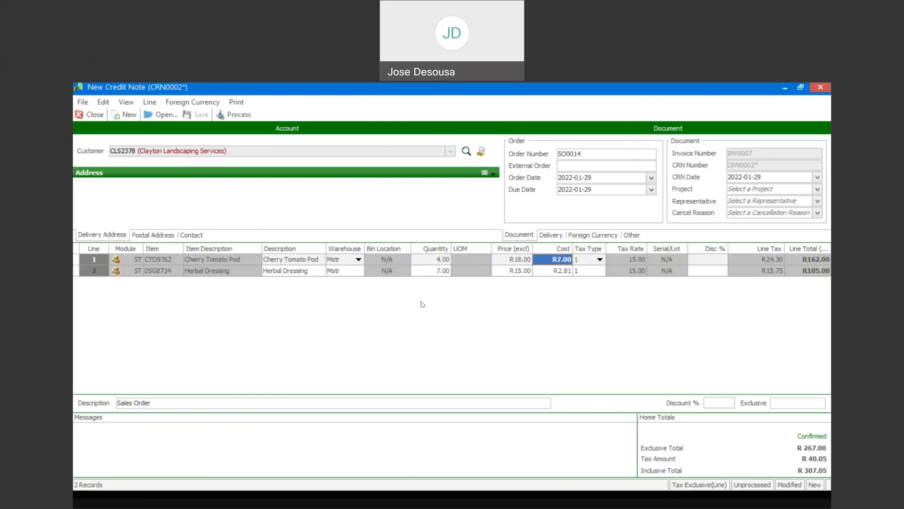
{"action": "key", "text": "Tab"}
{"action": "key", "text": "Tab"}
{"action": "key", "text": "Tab"}
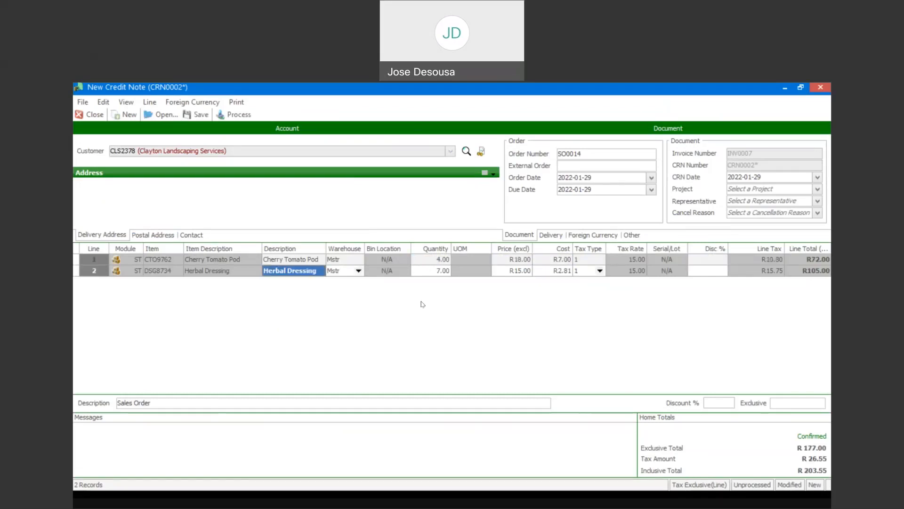
Step: Set the credited quantity of the Herbal Dressing line to 5
{"action": "key", "text": "Tab"}
{"action": "key", "text": "Tab"}
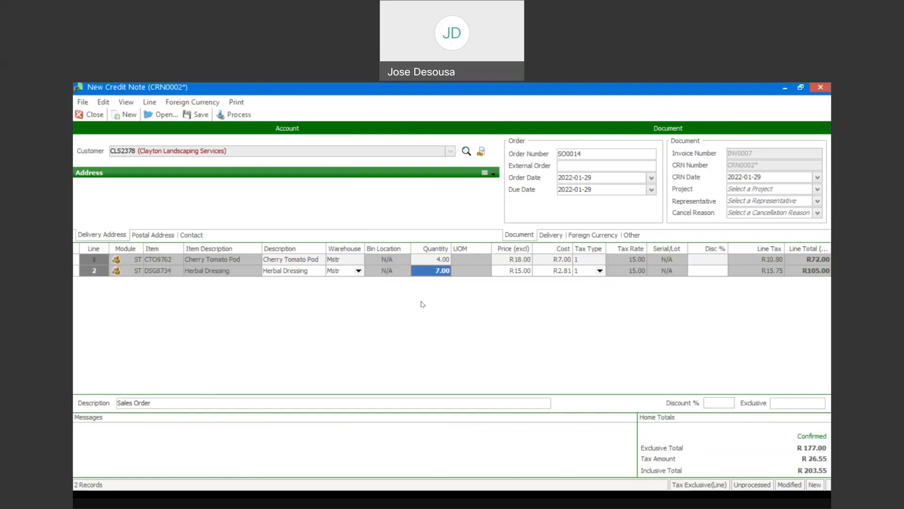
{"action": "type", "text": "5"}
{"action": "key", "text": "Tab"}
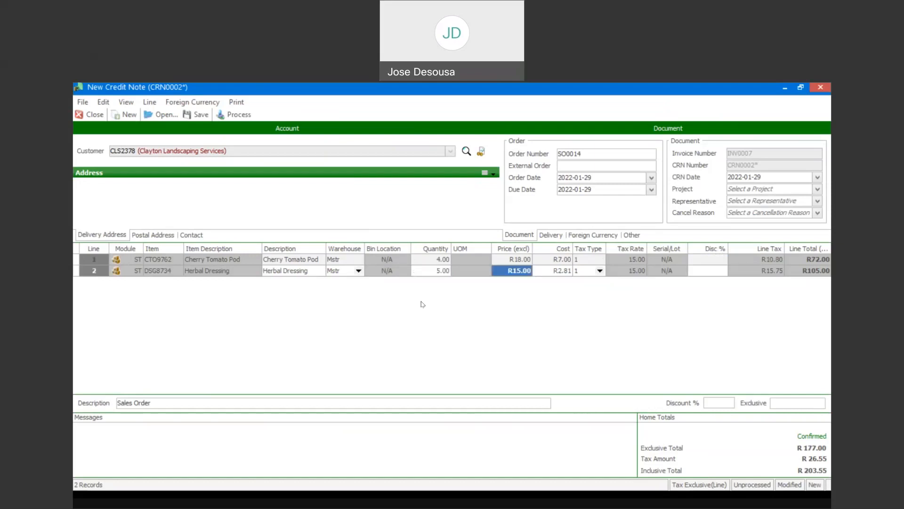
{"action": "key", "text": "Tab"}
{"action": "key", "text": "Tab"}
{"action": "key", "text": "Tab"}
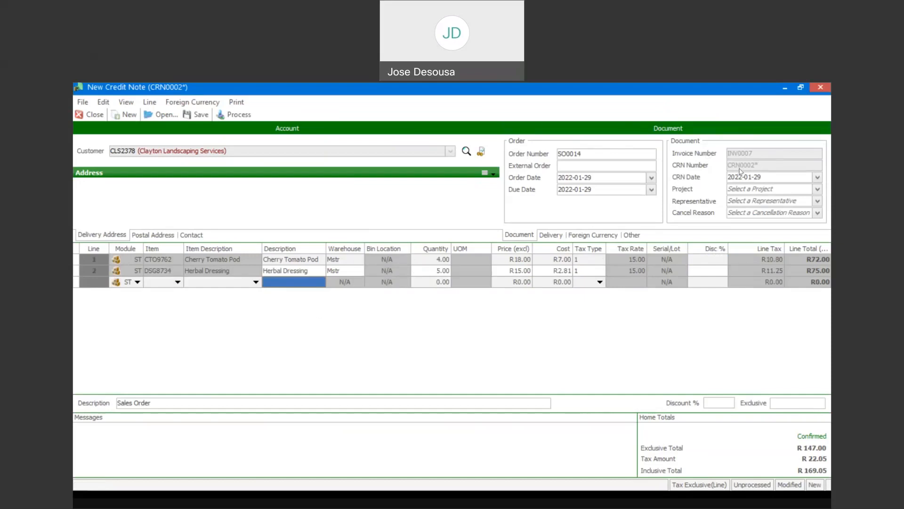
{"action": "left_click", "coordinate": [379, 193]}
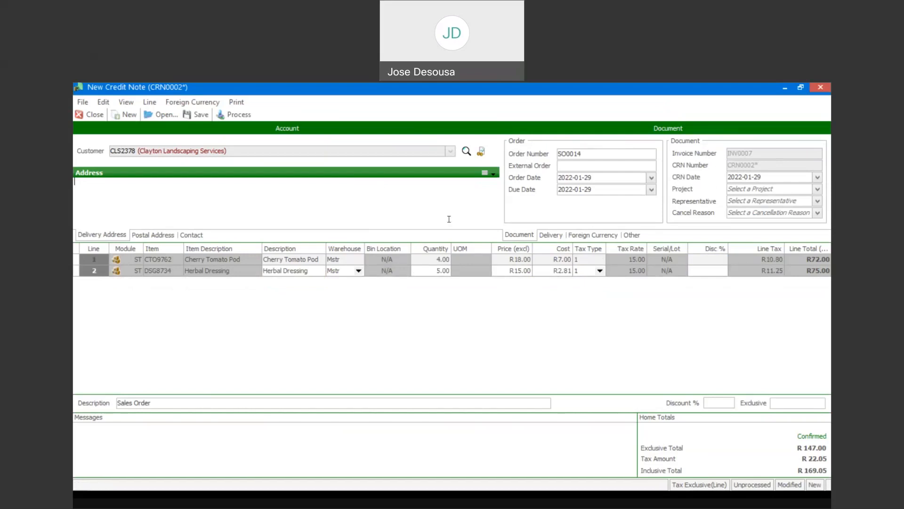
Step: Process the credit note, preview the printed Tax Credit Note, decline allocating it now, and close the credit note form
{"action": "left_click", "coordinate": [242, 117]}
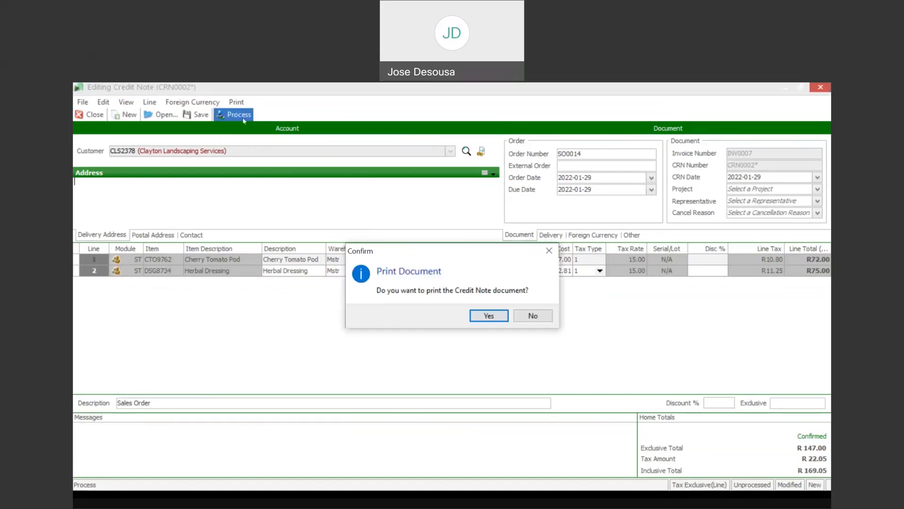
{"action": "left_click", "coordinate": [477, 317]}
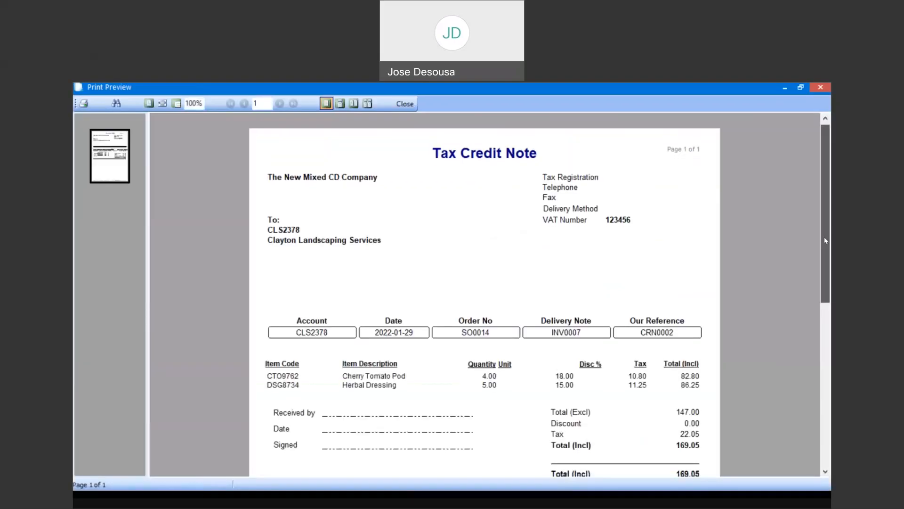
{"action": "scroll", "coordinate": [824, 236], "scroll_direction": "down", "scroll_amount": 3}
{"action": "scroll", "coordinate": [471, 244], "scroll_direction": "down", "scroll_amount": 1}
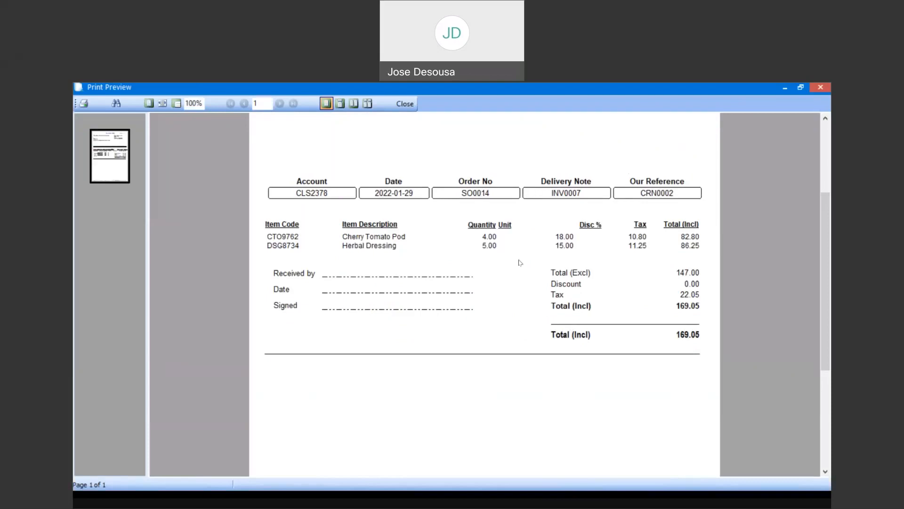
{"action": "left_click", "coordinate": [407, 105]}
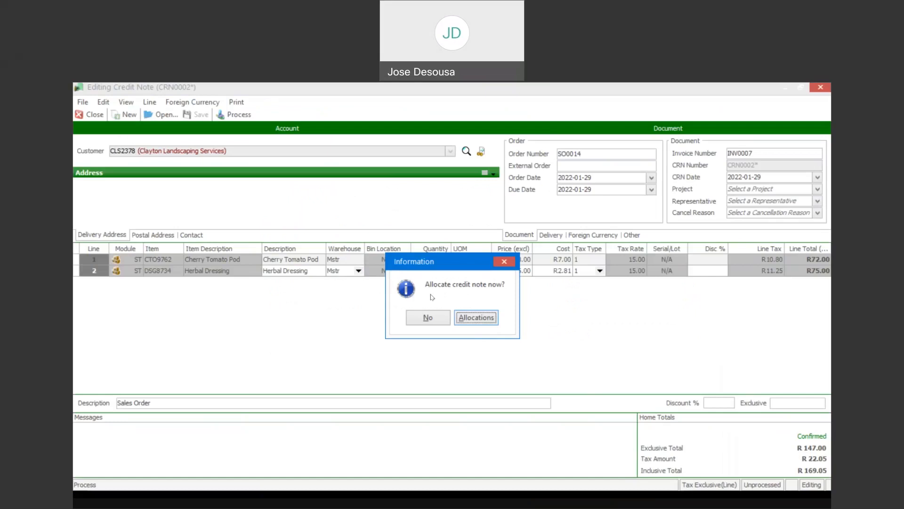
{"action": "left_click", "coordinate": [428, 323]}
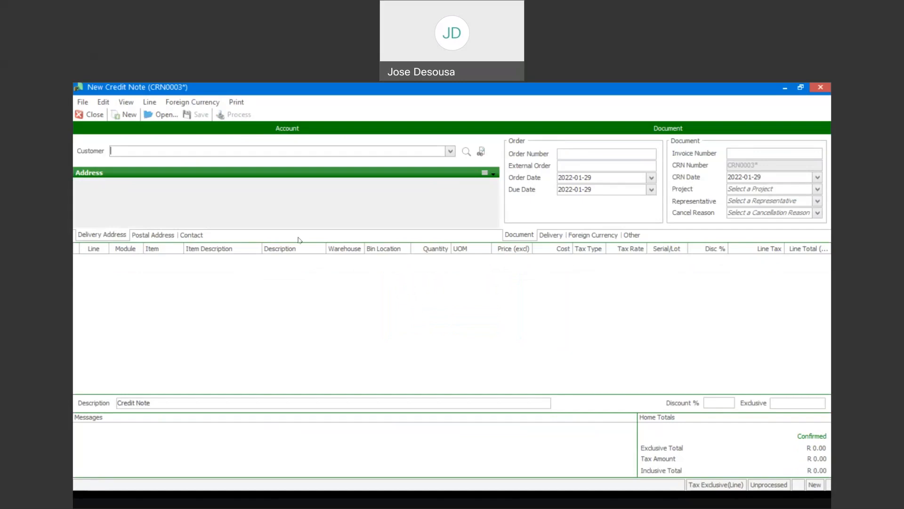
{"action": "left_click", "coordinate": [98, 115]}
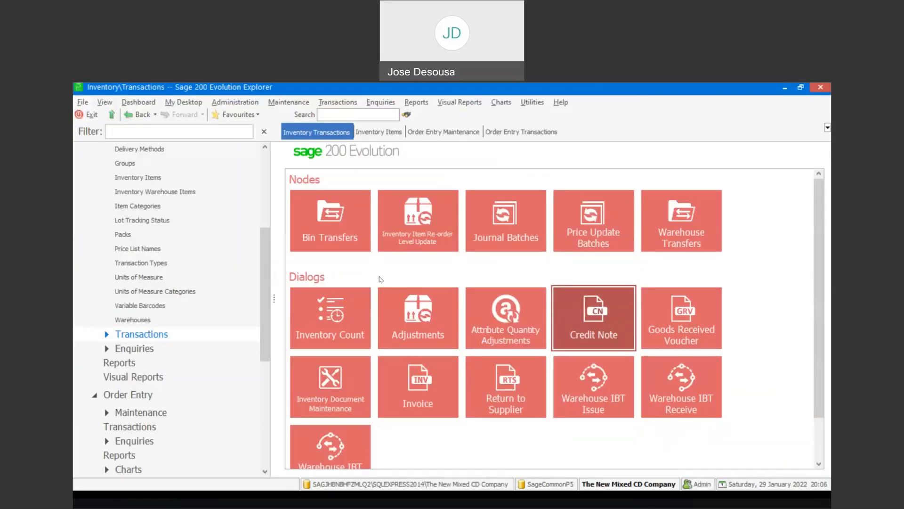